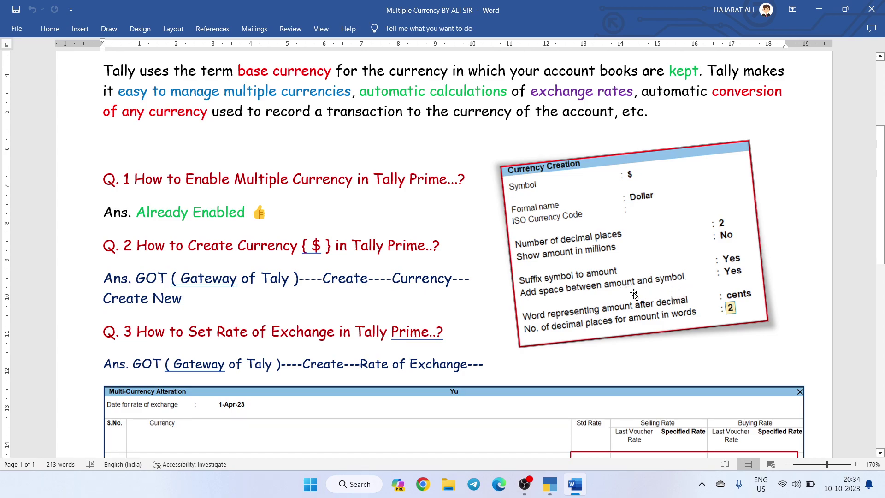
Review the notes on currency creation, rates of exchange and the LAB-17 exercise in the Word document.
{"action": "scroll", "coordinate": [633, 294], "scroll_direction": "down", "scroll_amount": 1}
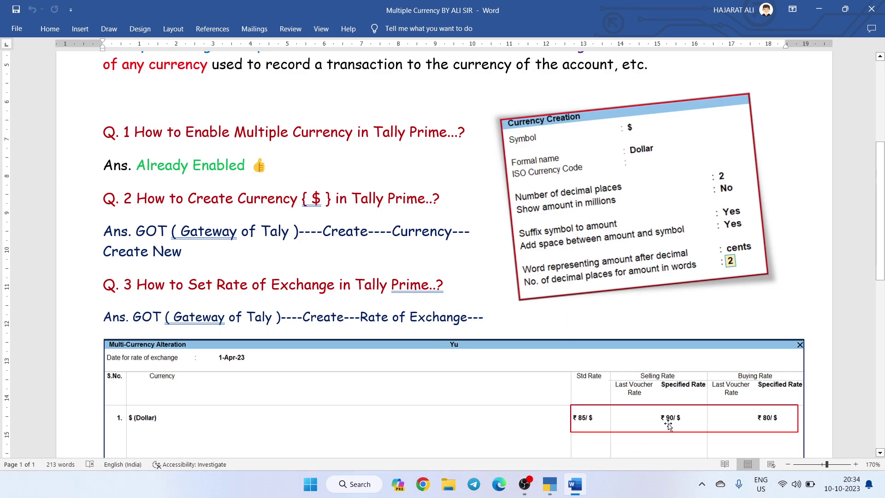
{"action": "scroll", "coordinate": [669, 424], "scroll_direction": "up", "scroll_amount": 5, "text": "ctrl"}
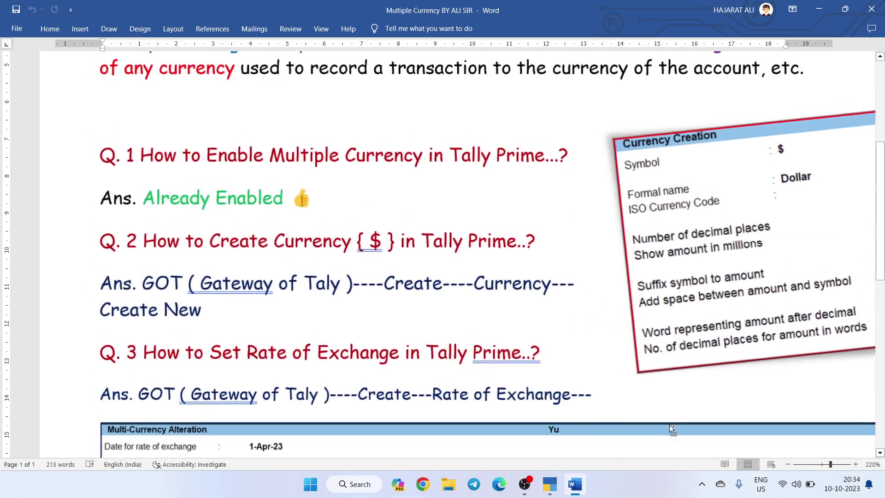
{"action": "scroll", "coordinate": [669, 424], "scroll_direction": "down", "scroll_amount": 7}
{"action": "scroll", "coordinate": [752, 263], "scroll_direction": "up", "scroll_amount": 1}
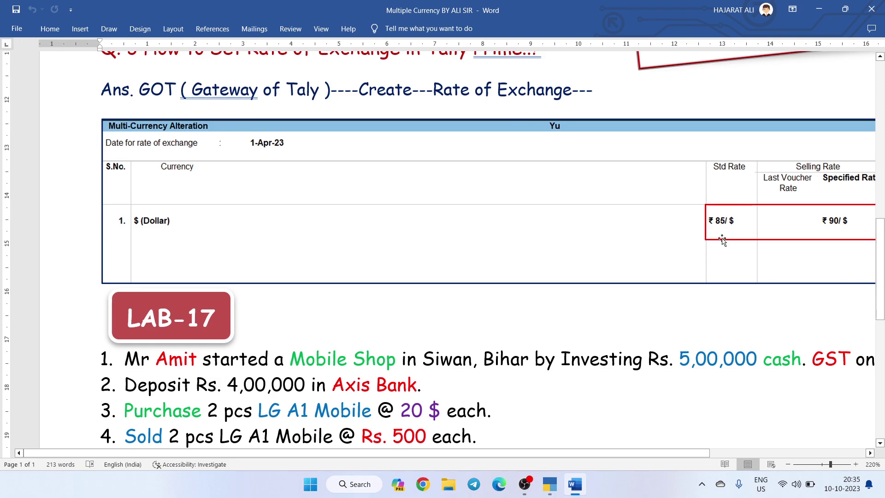
{"action": "scroll", "coordinate": [721, 235], "scroll_direction": "up", "scroll_amount": 5}
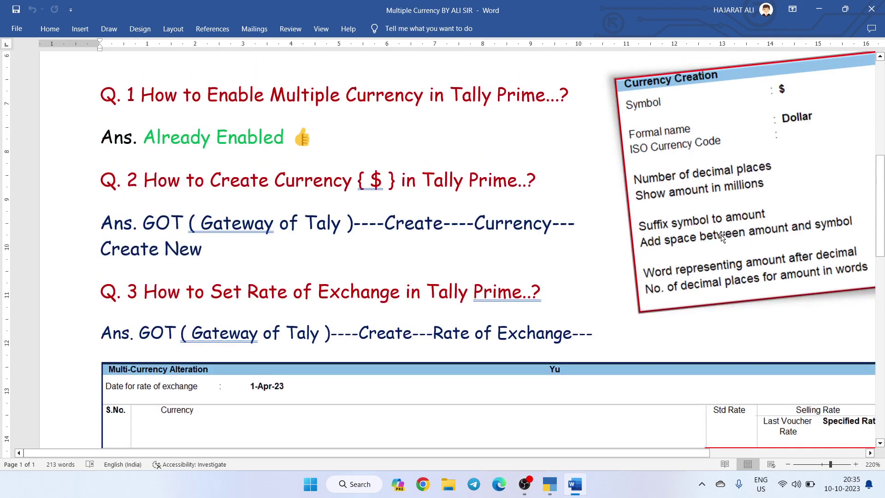
{"action": "scroll", "coordinate": [726, 245], "scroll_direction": "down", "scroll_amount": 3}
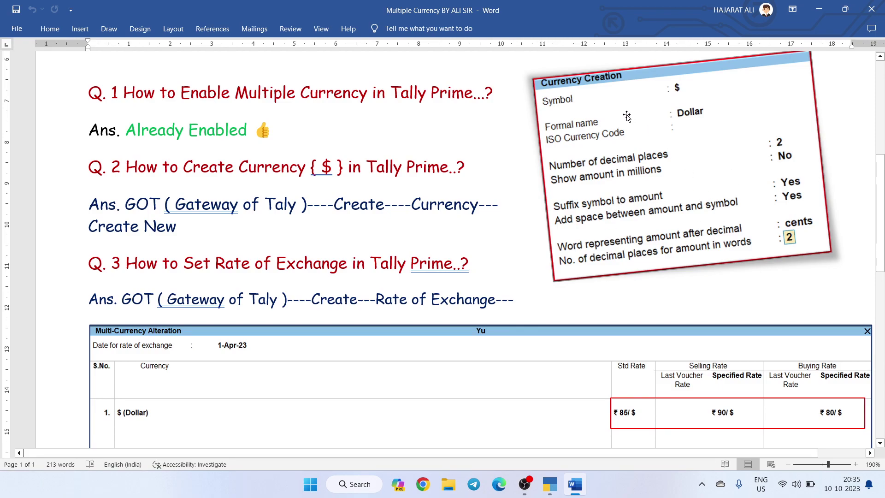
{"action": "scroll", "coordinate": [624, 113], "scroll_direction": "up", "scroll_amount": 1}
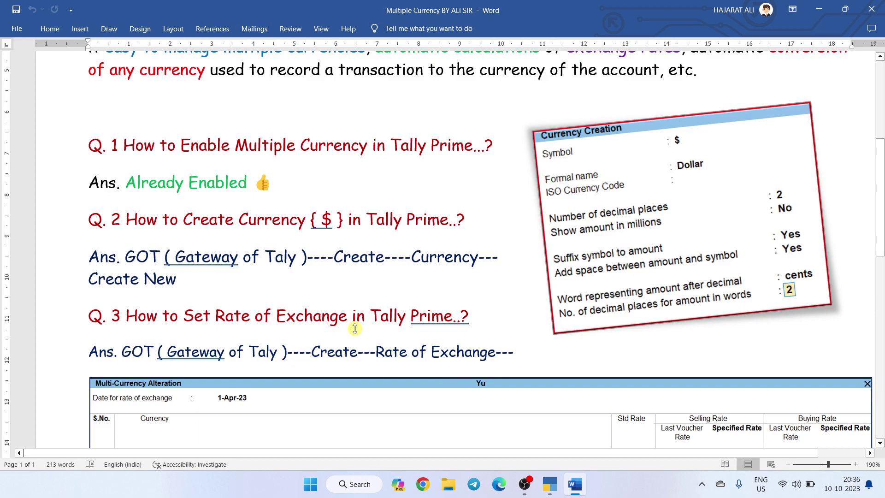
{"action": "scroll", "coordinate": [354, 328], "scroll_direction": "down", "scroll_amount": 2}
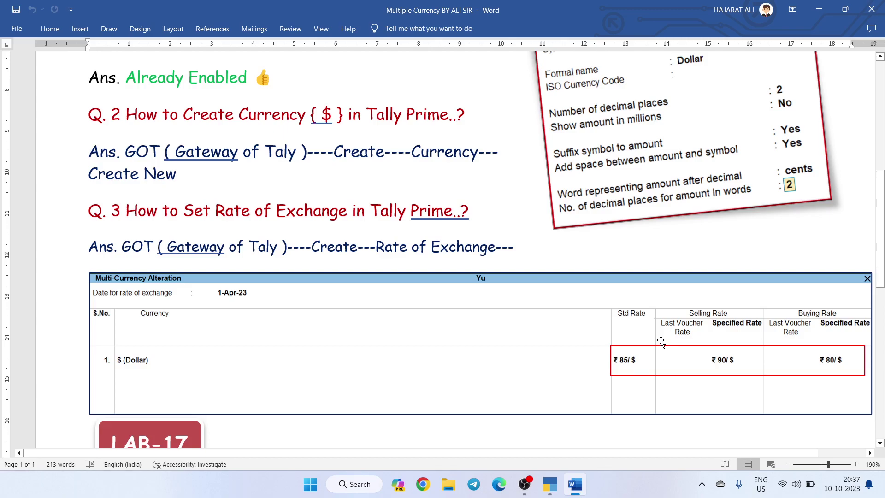
Switch to Chrome, search Google for "1 DOLLAR EQUAL TO RS", highlight the converted rupee amount, and close the browser.
{"action": "left_click", "coordinate": [429, 491]}
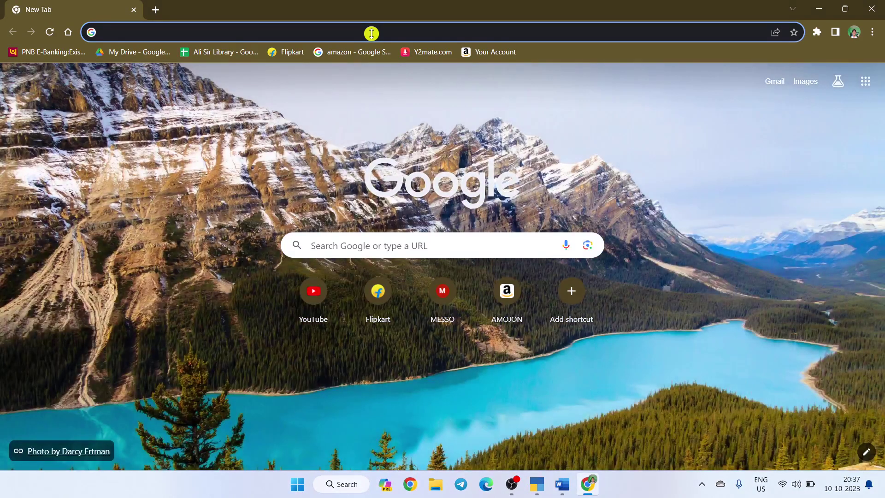
{"action": "left_click", "coordinate": [371, 33]}
{"action": "type", "text": "1"}
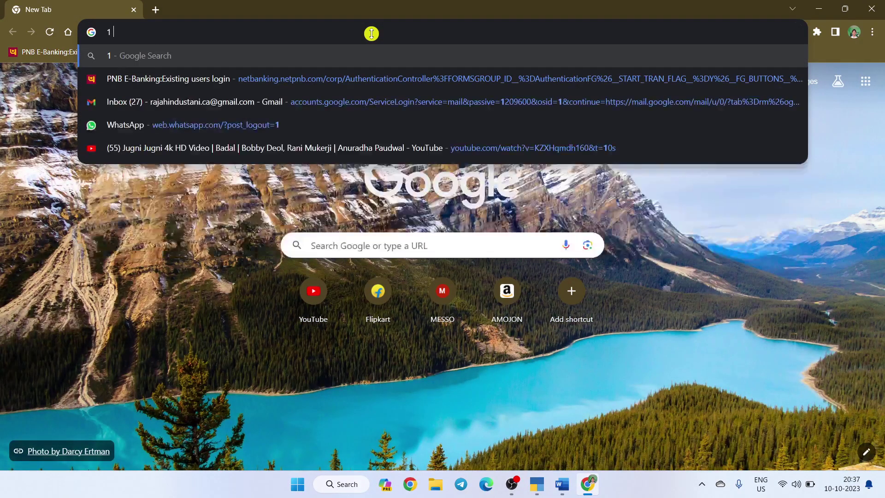
{"action": "type", "text": " DOLLAR"}
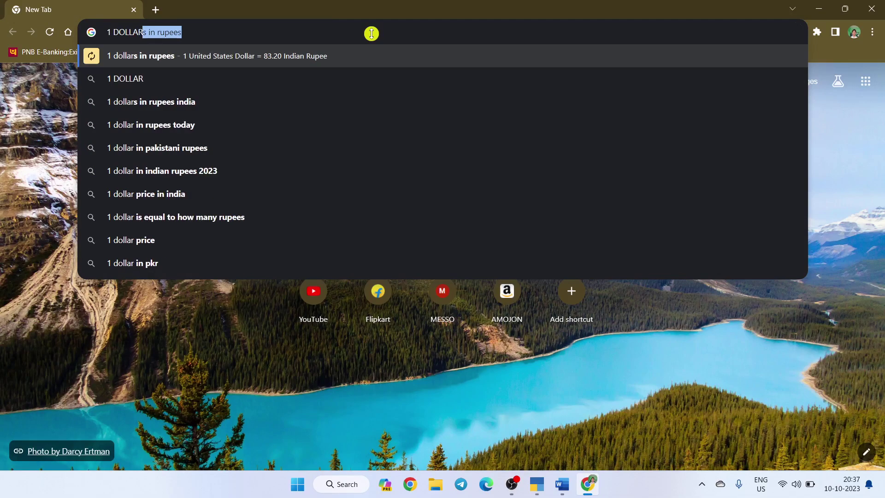
{"action": "type", "text": " E"}
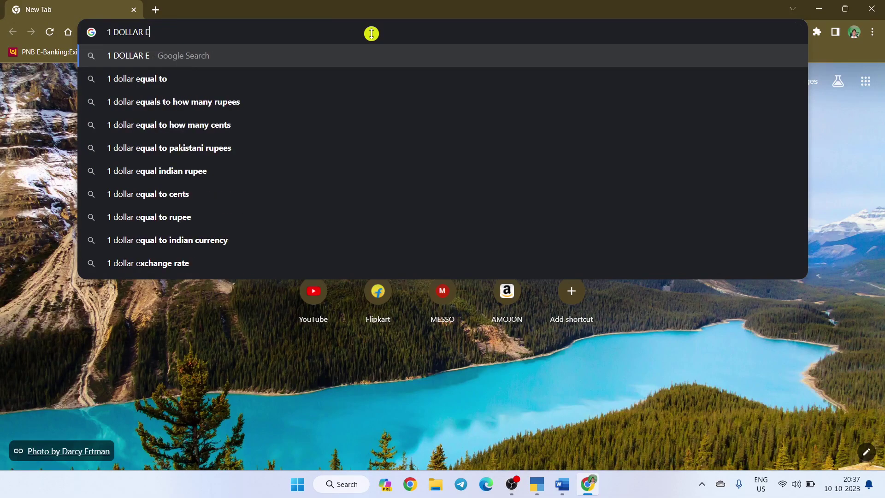
{"action": "type", "text": "QUAL"}
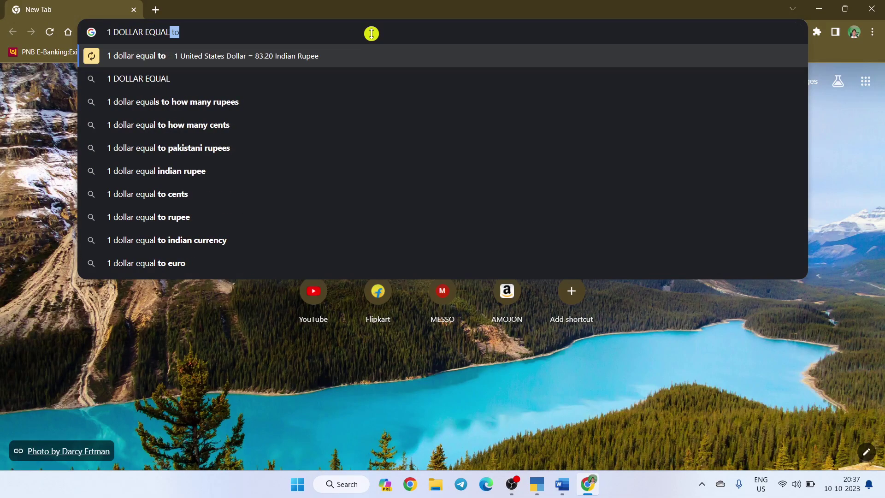
{"action": "type", "text": " TO RS"}
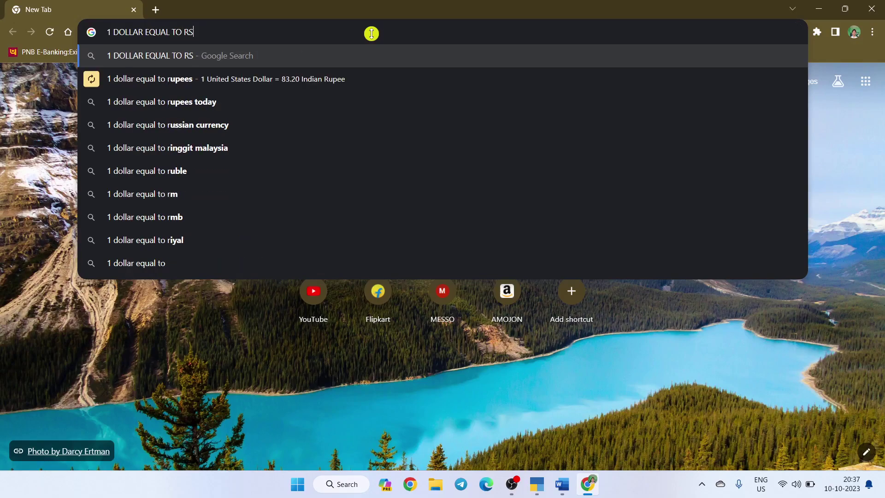
{"action": "key", "text": "Return"}
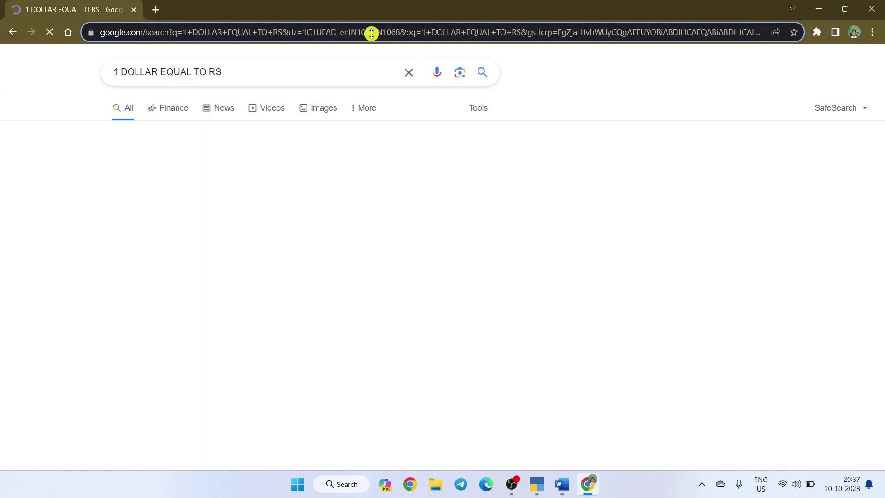
{"action": "left_click_drag", "start_coordinate": [114, 194], "coordinate": [161, 194]}
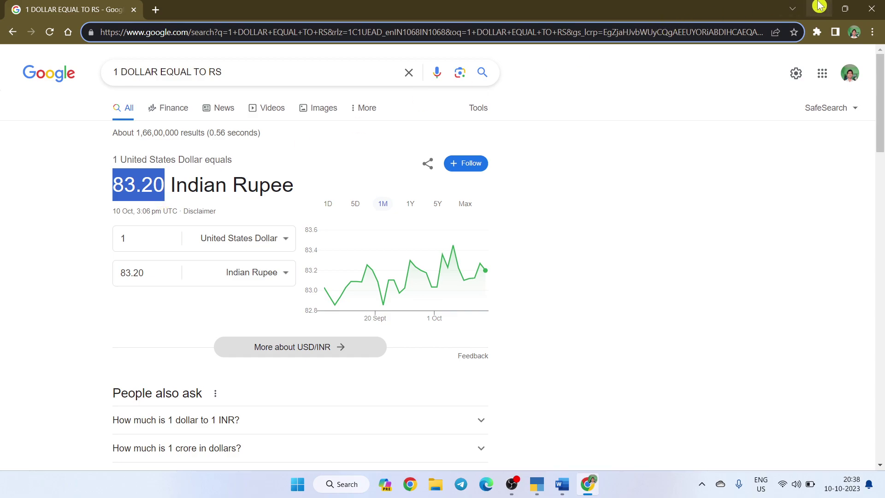
{"action": "left_click", "coordinate": [871, 8]}
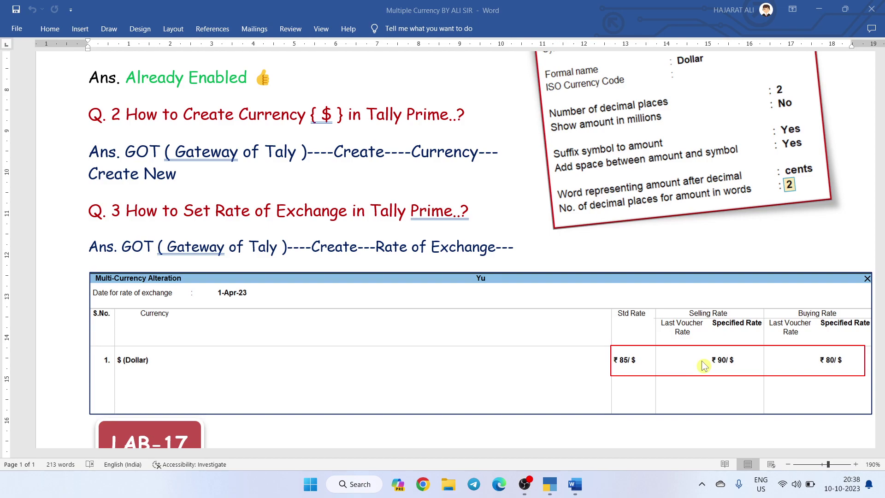
Check the LAB-17 transactions and the dollar's standard, selling and buying rates in the Word notes.
{"action": "scroll", "coordinate": [594, 381], "scroll_direction": "down", "scroll_amount": 3}
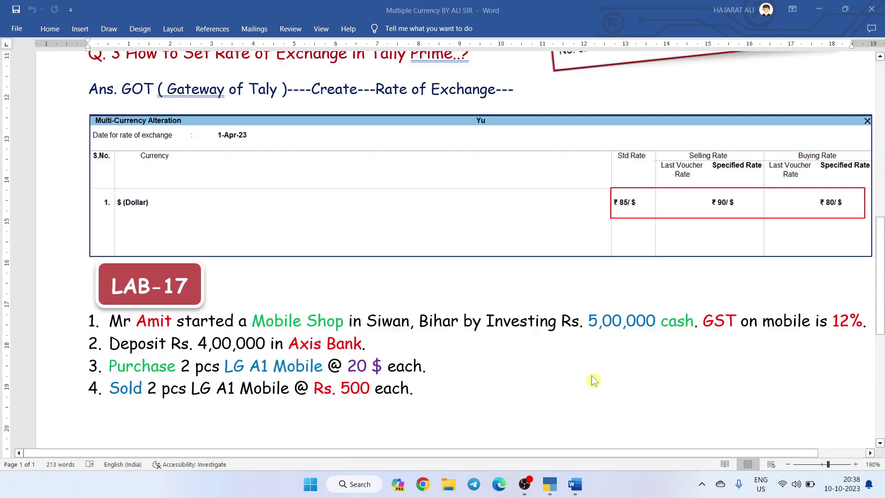
{"action": "scroll", "coordinate": [593, 381], "scroll_direction": "up", "scroll_amount": 2}
{"action": "scroll", "coordinate": [594, 380], "scroll_direction": "up", "scroll_amount": 1}
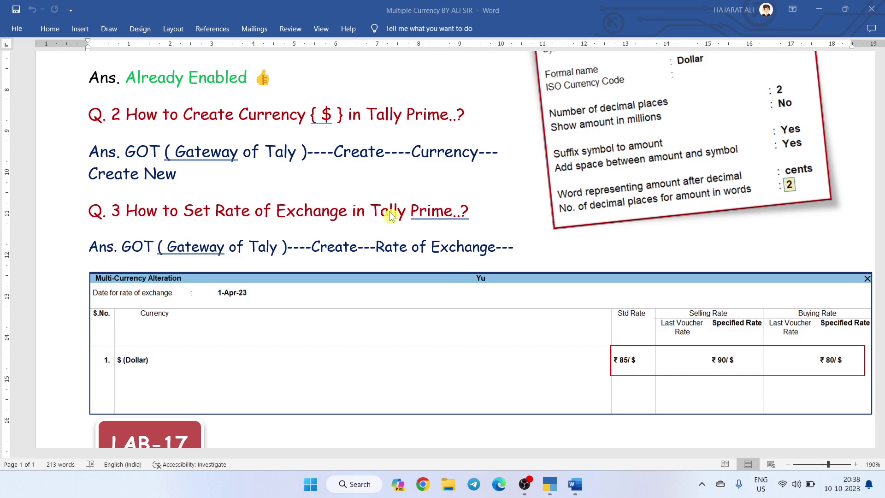
Switch to TallyPrime and continue in Educational Mode.
{"action": "key", "text": "alt+Tab"}
{"action": "key", "text": "Tab"}
{"action": "key", "text": "Tab"}
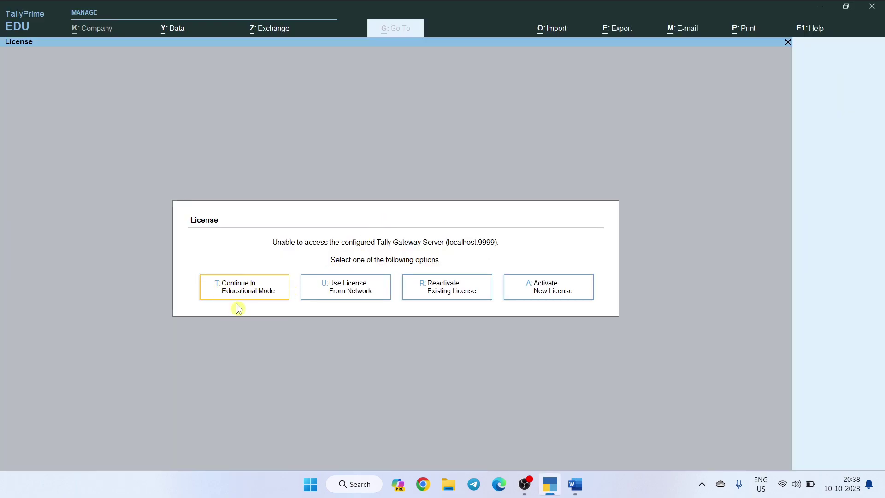
{"action": "left_click", "coordinate": [254, 295]}
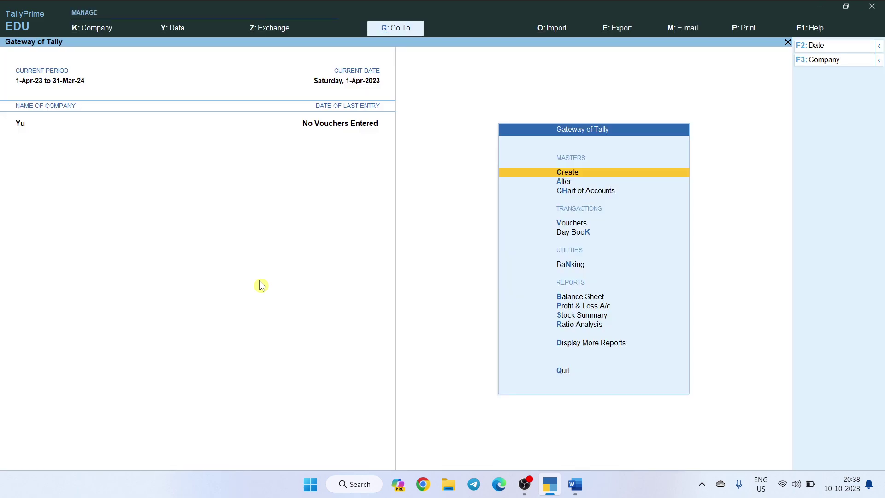
Open the creation form for a new company from the list of companies.
{"action": "key", "text": "F3"}
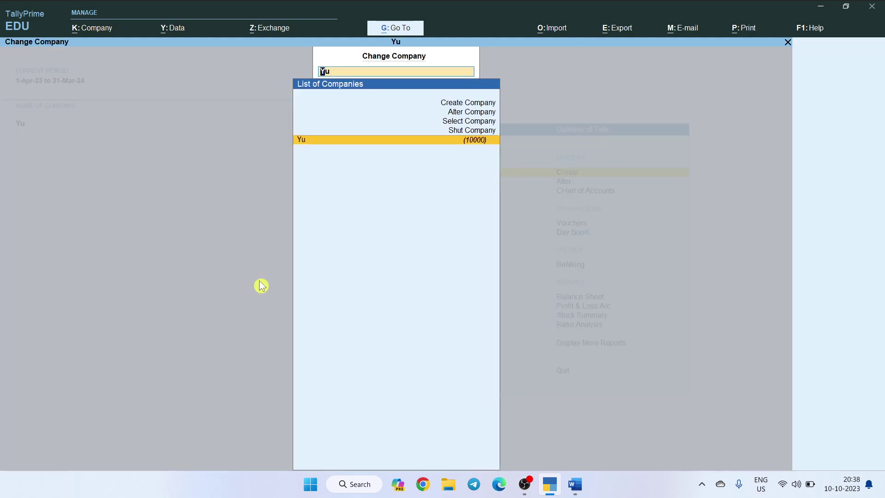
{"action": "key", "text": "Up"}
{"action": "key", "text": "Up"}
{"action": "key", "text": "Up"}
{"action": "key", "text": "Up"}
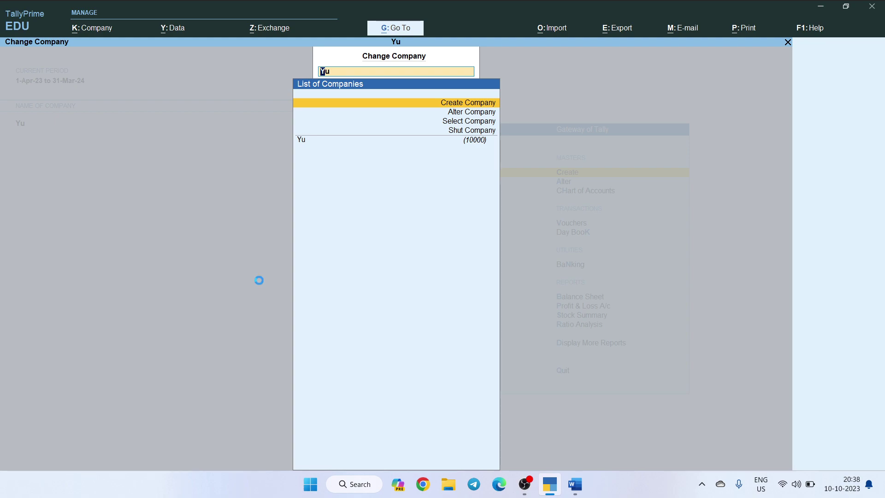
{"action": "key", "text": "Return"}
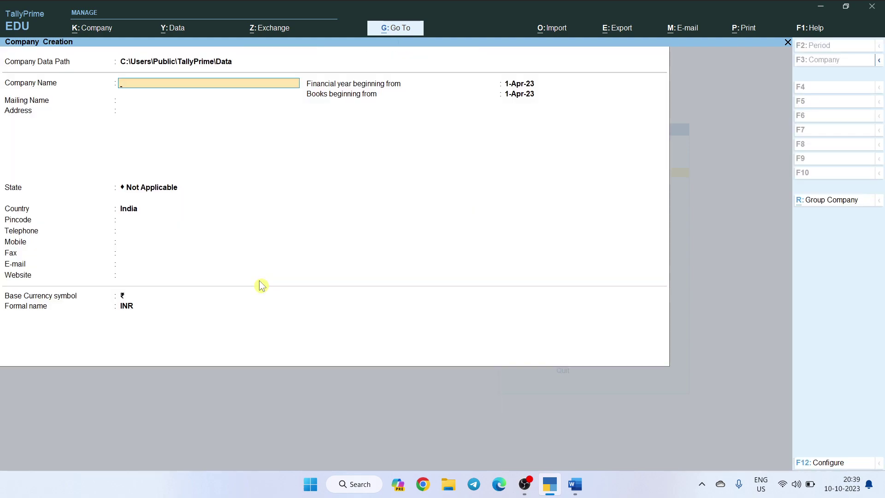
Specify the instructor's named folder on drive D as the company data path.
{"action": "key", "text": "BackSpace"}
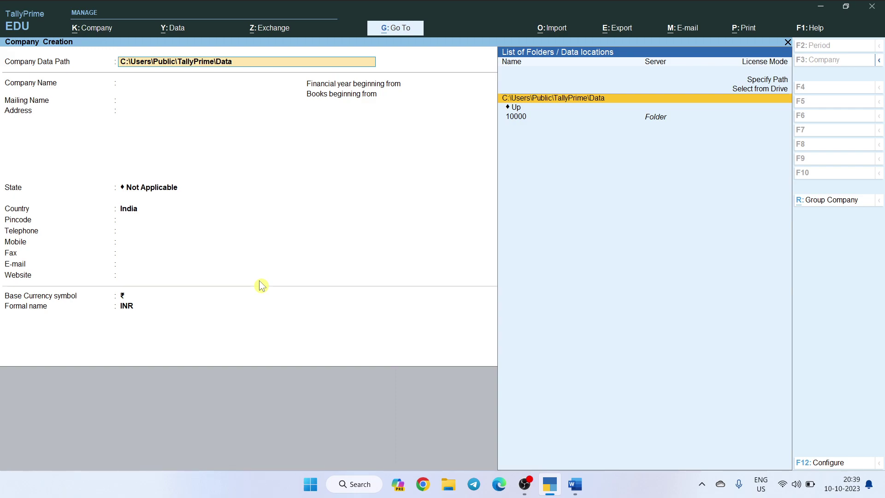
{"action": "key", "text": "Up"}
{"action": "key", "text": "Up"}
{"action": "key", "text": "Return"}
{"action": "type", "text": "D:/A"}
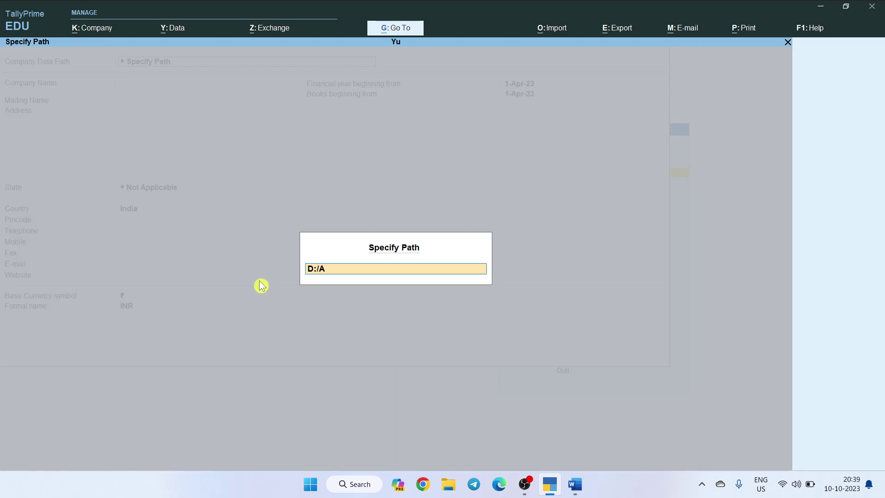
{"action": "type", "text": "LI SIR"}
{"action": "key", "text": "Return"}
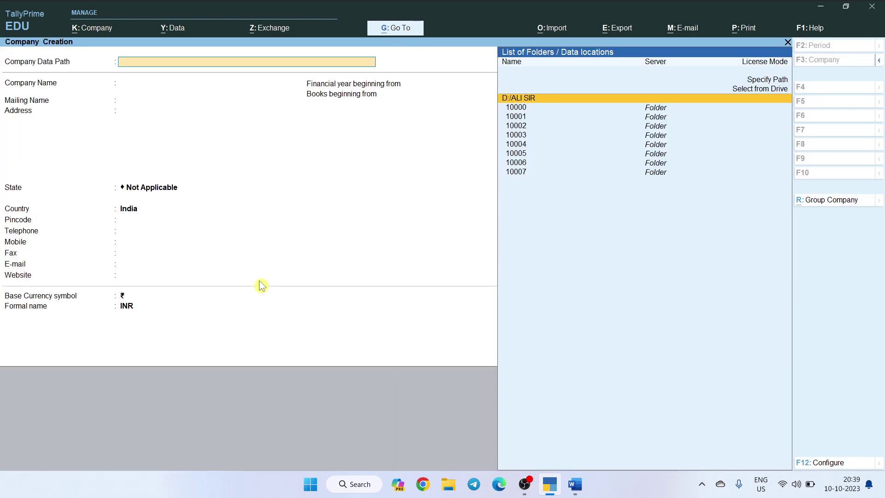
{"action": "key", "text": "Return"}
Name the company "LAB 17 ( MULTIPLE CURRENCY)" and accept the same text as its mailing name.
{"action": "type", "text": "LAB 17"}
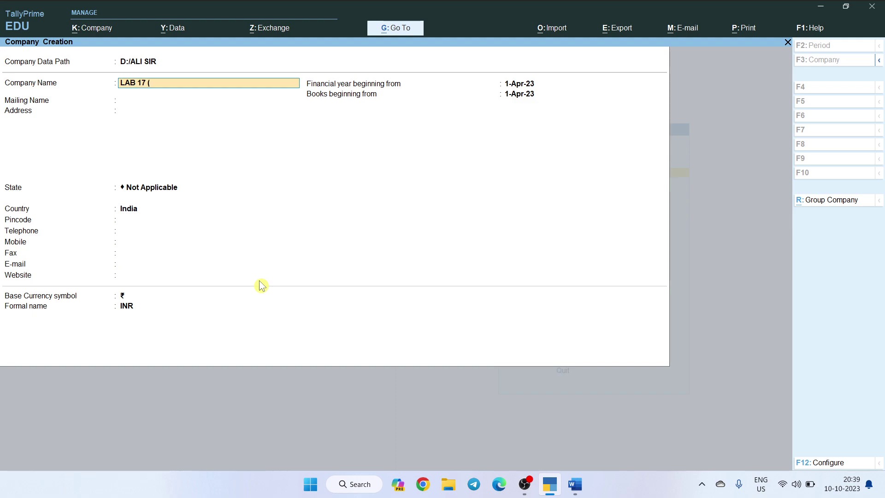
{"action": "type", "text": " ( MULTIPLE CURRENCY"}
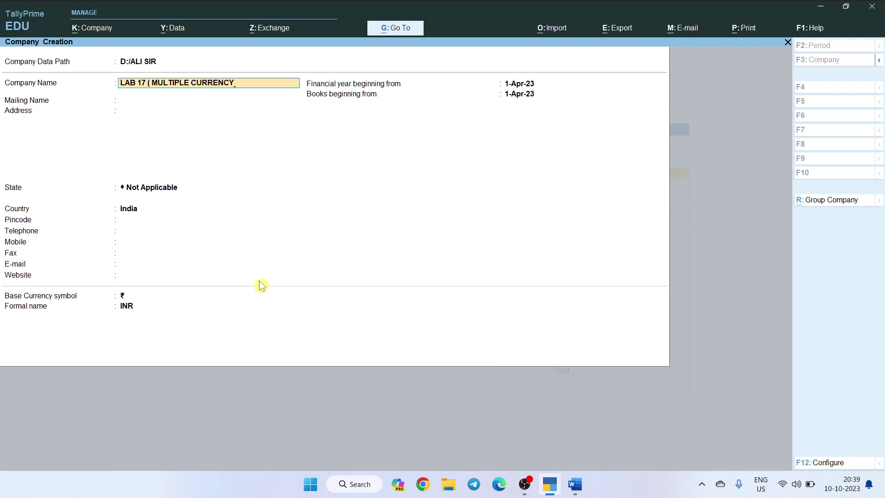
{"action": "type", "text": ")"}
{"action": "key", "text": "Return"}
{"action": "key", "text": "Return"}
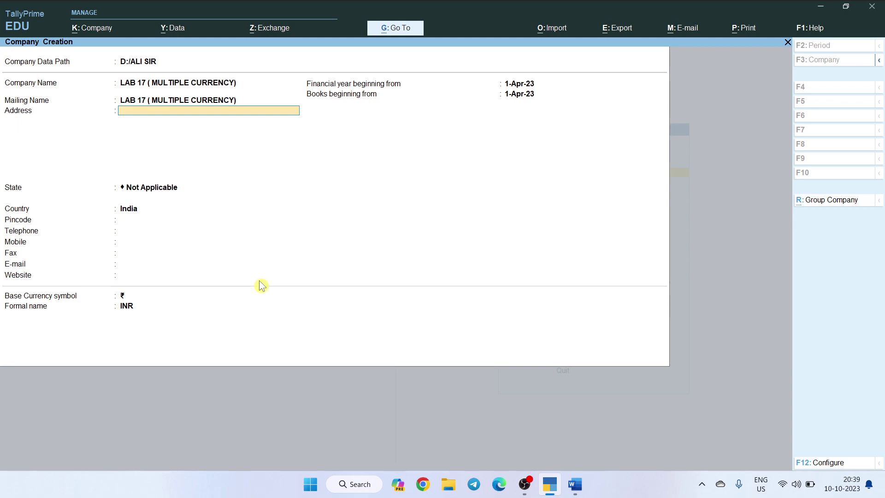
Fill in the company's address and set its state to Bihar.
{"action": "type", "text": "SIWAN"}
{"action": "key", "text": "Return"}
{"action": "key", "text": "Return"}
{"action": "type", "text": "BIHAR"}
{"action": "key", "text": "Return"}
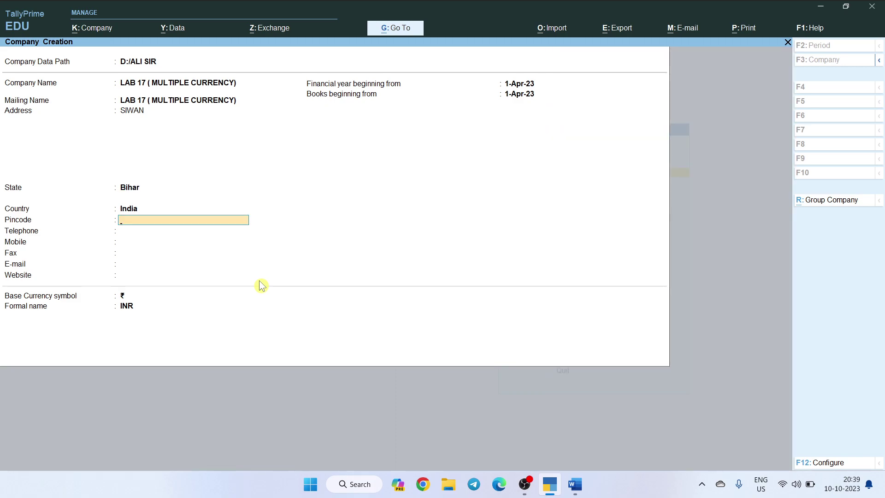
Enter the company's postal code and leave the telephone, mobile, fax, e-mail and website fields blank.
{"action": "type", "text": "841226"}
{"action": "key", "text": "Return"}
{"action": "key", "text": "Return"}
{"action": "key", "text": "Return"}
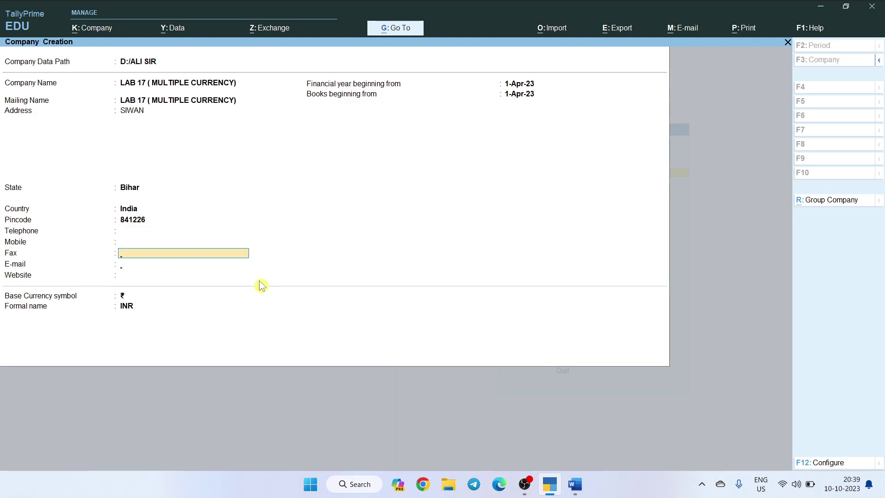
{"action": "key", "text": "Return"}
{"action": "key", "text": "Return"}
{"action": "key", "text": "Return"}
Accept 1-Apr-23 as the financial year start and set the books beginning date to 1-Jun-23.
{"action": "key", "text": "Return"}
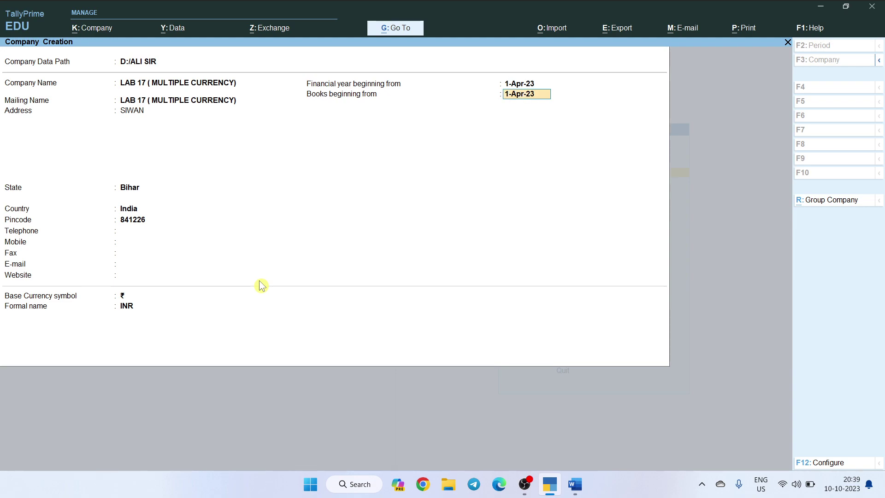
{"action": "type", "text": "1-6-23"}
{"action": "key", "text": "Return"}
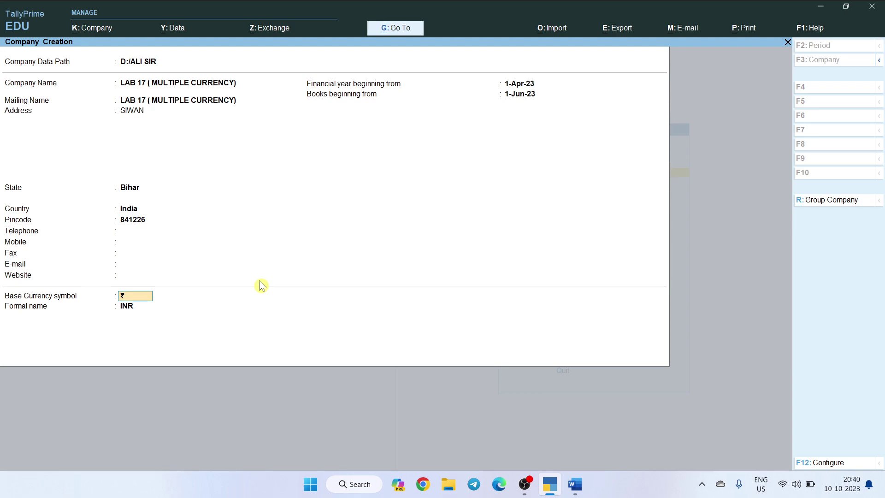
Go back to the company's country field and open the list of countries.
{"action": "key", "text": "Up"}
{"action": "key", "text": "Up"}
{"action": "key", "text": "Up"}
{"action": "key", "text": "Up"}
{"action": "key", "text": "Up"}
{"action": "key", "text": "Up"}
{"action": "key", "text": "Up"}
{"action": "key", "text": "Up"}
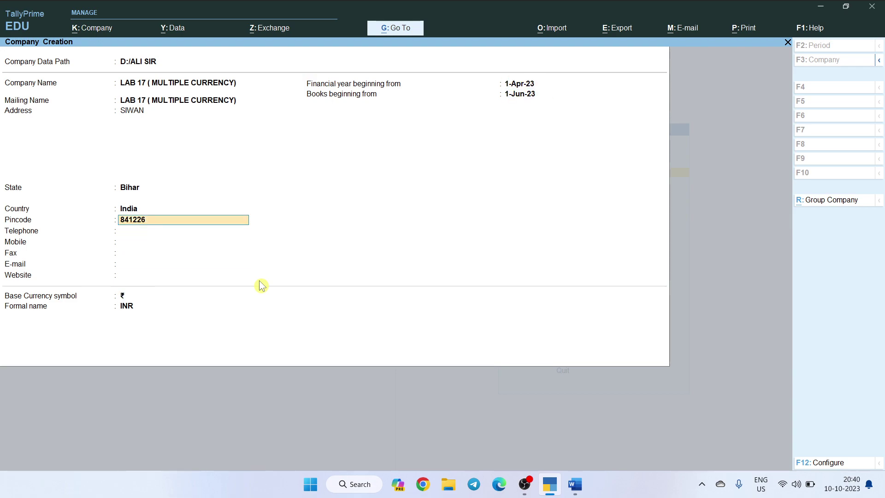
{"action": "key", "text": "Up"}
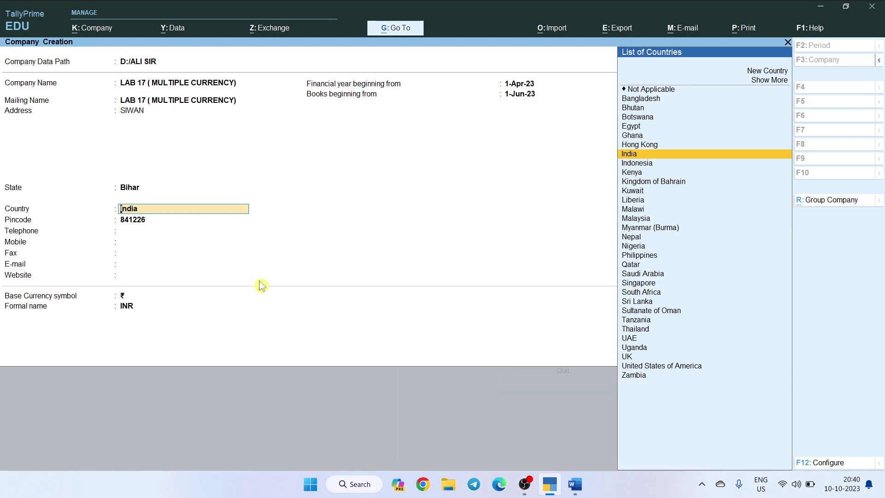
Try Australia as the company's country to compare its base currency, and set the country back to India.
{"action": "type", "text": "AUS"}
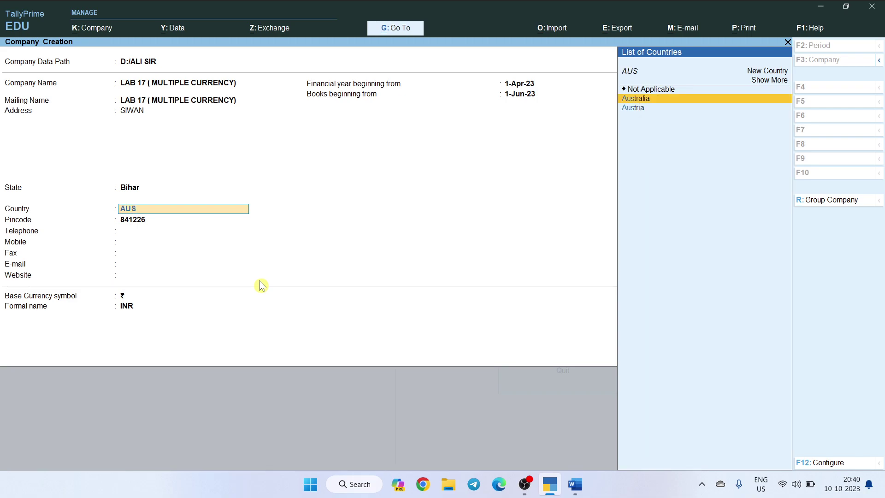
{"action": "key", "text": "Return"}
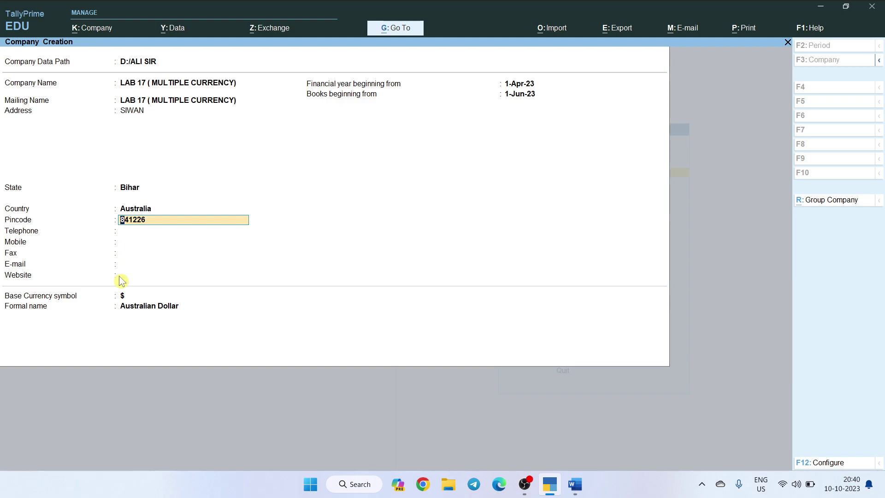
{"action": "key", "text": "Up"}
{"action": "type", "text": "IND"}
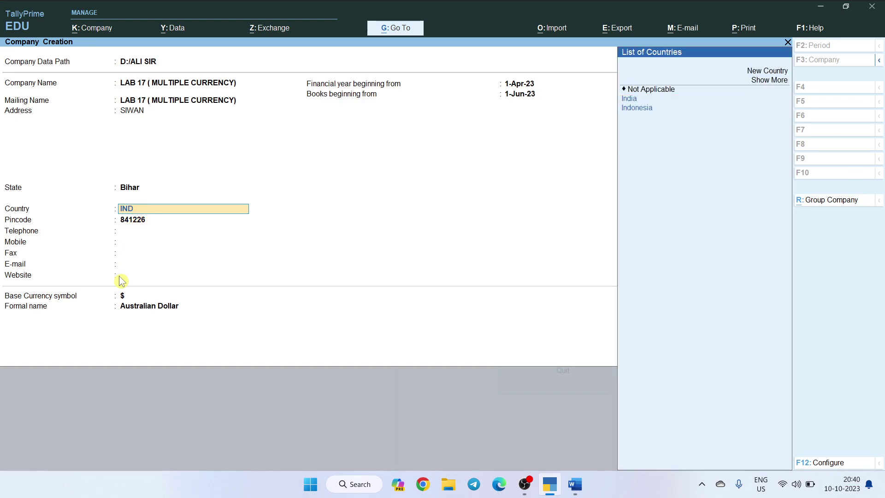
{"action": "key", "text": "Return"}
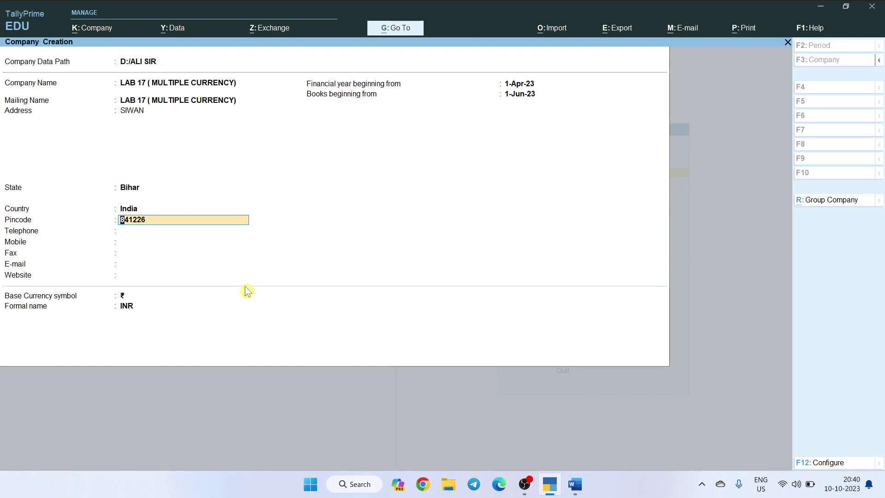
Save the new company and accept its default feature settings.
{"action": "key", "text": "ctrl"}
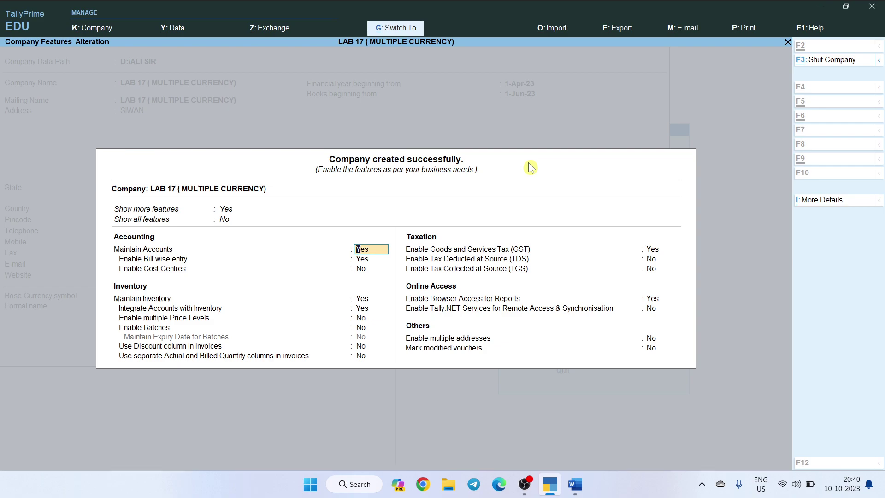
{"action": "key", "text": "ctrl+a"}
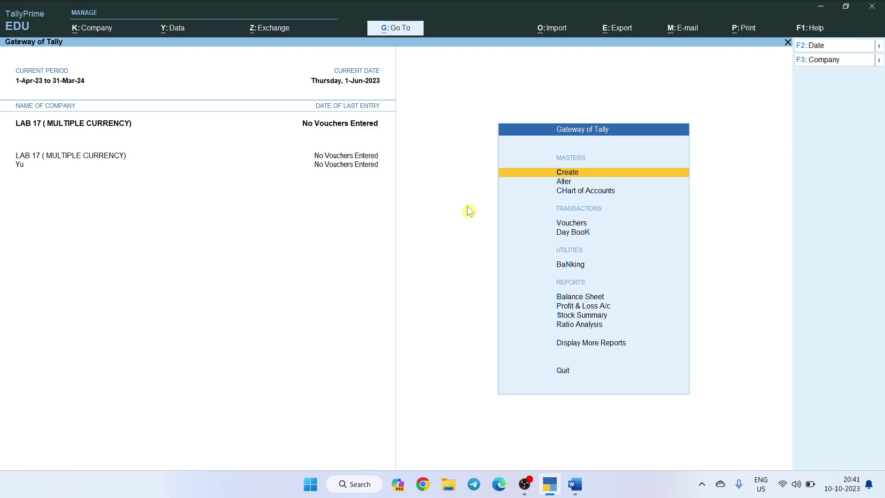
Create a new currency with the symbol $ and formal name DOLLAR, leaving the ISO currency code blank.
{"action": "key", "text": "Return"}
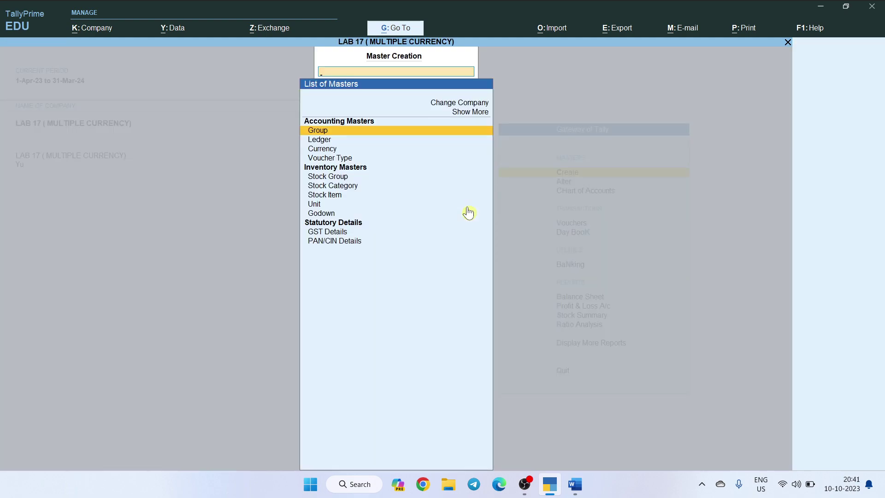
{"action": "key", "text": "Down"}
{"action": "key", "text": "Down"}
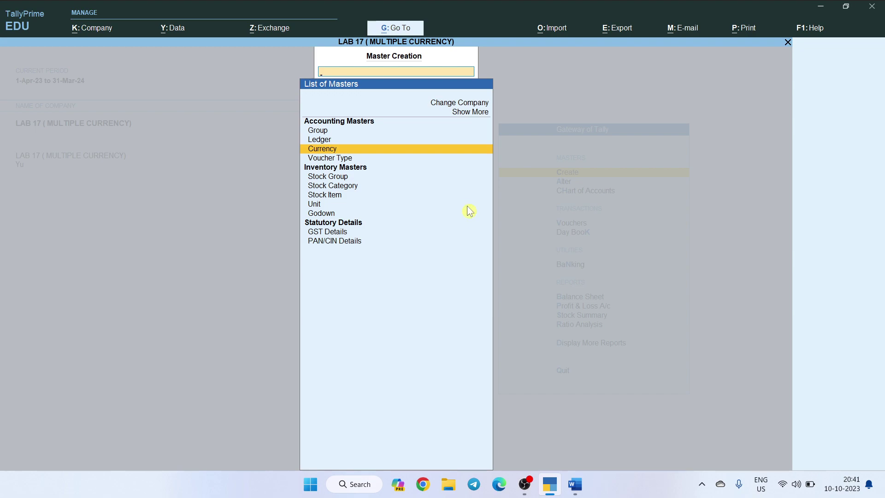
{"action": "key", "text": "Return"}
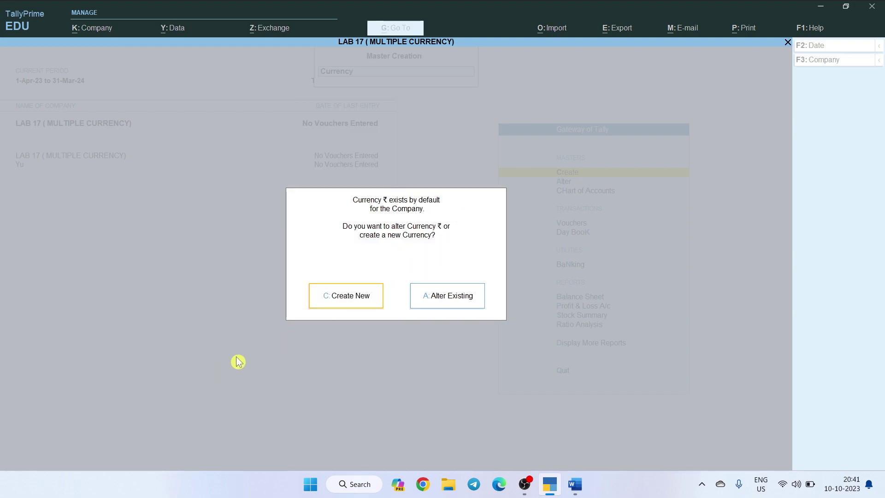
{"action": "left_click", "coordinate": [336, 298]}
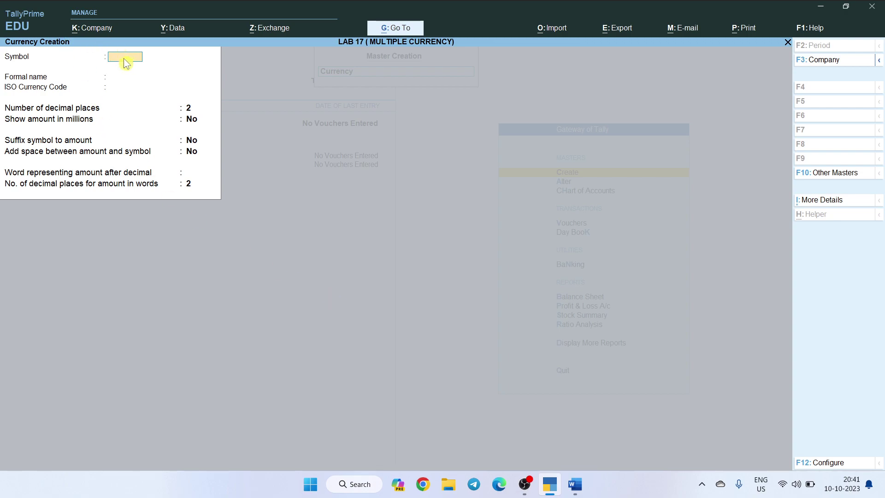
{"action": "key", "text": "super+plus"}
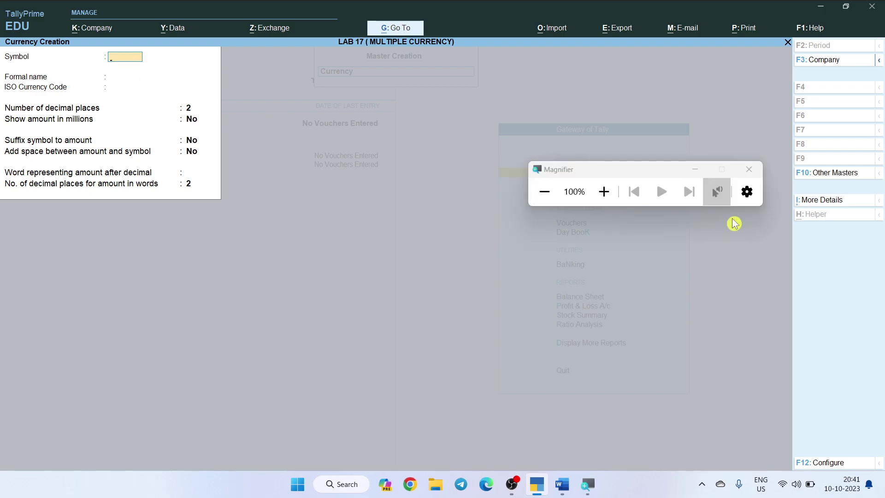
{"action": "left_click", "coordinate": [694, 172]}
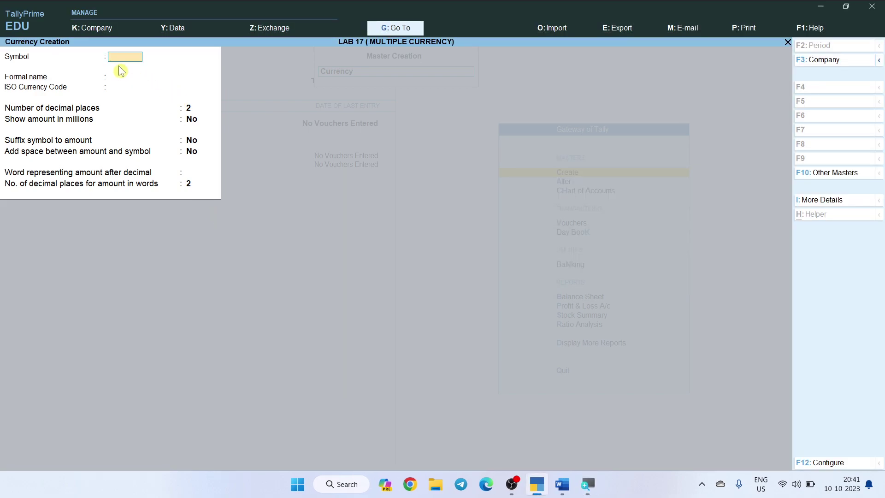
{"action": "key", "text": "super+plus"}
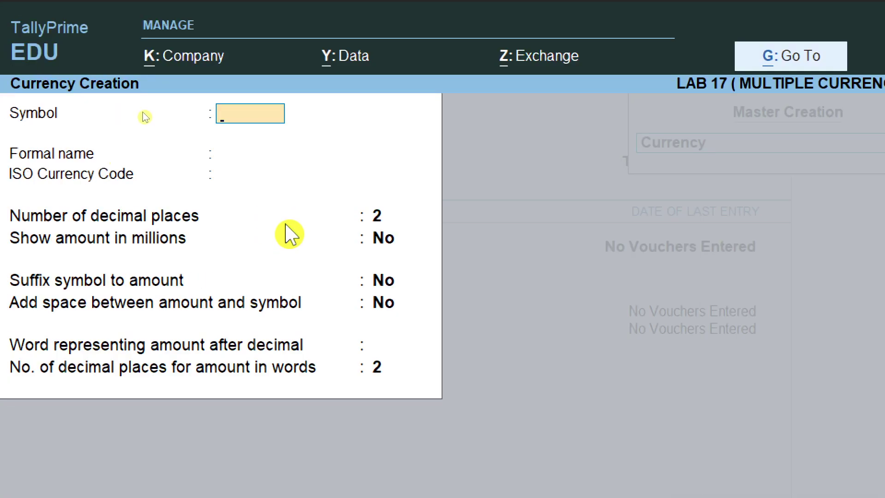
{"action": "type", "text": "$"}
{"action": "key", "text": "Return"}
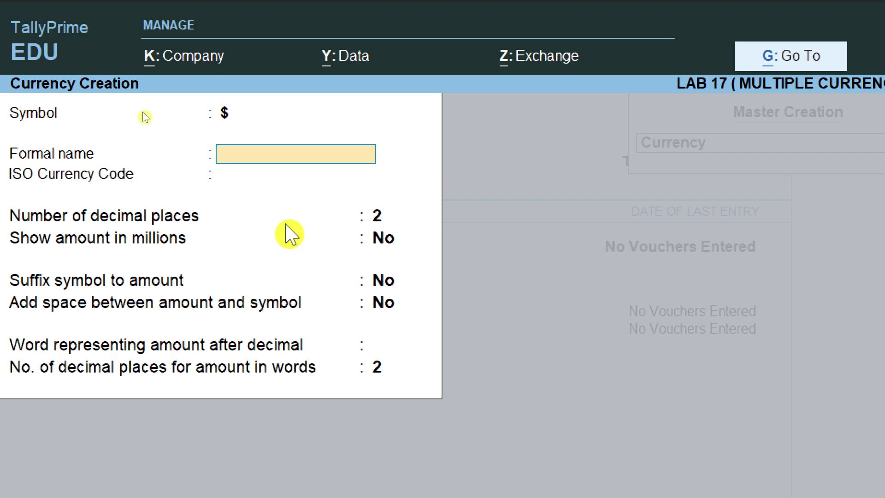
{"action": "type", "text": "DOLLAR"}
{"action": "key", "text": "Return"}
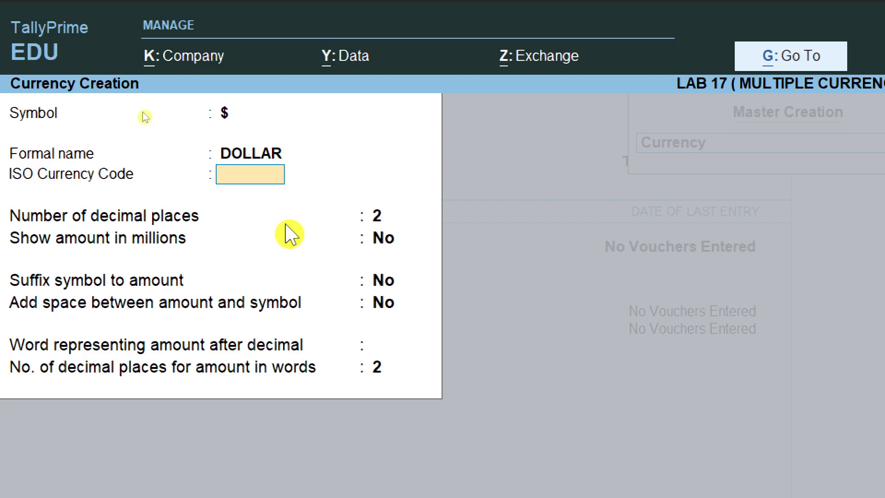
{"action": "key", "text": "Return"}
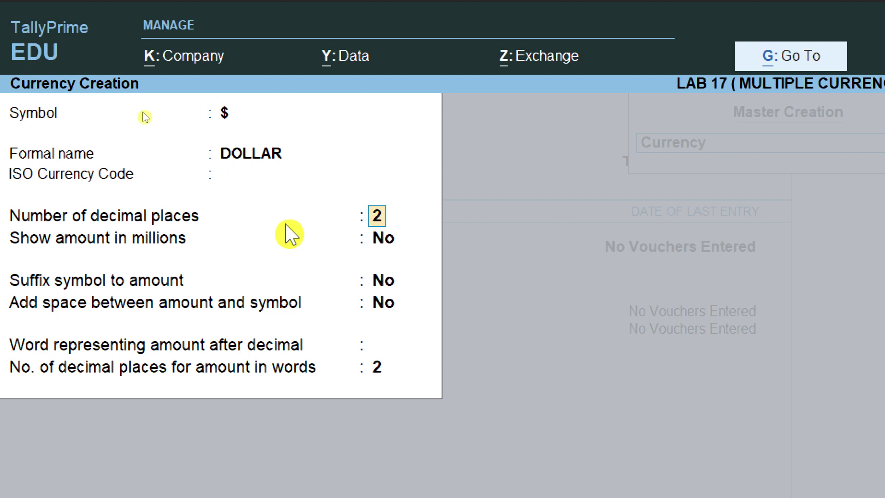
Keep 2 decimal places and no millions display for the dollar, and enable the symbol suffix and the space between amount and symbol.
{"action": "key", "text": "Return"}
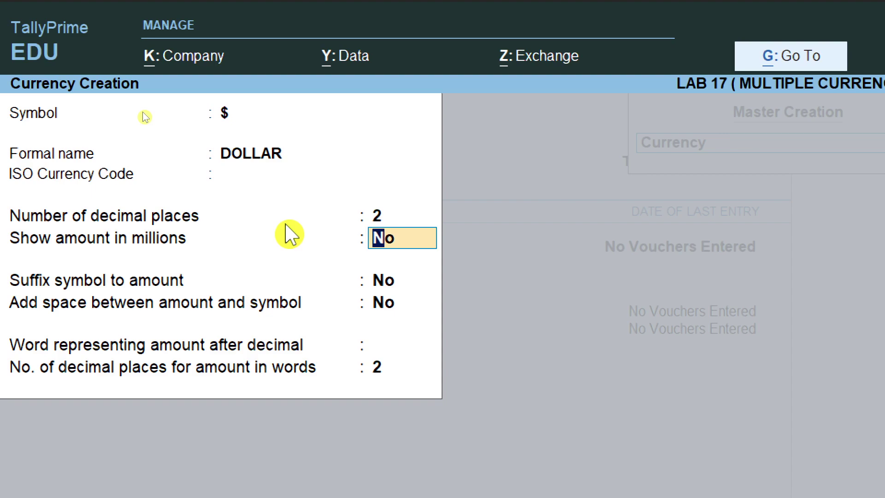
{"action": "key", "text": "Return"}
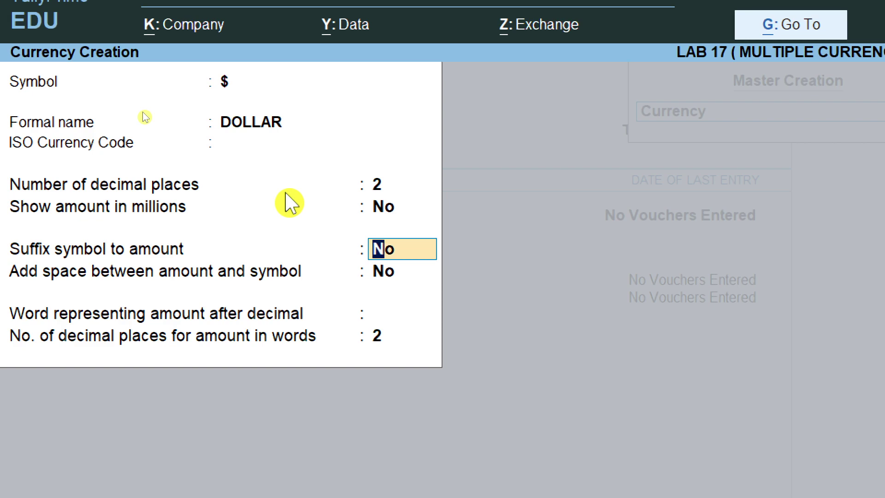
{"action": "type", "text": "y"}
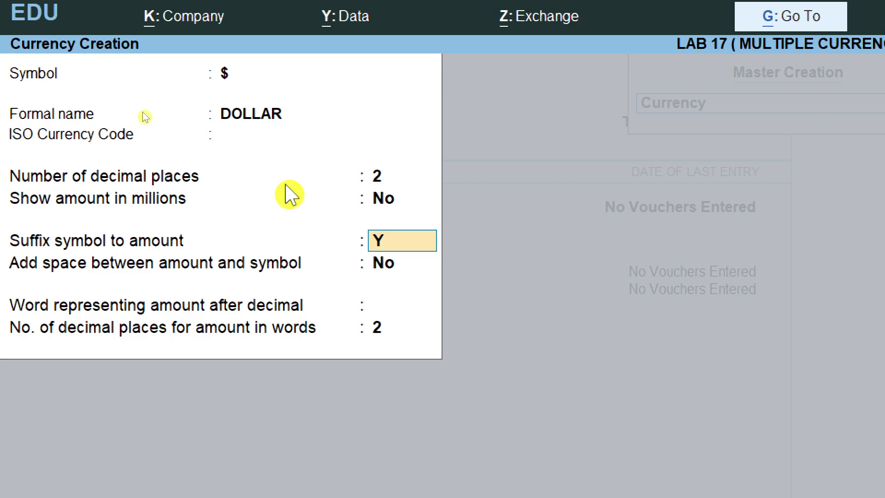
{"action": "key", "text": "Return"}
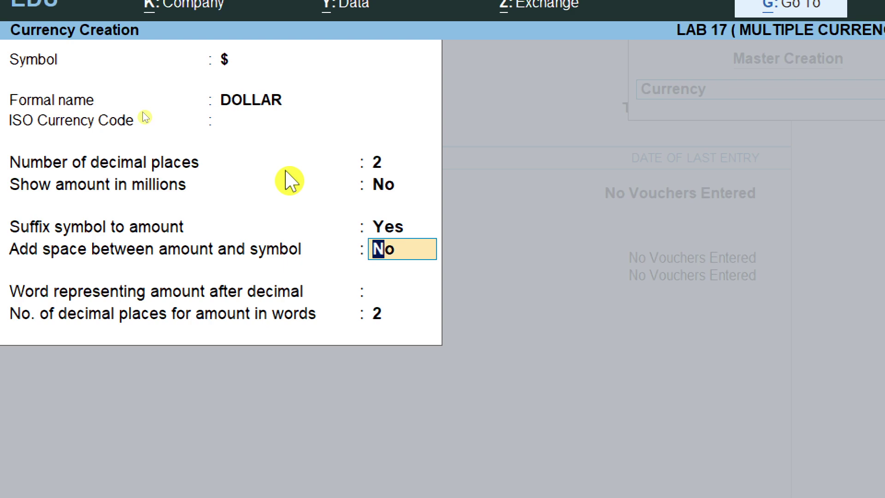
{"action": "type", "text": "y"}
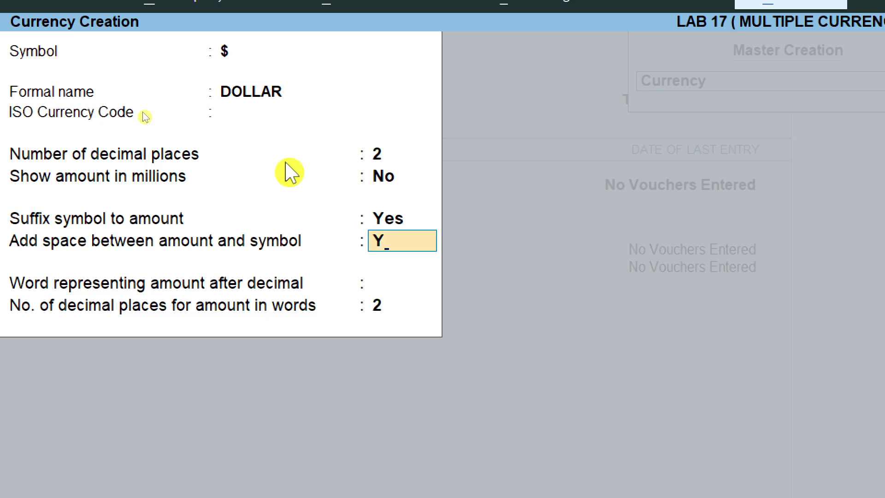
{"action": "key", "text": "Return"}
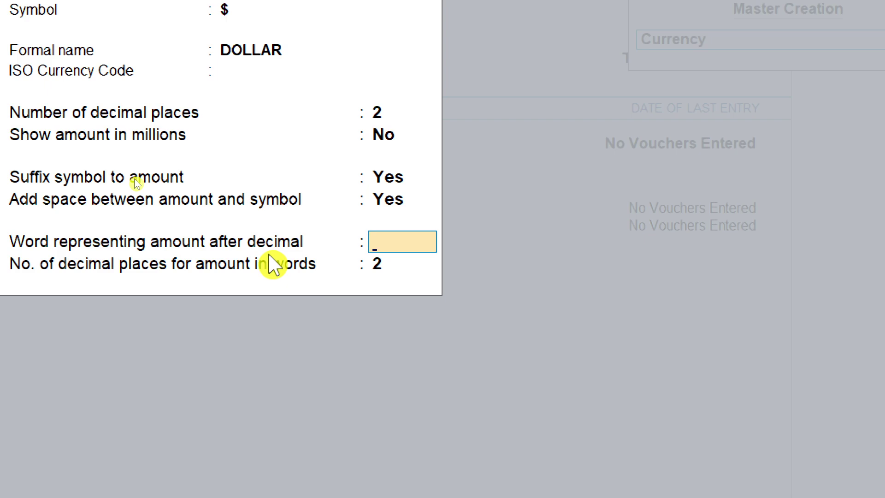
Set the word for the amount after the decimal to CENTS, save the dollar currency and leave currency creation.
{"action": "type", "text": "CENTS"}
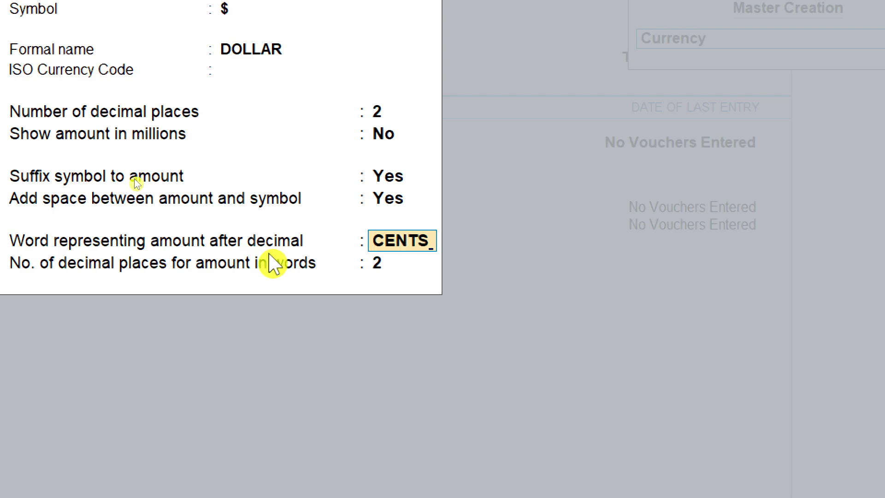
{"action": "key", "text": "Return"}
{"action": "key", "text": "Return"}
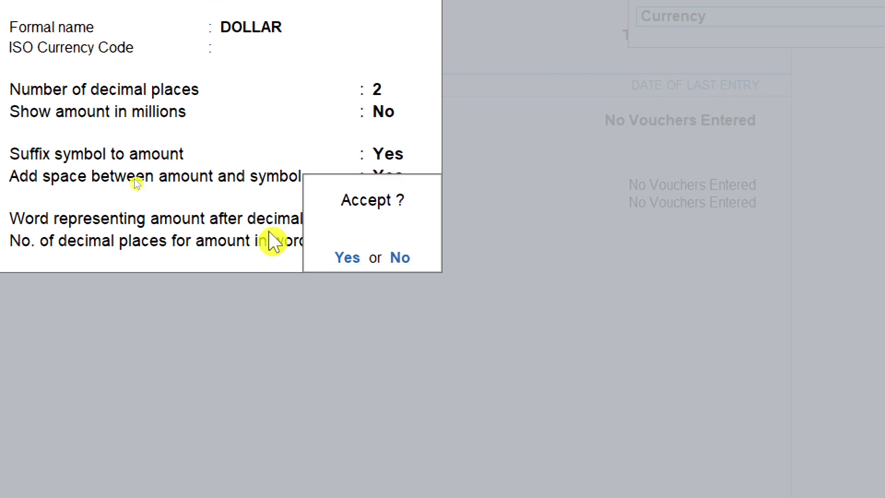
{"action": "left_click", "coordinate": [349, 256]}
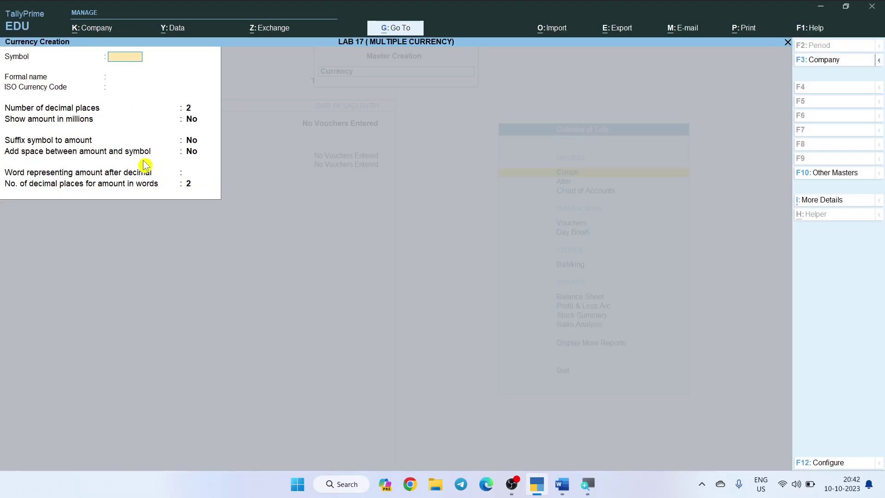
{"action": "key", "text": "Escape"}
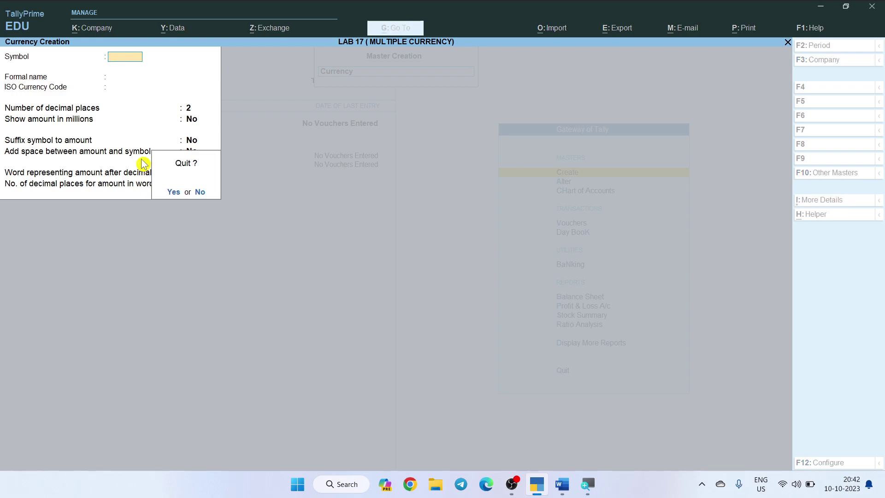
{"action": "key", "text": "Return"}
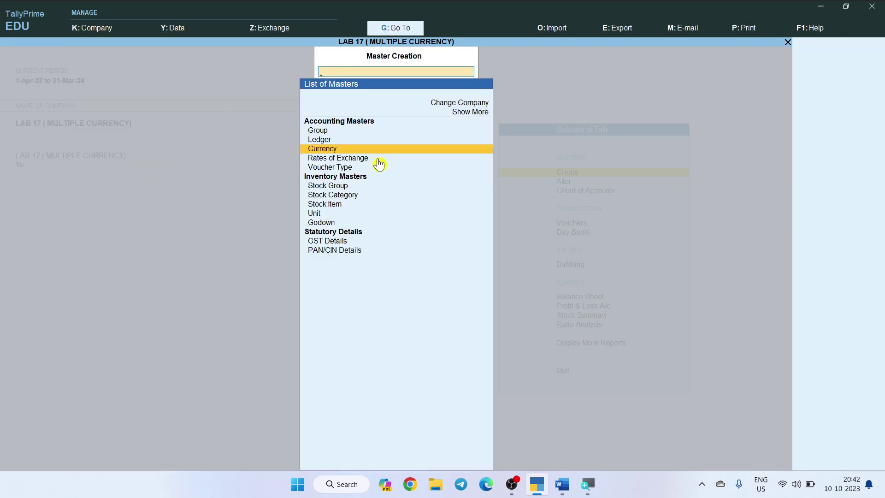
Open the rates of exchange for 1-Jun-23 and set the dollar's standard rate to ₹ 85.
{"action": "key", "text": "Down"}
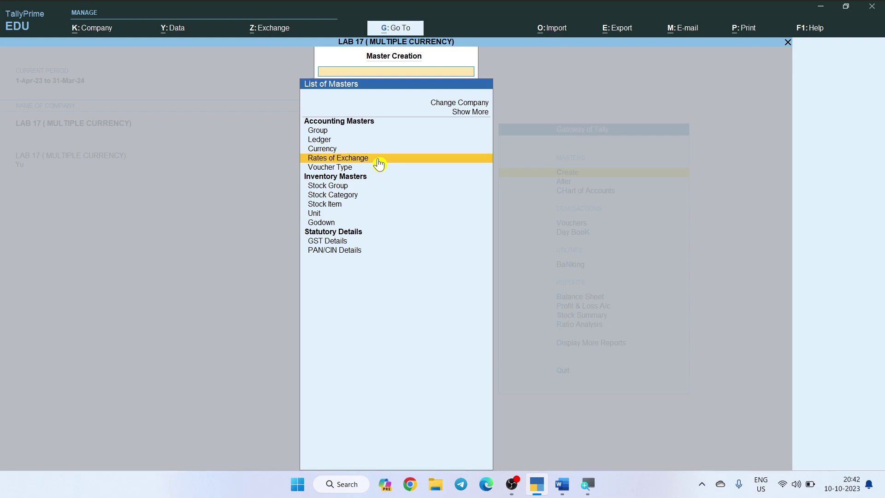
{"action": "left_click", "coordinate": [379, 160]}
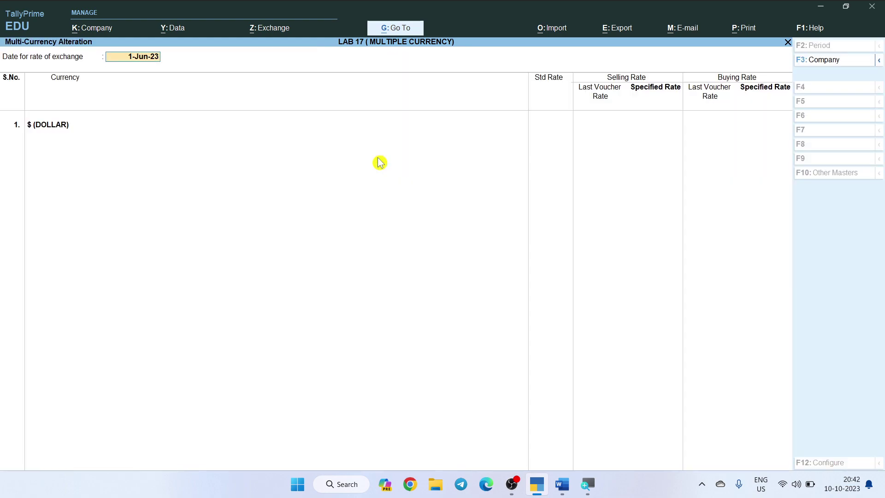
{"action": "key", "text": "Return"}
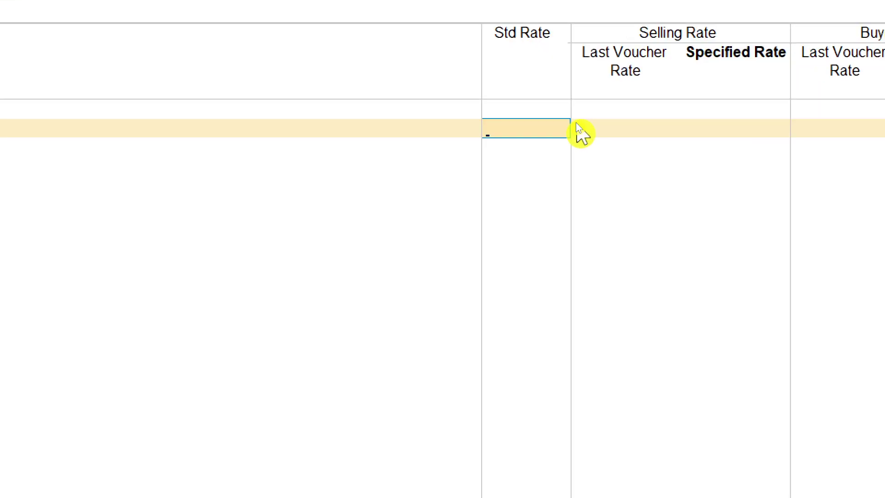
{"action": "type", "text": "85"}
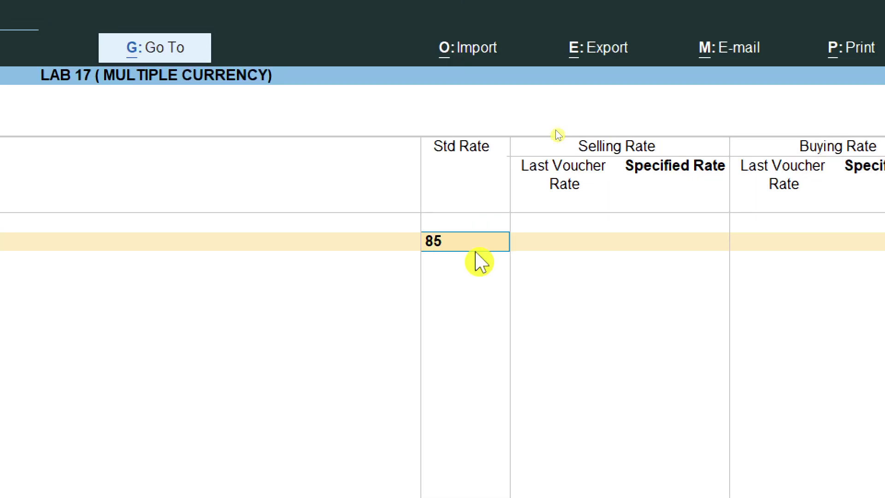
{"action": "key", "text": "Return"}
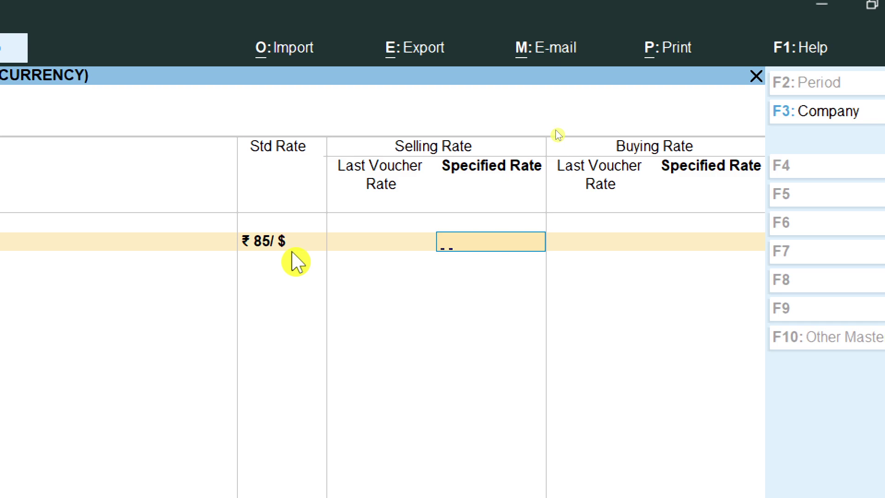
Set the dollar's specified selling rate to ₹ 90 and specified buying rate to ₹ 80, and save the rates.
{"action": "type", "text": "90/ $"}
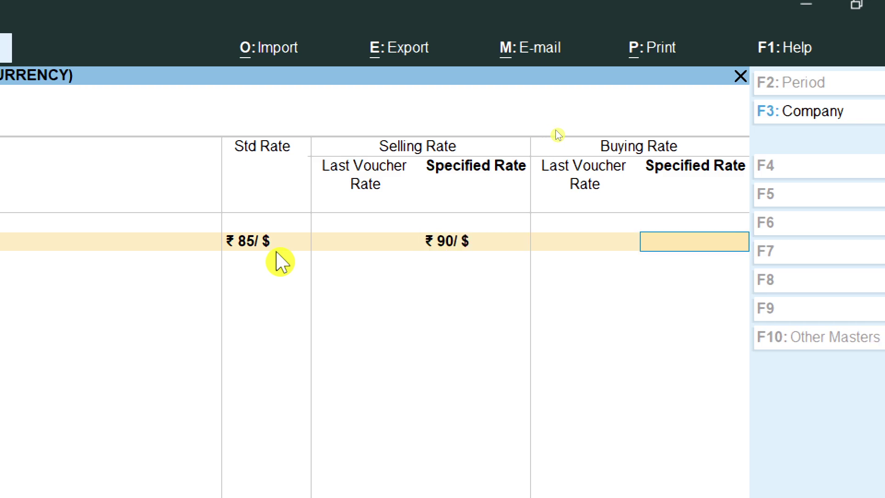
{"action": "key", "text": "Return"}
{"action": "type", "text": "80"}
{"action": "key", "text": "Return"}
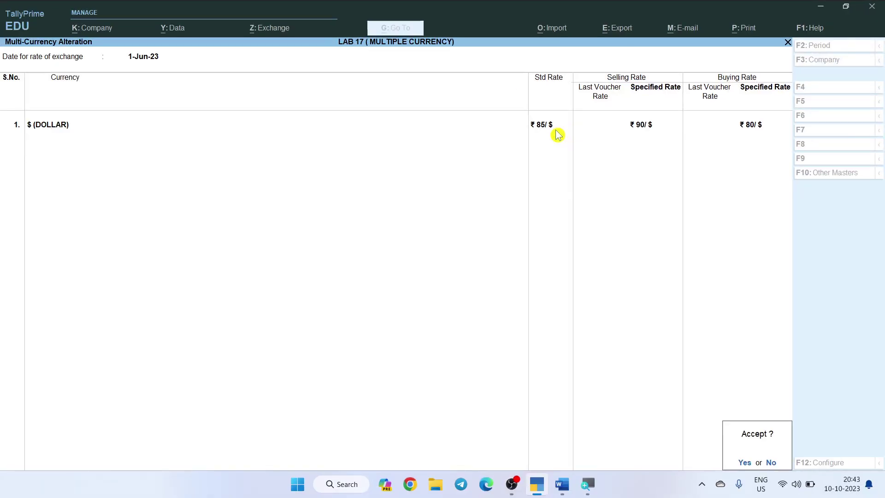
{"action": "key", "text": "Return"}
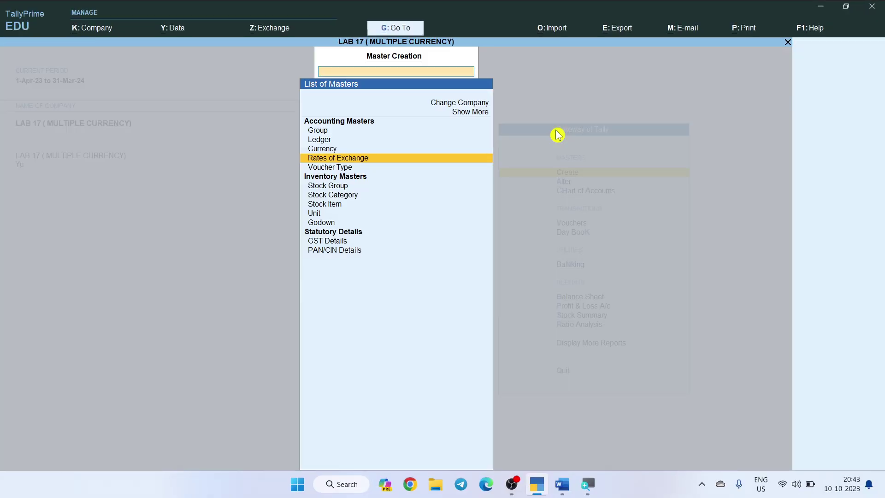
Leave master creation and return to the Gateway of Tally.
{"action": "key", "text": "Escape"}
{"action": "key", "text": "Escape"}
{"action": "key", "text": "Escape"}
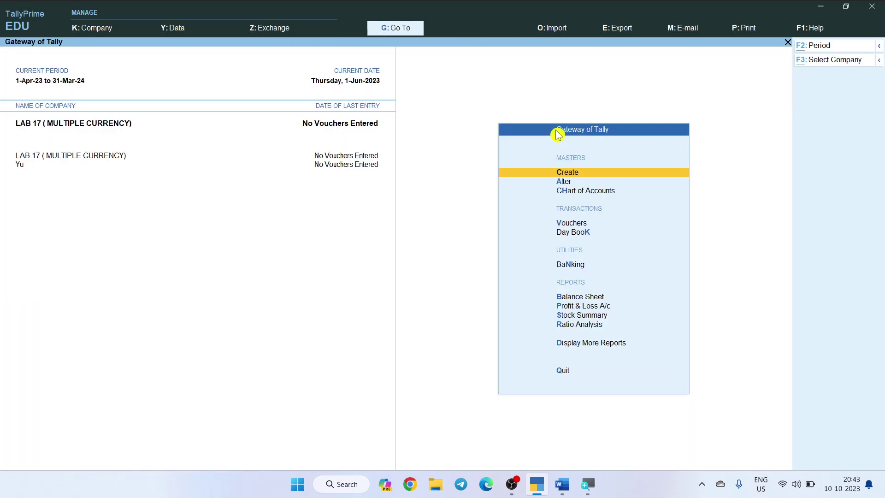
{"action": "key", "text": "super+plus"}
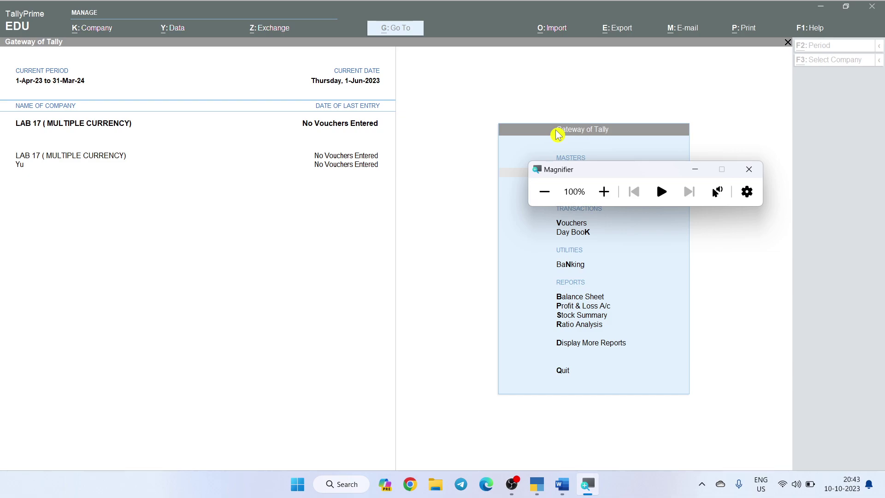
{"action": "left_click", "coordinate": [694, 170]}
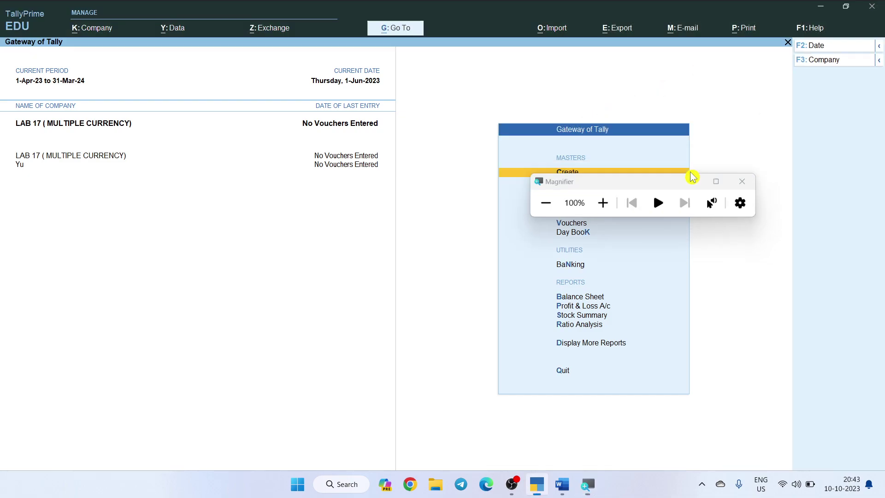
Switch to the Word exercise document and read the four LAB-17 transactions.
{"action": "key", "text": "alt+Tab"}
{"action": "left_click", "coordinate": [485, 193]}
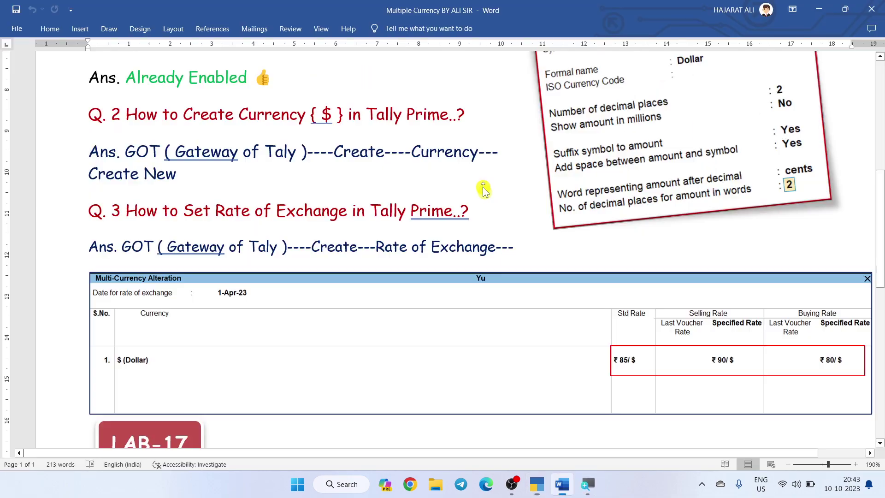
{"action": "scroll", "coordinate": [266, 398], "scroll_direction": "down", "scroll_amount": 5}
{"action": "scroll", "coordinate": [267, 397], "scroll_direction": "down", "scroll_amount": 3}
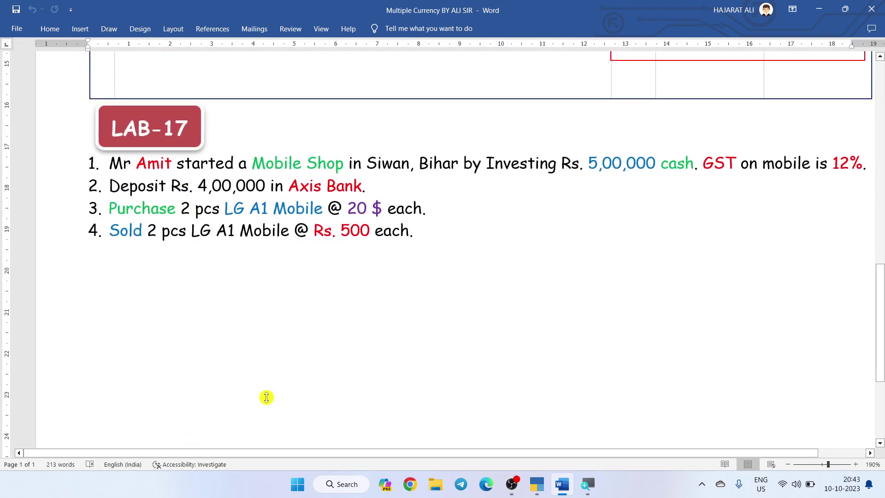
{"action": "scroll", "coordinate": [267, 396], "scroll_direction": "up", "scroll_amount": 1}
{"action": "scroll", "coordinate": [267, 394], "scroll_direction": "down", "scroll_amount": 3}
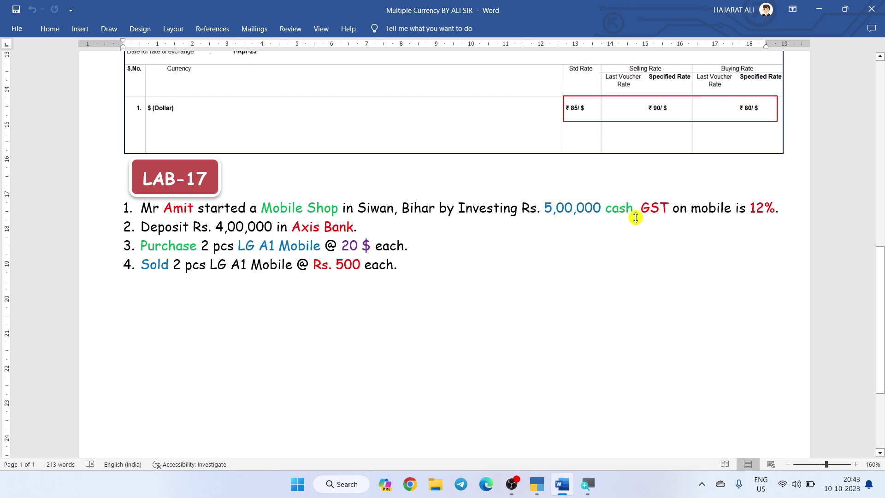
Switch back to TallyPrime and open a new receipt voucher.
{"action": "key", "text": "alt+Tab"}
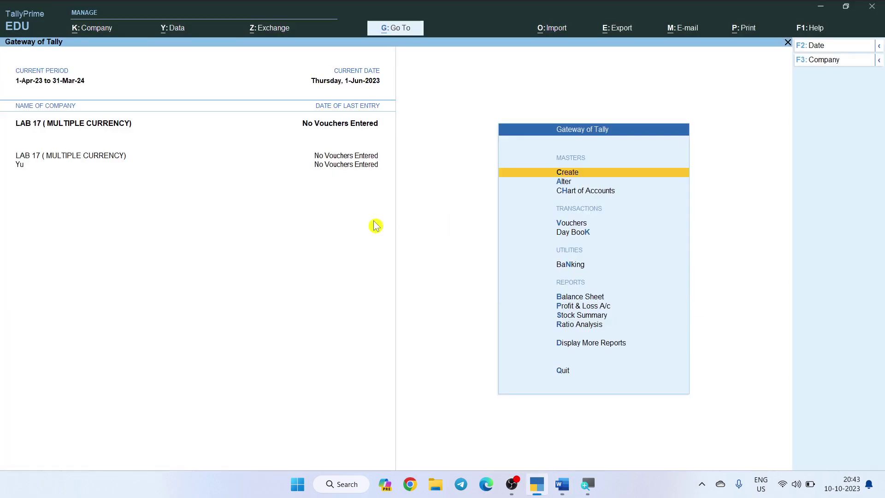
{"action": "key", "text": "v"}
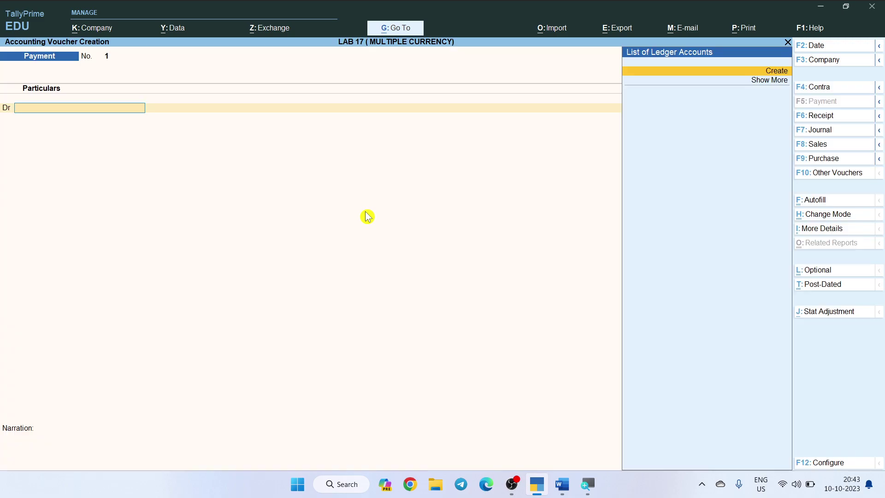
{"action": "key", "text": "F6"}
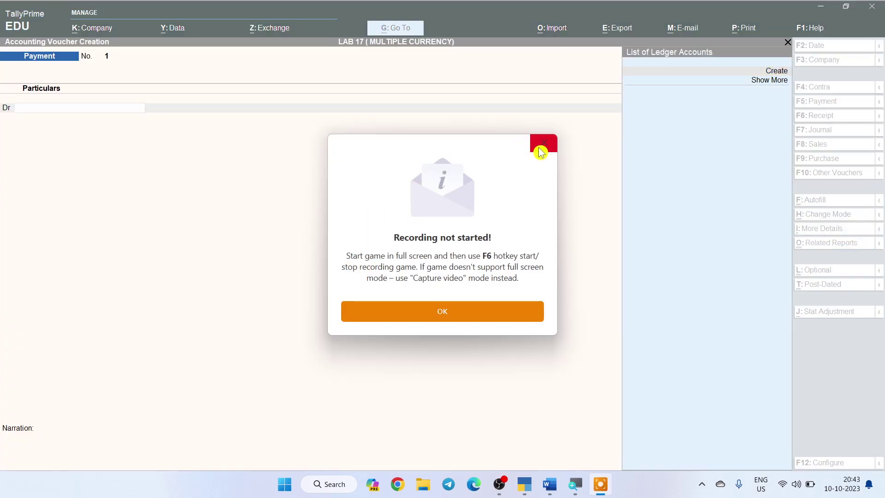
{"action": "left_click", "coordinate": [540, 150]}
{"action": "left_click", "coordinate": [804, 121]}
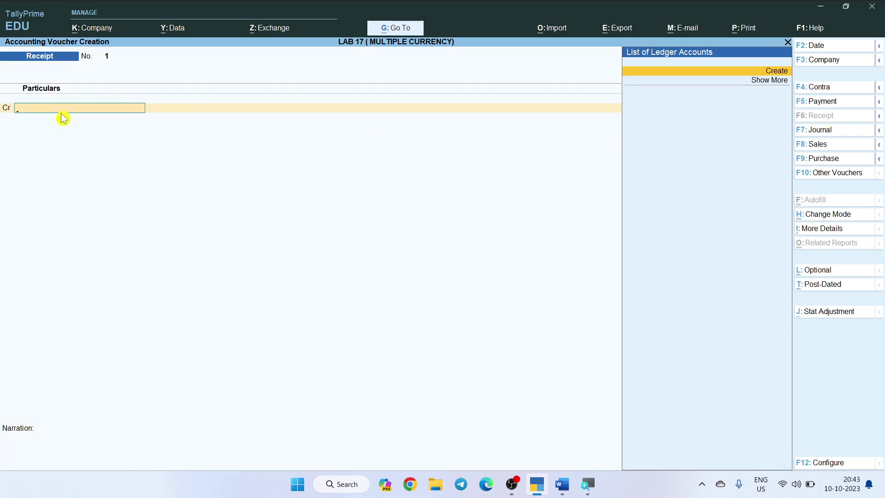
Create the ledger CAPITAL A/C under Capital Account from the receipt voucher's credit line.
{"action": "key", "text": "alt"}
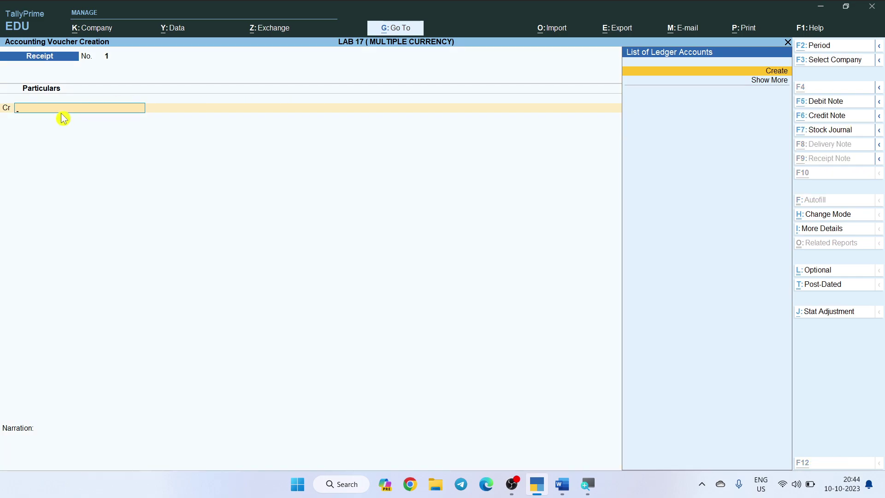
{"action": "key", "text": "alt+c"}
{"action": "type", "text": "CAPITAL A/"}
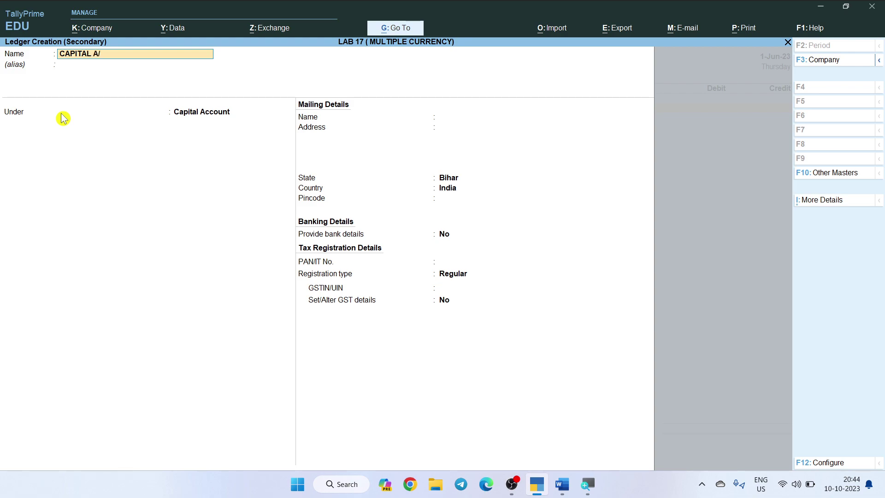
{"action": "type", "text": "C"}
{"action": "key", "text": "Return"}
{"action": "key", "text": "Return"}
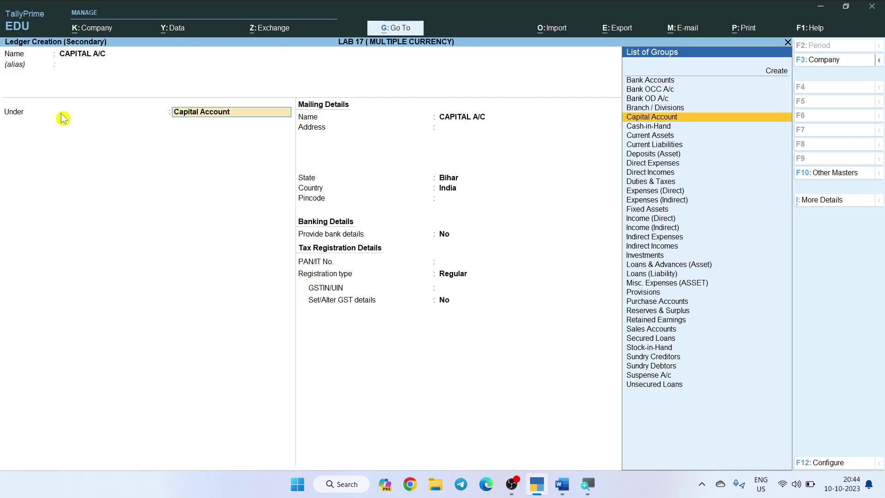
{"action": "key", "text": "ctrl"}
{"action": "key", "text": "ctrl+a"}
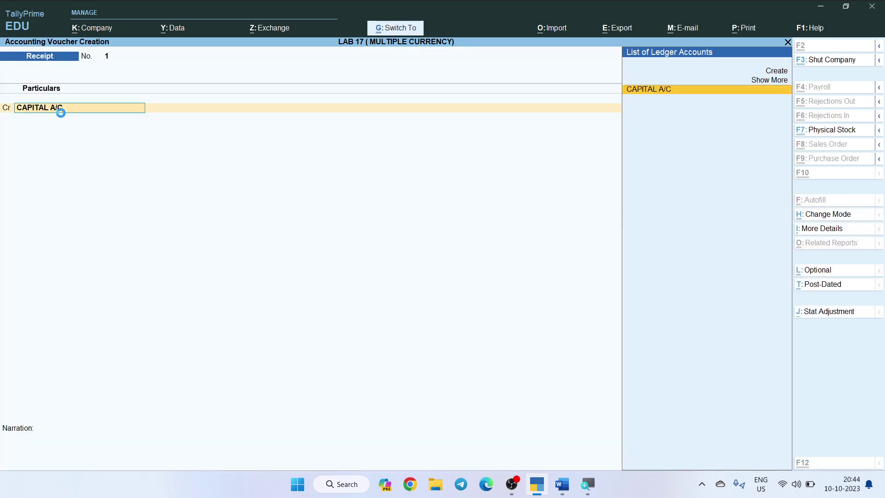
Credit CAPITAL A/C with 5,00,000, debit Cash for the same amount and save the receipt voucher.
{"action": "key", "text": "Return"}
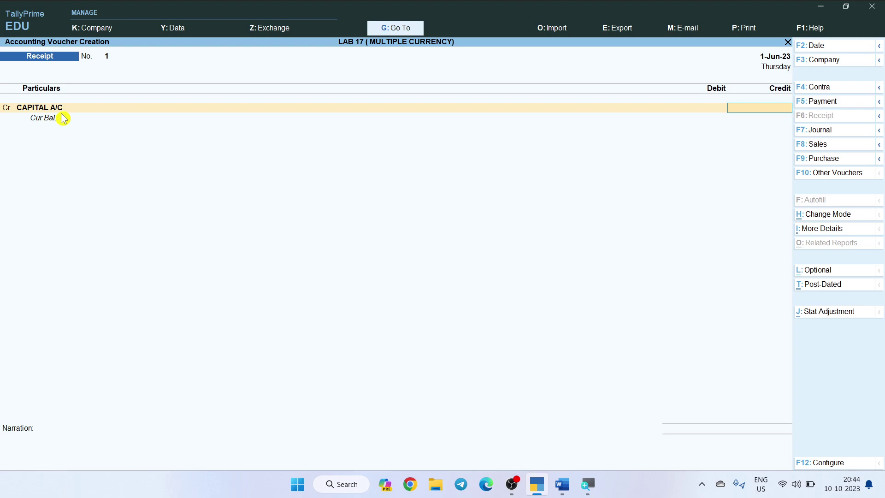
{"action": "type", "text": "500000"}
{"action": "key", "text": "Return"}
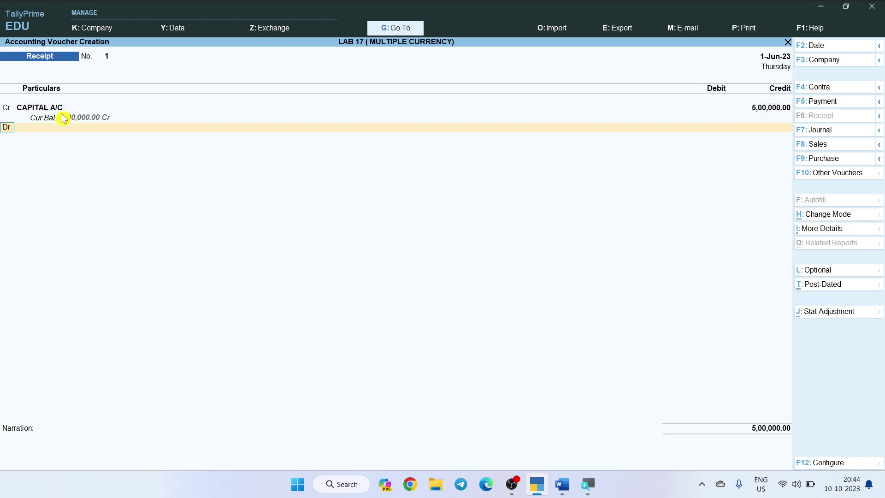
{"action": "key", "text": "Return"}
{"action": "type", "text": "CASH"}
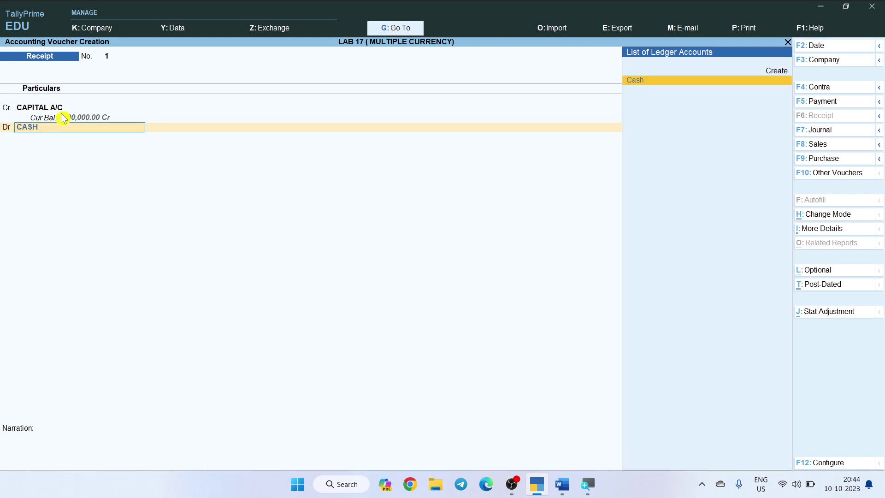
{"action": "key", "text": "Return"}
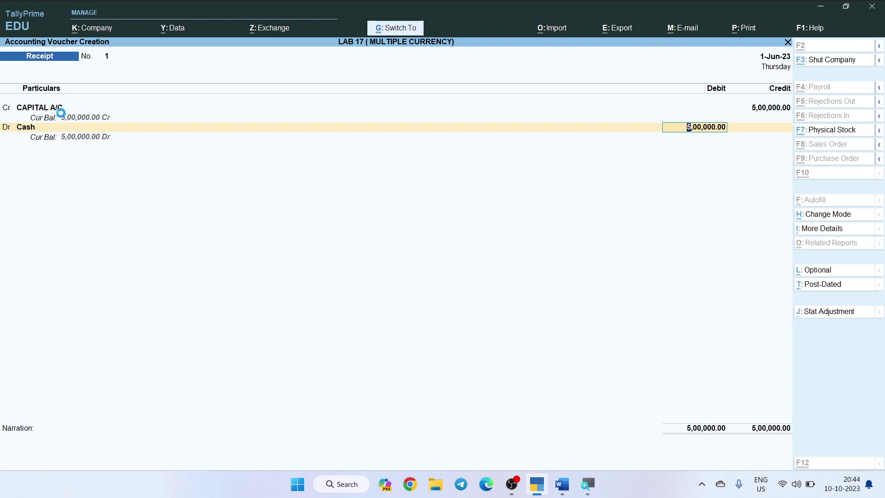
{"action": "key", "text": "ctrl+a"}
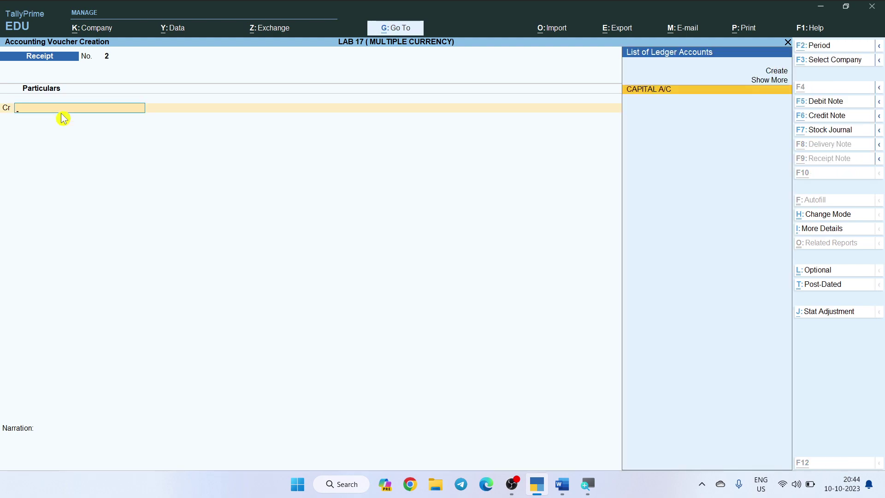
Check the bank deposit transaction in the Word document, and open a contra voucher in TallyPrime.
{"action": "key", "text": "alt+Tab"}
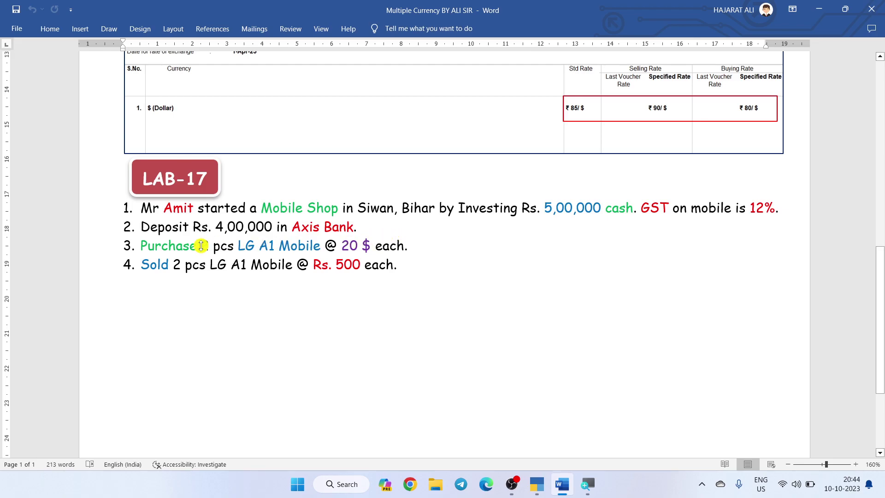
{"action": "key", "text": "alt+Tab"}
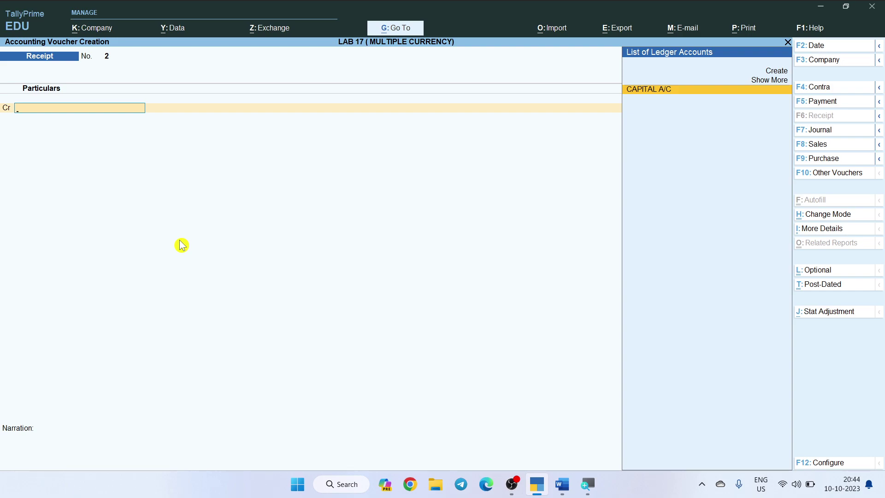
{"action": "key", "text": "F4"}
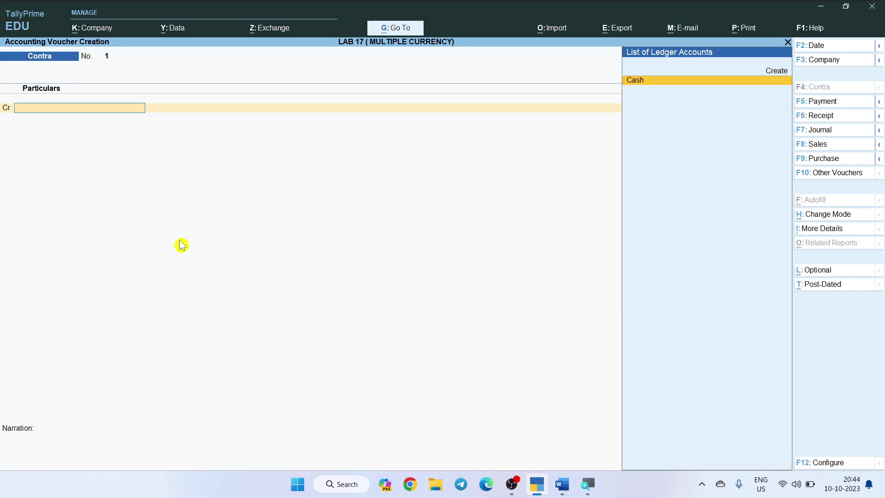
Credit Cash with 4,00,000 in the contra voucher and go on to its debit line.
{"action": "type", "text": "CASH"}
{"action": "key", "text": "Return"}
{"action": "type", "text": "40000"}
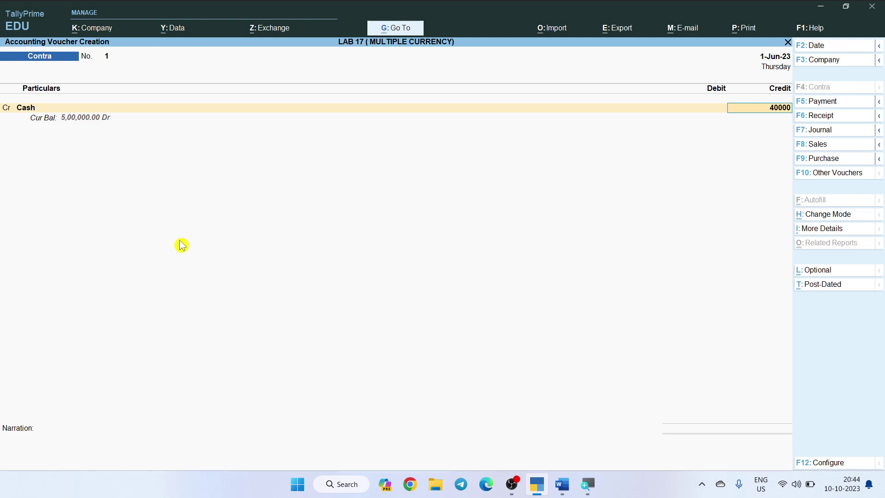
{"action": "key", "text": "Return"}
{"action": "key", "text": "BackSpace"}
{"action": "type", "text": "400000"}
{"action": "key", "text": "Return"}
{"action": "key", "text": "Return"}
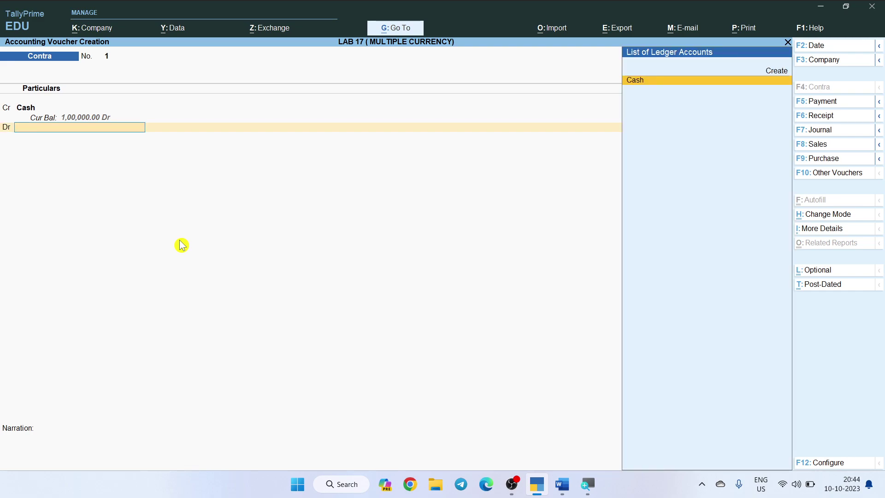
Create the ledger AXIX BANK under Bank Accounts for the debit line, and save the contra voucher with the 4,00,000 debit.
{"action": "key", "text": "ctrl"}
{"action": "key", "text": "alt+c"}
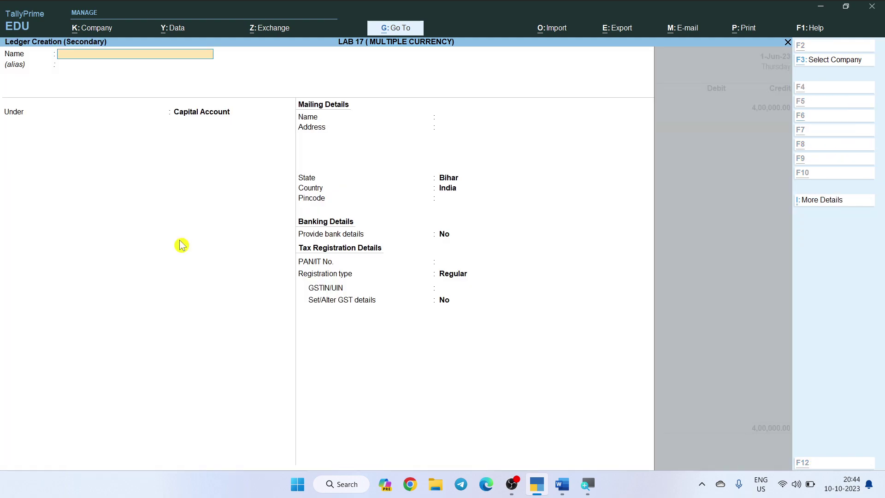
{"action": "type", "text": "AXIX"}
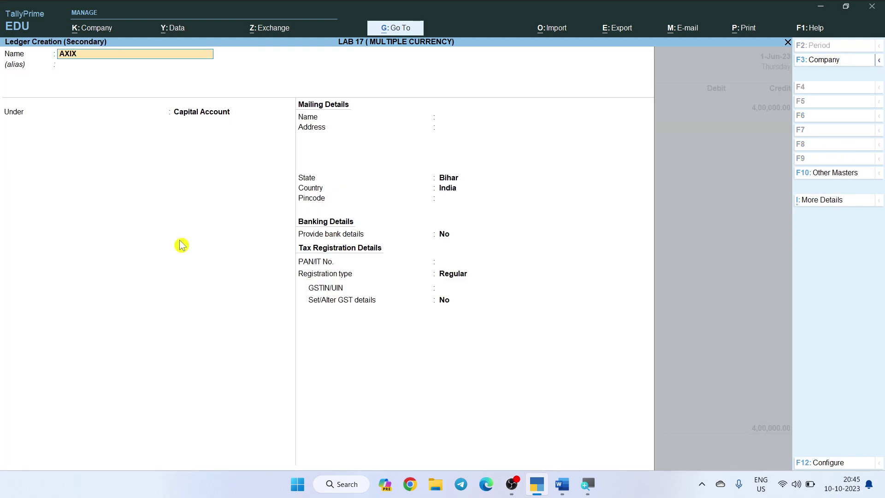
{"action": "type", "text": " BANK"}
{"action": "key", "text": "Return"}
{"action": "key", "text": "Return"}
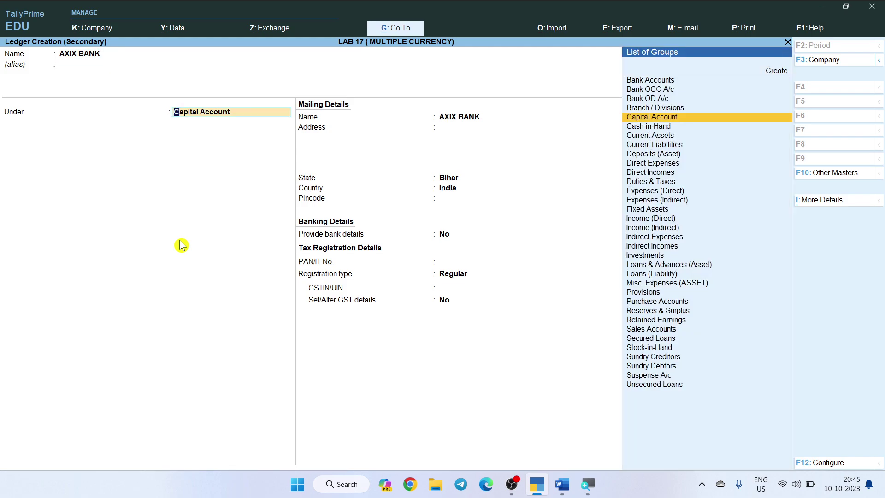
{"action": "type", "text": "BANK"}
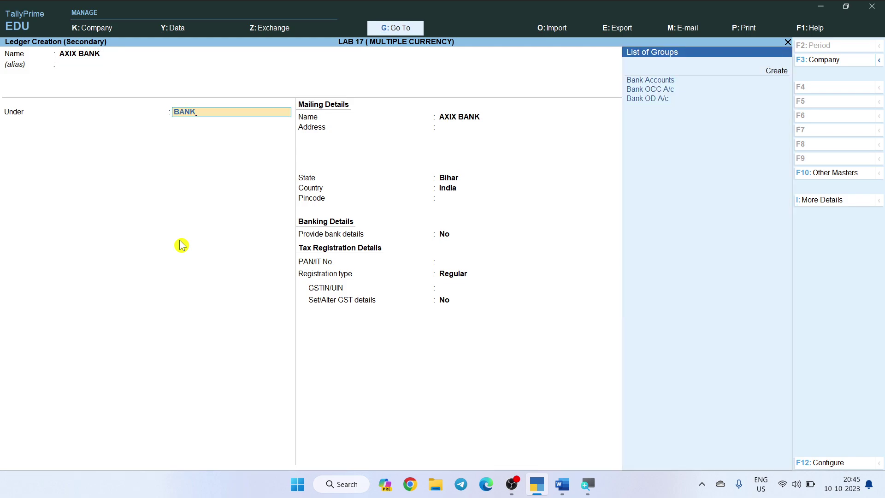
{"action": "key", "text": "Return"}
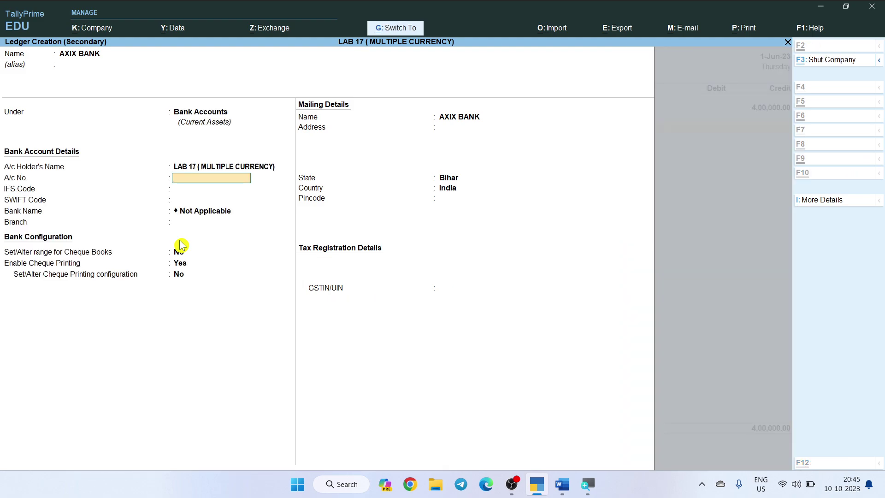
{"action": "key", "text": "ctrl+a"}
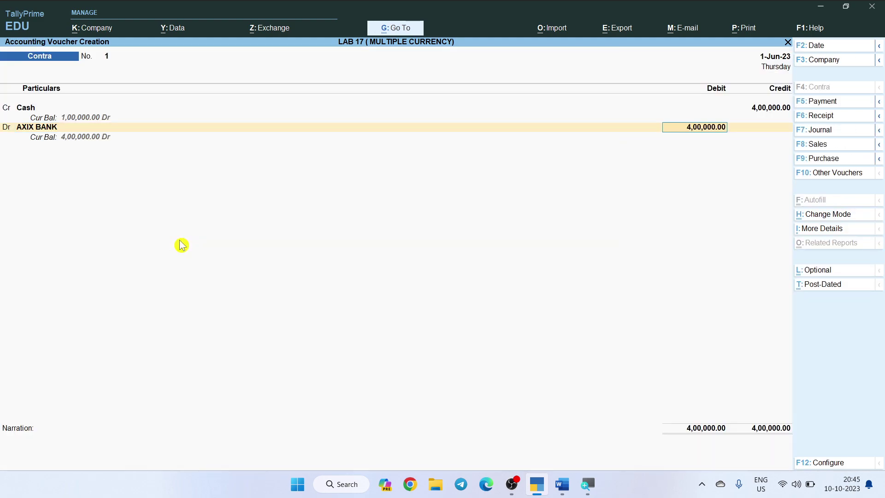
{"action": "key", "text": "ctrl"}
{"action": "key", "text": "ctrl+a"}
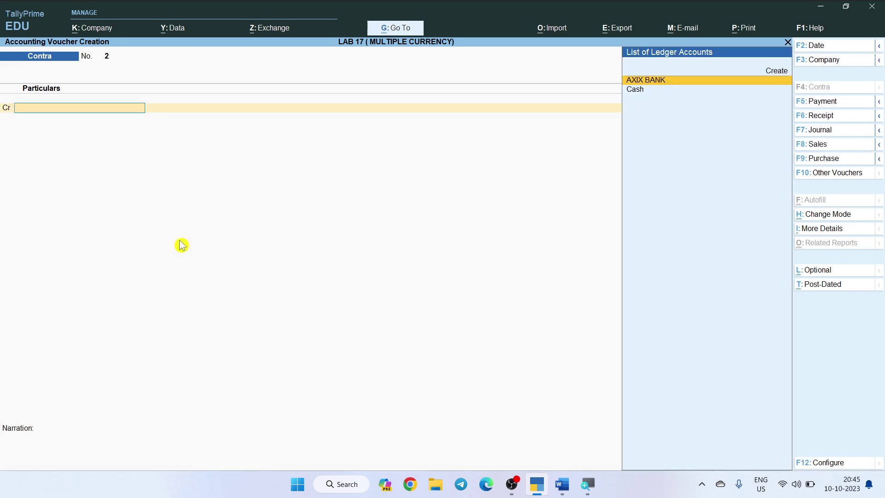
Review the LG A1 Mobile purchase in the Word document, highlighting its @ 20 $ rate, and return to TallyPrime.
{"action": "key", "text": "alt+Tab"}
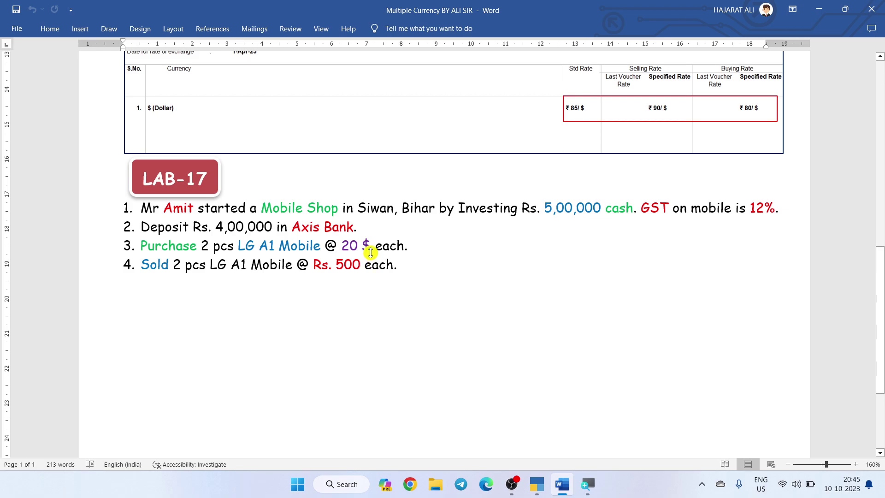
{"action": "left_click_drag", "start_coordinate": [368, 249], "coordinate": [342, 251]}
{"action": "left_click", "coordinate": [314, 251]}
{"action": "left_click_drag", "start_coordinate": [369, 249], "coordinate": [332, 256]}
{"action": "right_click", "coordinate": [329, 255]}
{"action": "key", "text": "Escape"}
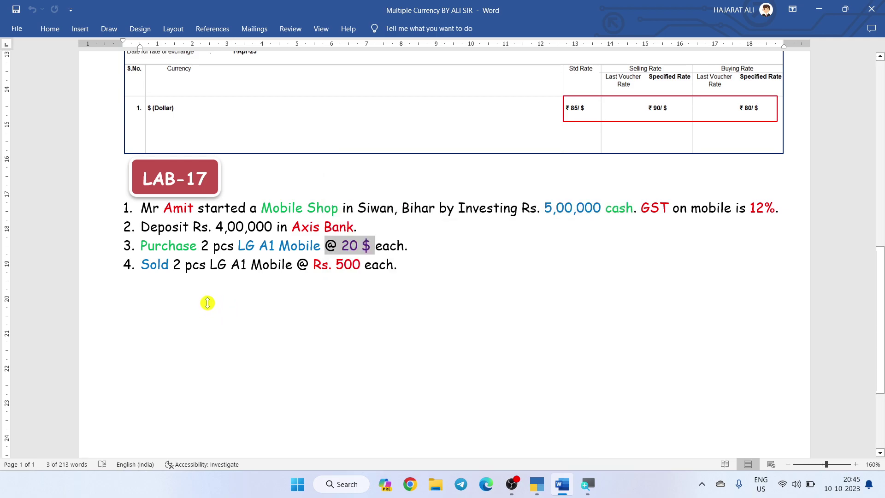
{"action": "key", "text": "alt"}
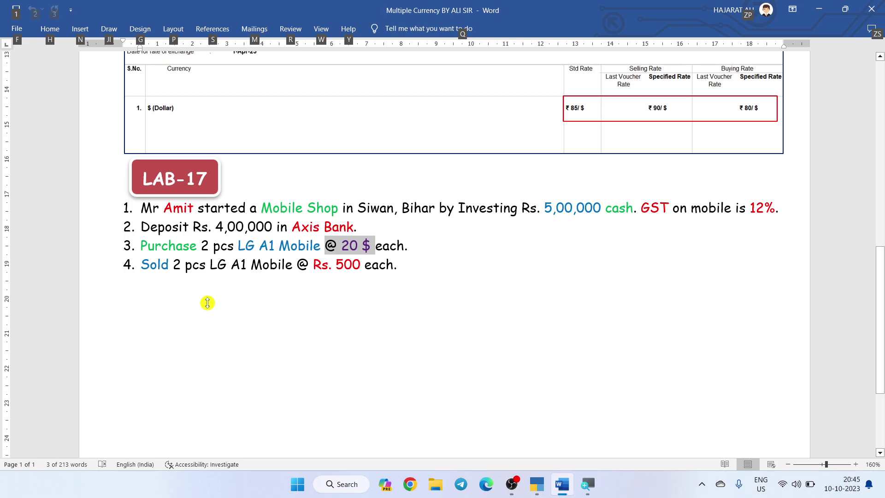
{"action": "key", "text": "alt+Tab"}
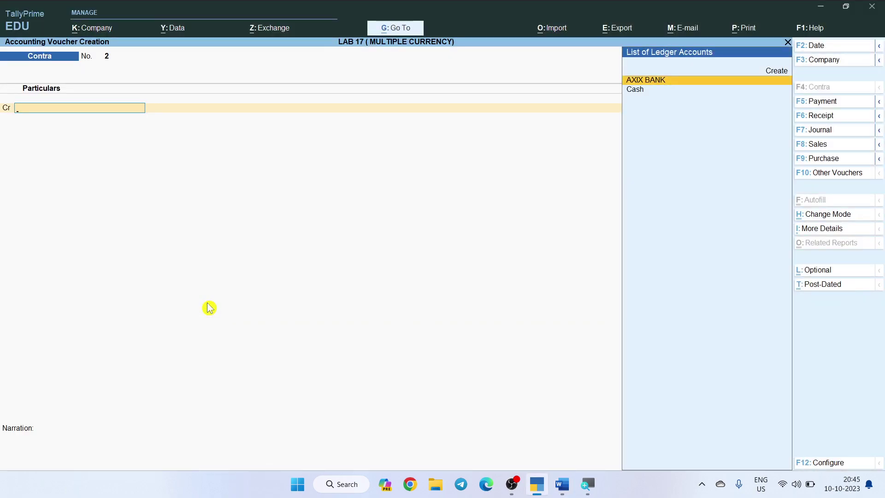
Start a purchase voucher with supplier invoice number 1 dated 1-Jun-23 and Cash as the party account.
{"action": "key", "text": "F9"}
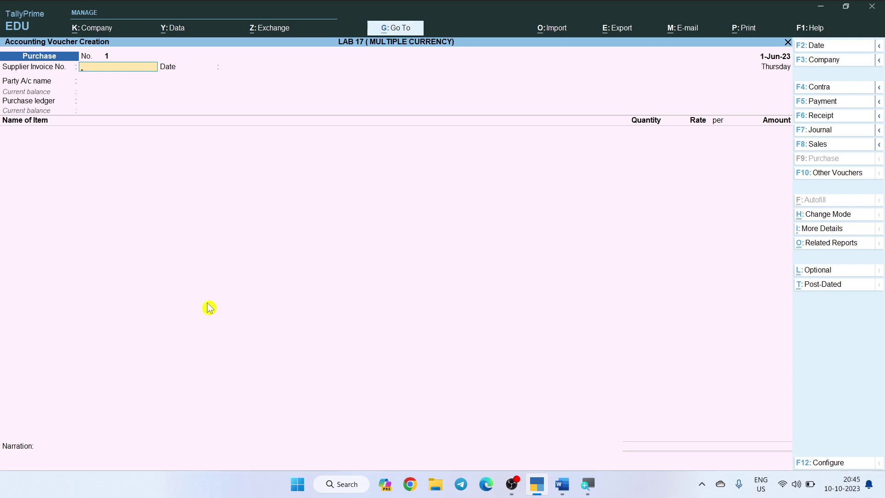
{"action": "type", "text": "1"}
{"action": "key", "text": "Return"}
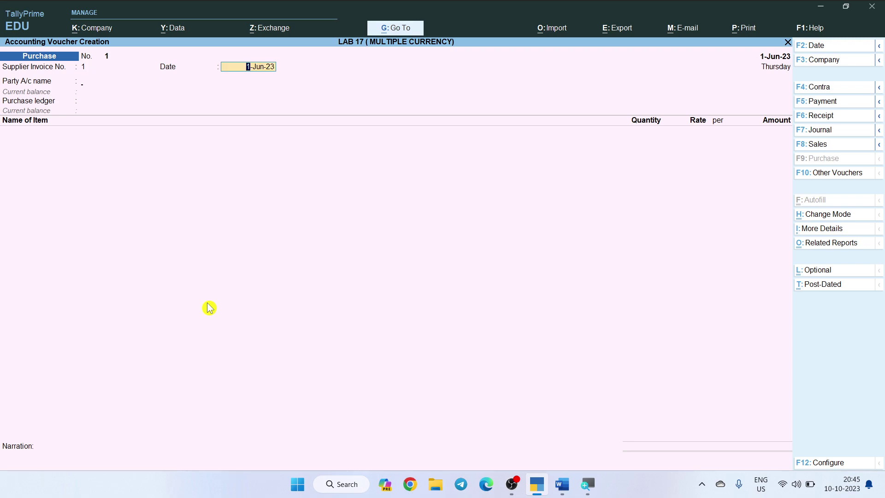
{"action": "key", "text": "Return"}
{"action": "key", "text": "Down"}
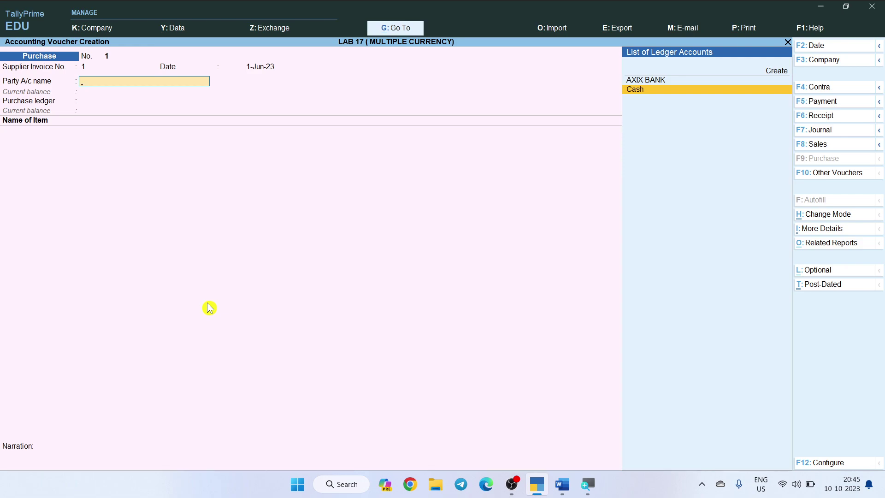
{"action": "key", "text": "Return"}
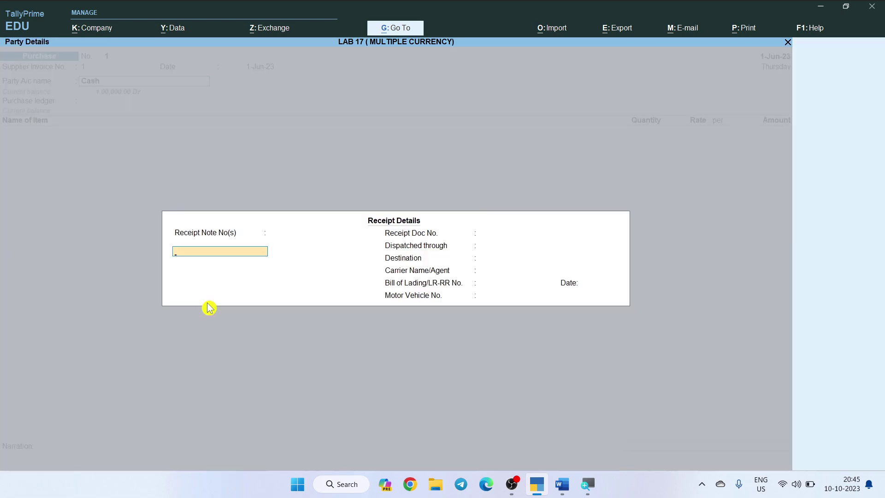
Leave the receipt details blank, and set the Cash party's GST registration type to Regular.
{"action": "key", "text": "Return"}
{"action": "key", "text": "Return"}
{"action": "key", "text": "Return"}
{"action": "key", "text": "Return"}
{"action": "key", "text": "Return"}
{"action": "key", "text": "Return"}
{"action": "key", "text": "Return"}
{"action": "key", "text": "Return"}
{"action": "key", "text": "Return"}
{"action": "key", "text": "Return"}
{"action": "key", "text": "Return"}
{"action": "key", "text": "Return"}
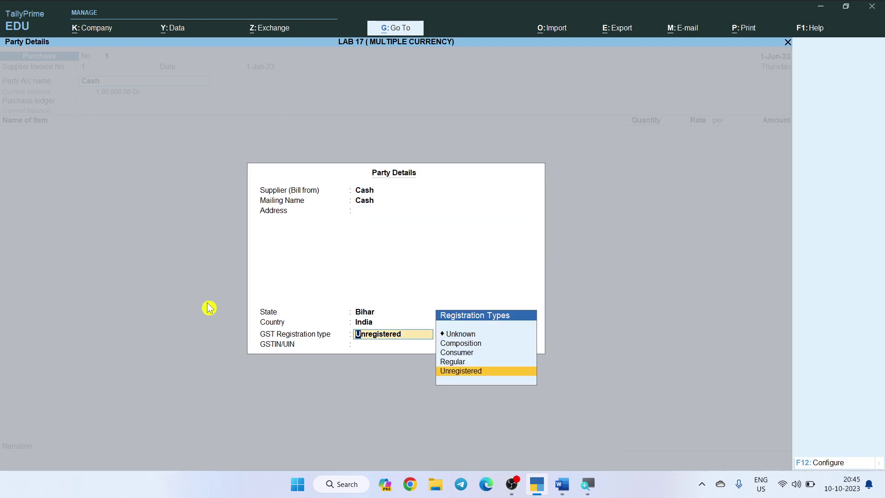
{"action": "type", "text": "RE"}
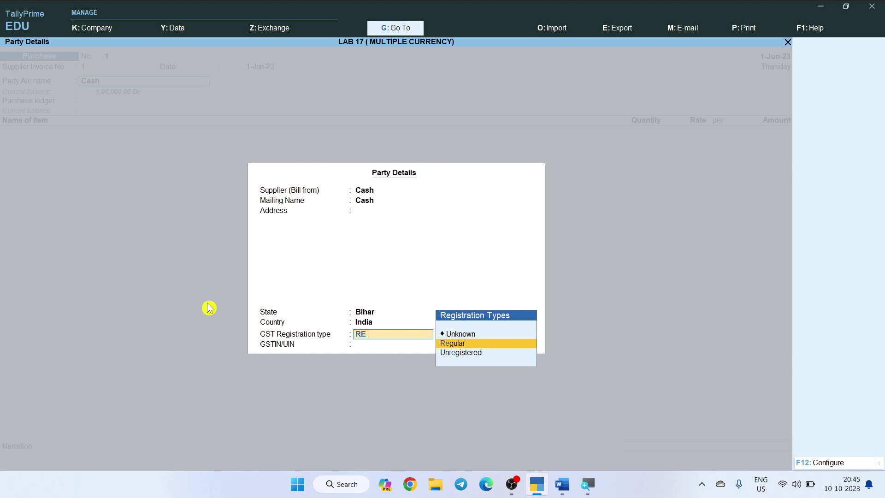
{"action": "key", "text": "Return"}
{"action": "key", "text": "Return"}
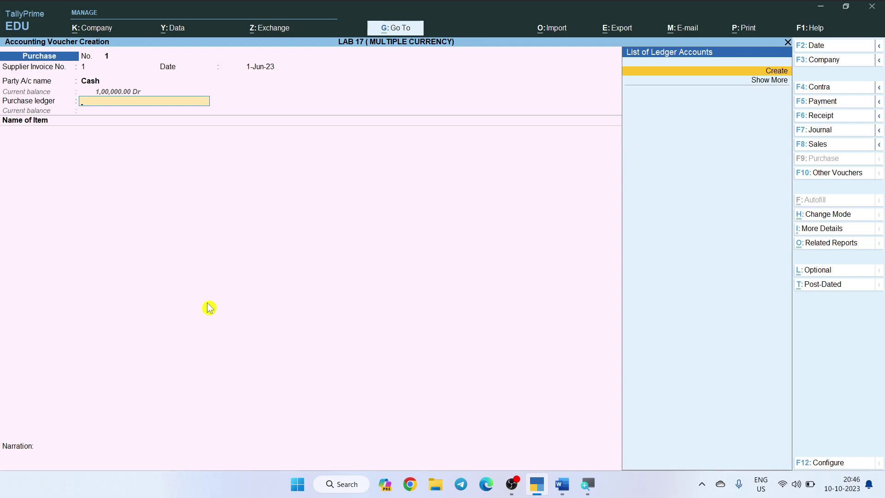
Create a purchase ledger named PURCHASE A/C under the Purchase Accounts group from the voucher.
{"action": "key", "text": "ctrl"}
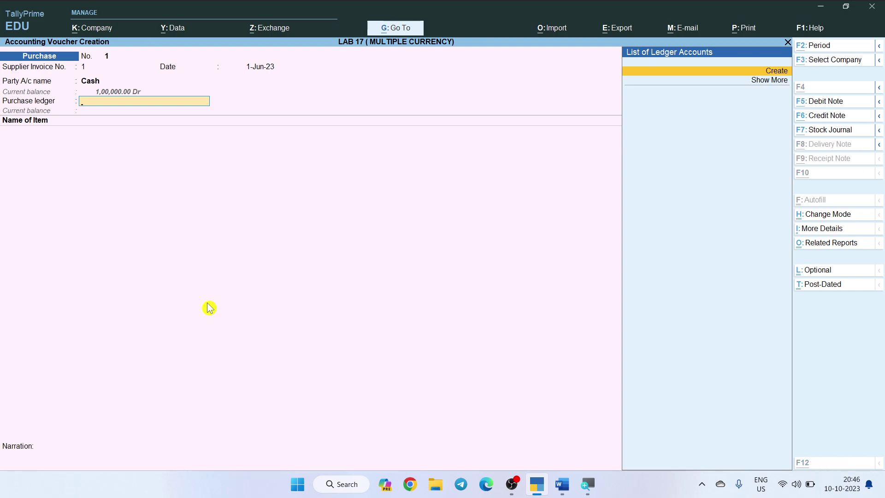
{"action": "key", "text": "alt+c"}
{"action": "type", "text": "PUC"}
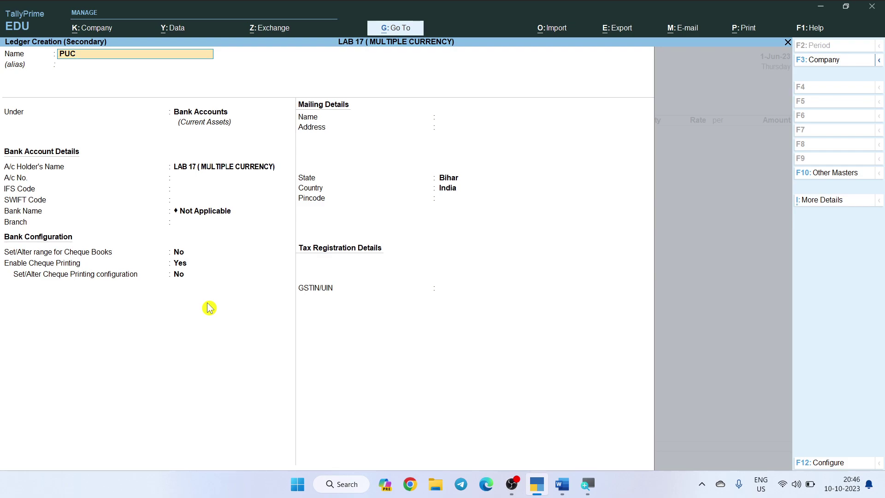
{"action": "key", "text": "BackSpace"}
{"action": "type", "text": "RCHASE A/C"}
{"action": "key", "text": "Return"}
{"action": "key", "text": "Return"}
{"action": "type", "text": "P"}
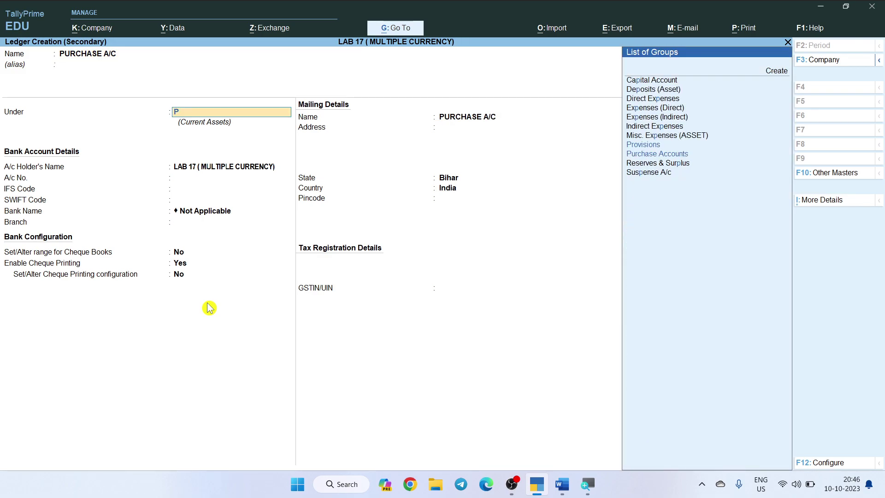
{"action": "type", "text": "UR"}
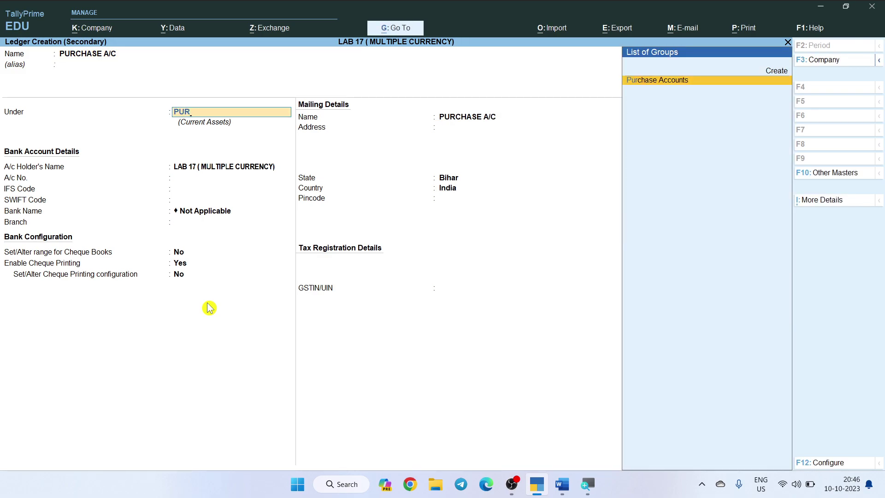
{"action": "key", "text": "Return"}
Keep GST applicable for PURCHASE A/C, set its type of supply to Goods, and save the ledger.
{"action": "key", "text": "Return"}
{"action": "key", "text": "Return"}
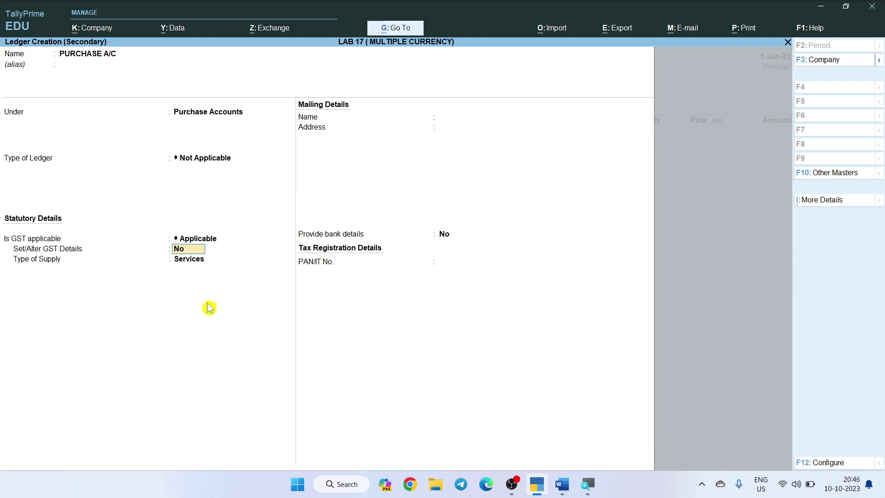
{"action": "key", "text": "Return"}
{"action": "type", "text": "G"}
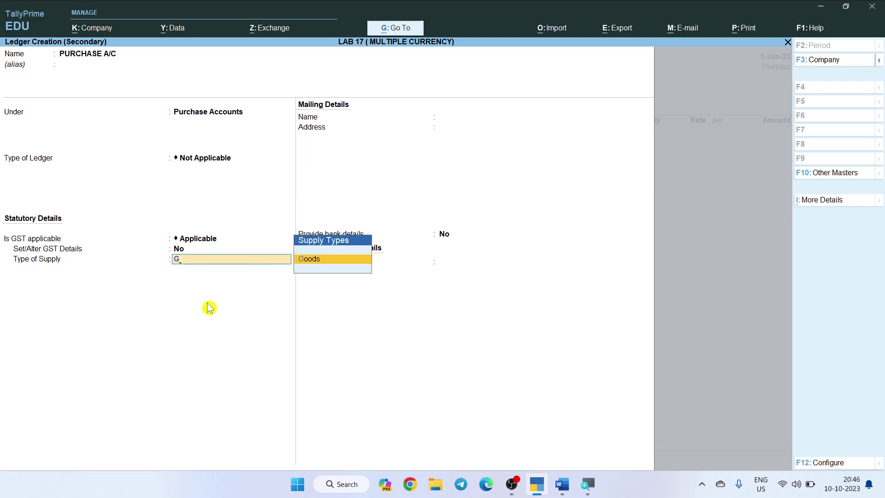
{"action": "key", "text": "Return"}
{"action": "key", "text": "ctrl"}
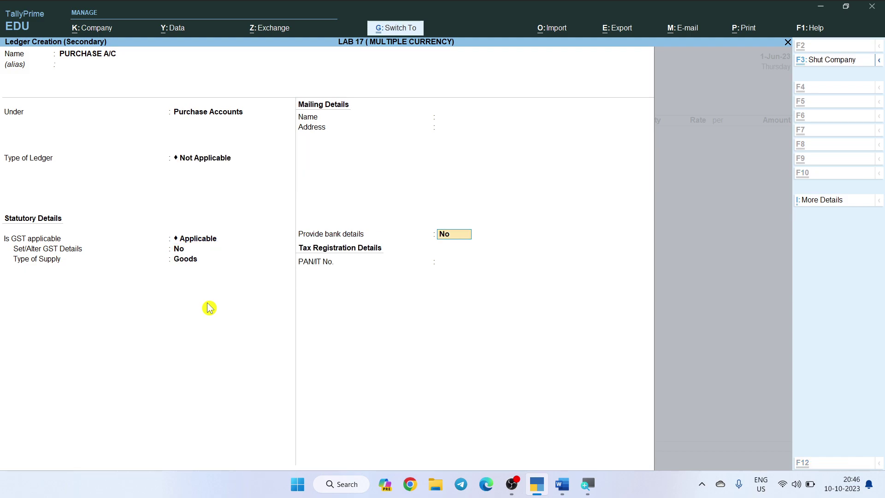
{"action": "key", "text": "ctrl+a"}
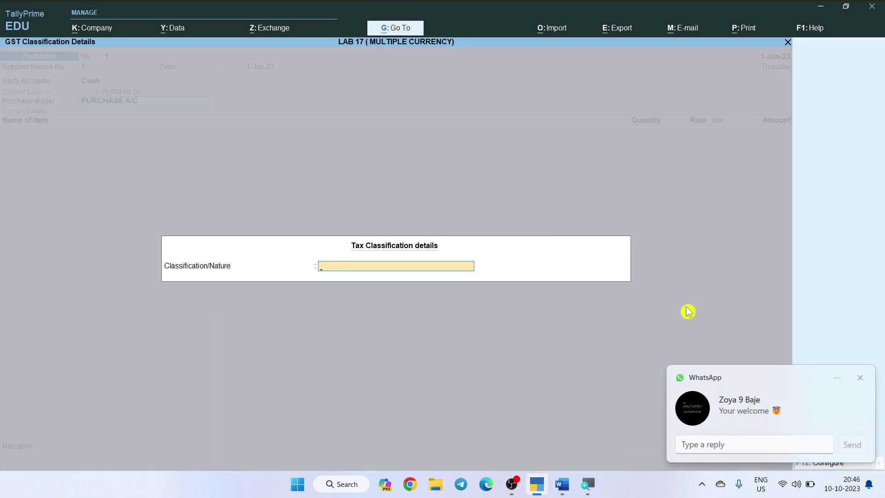
Dismiss the chat notification and choose Purchase Nil Rated as the purchase ledger's tax classification.
{"action": "left_click", "coordinate": [863, 377]}
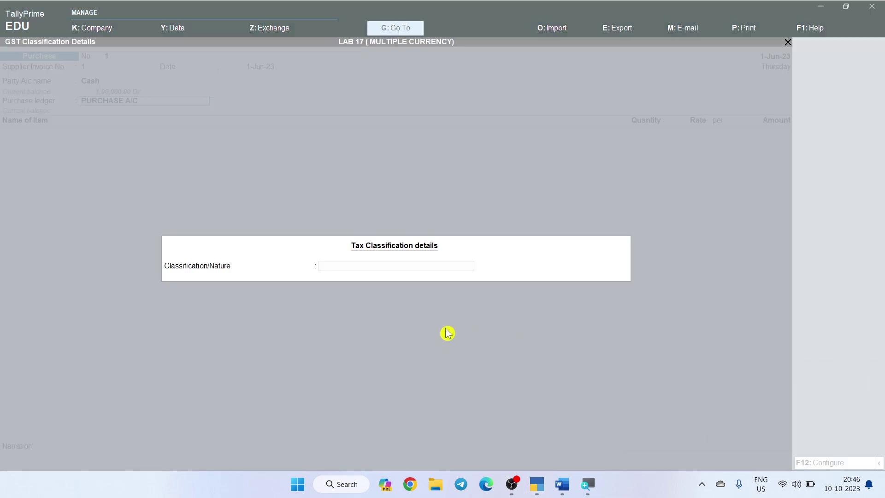
{"action": "type", "text": "PU"}
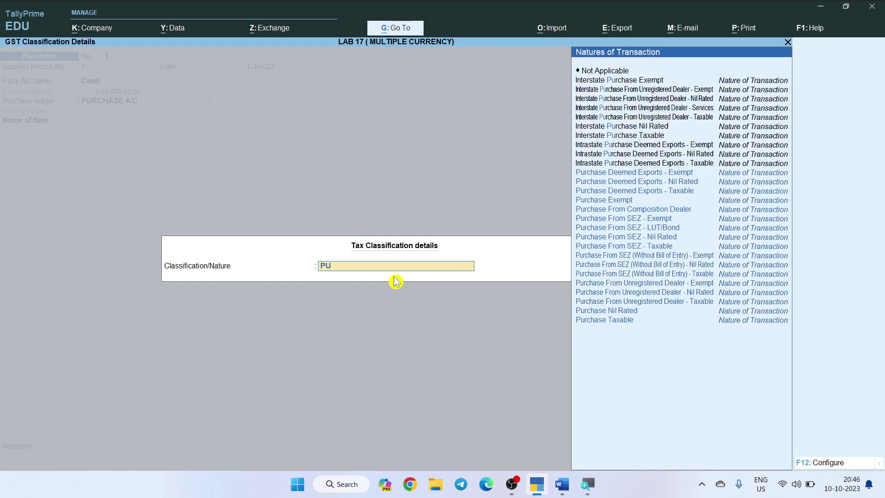
{"action": "key", "text": "Down"}
{"action": "key", "text": "Down"}
{"action": "key", "text": "Down"}
{"action": "key", "text": "Down"}
{"action": "key", "text": "Down"}
{"action": "key", "text": "Down"}
{"action": "key", "text": "Down"}
{"action": "key", "text": "Down"}
{"action": "key", "text": "Down"}
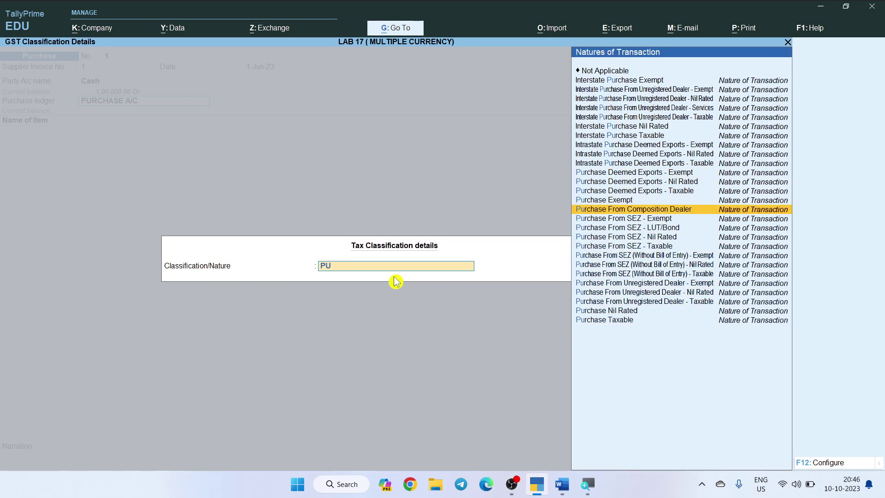
{"action": "key", "text": "Down"}
{"action": "key", "text": "Down"}
{"action": "key", "text": "Down"}
{"action": "key", "text": "Down"}
{"action": "key", "text": "Down"}
{"action": "key", "text": "Down"}
{"action": "key", "text": "Down"}
{"action": "key", "text": "Down"}
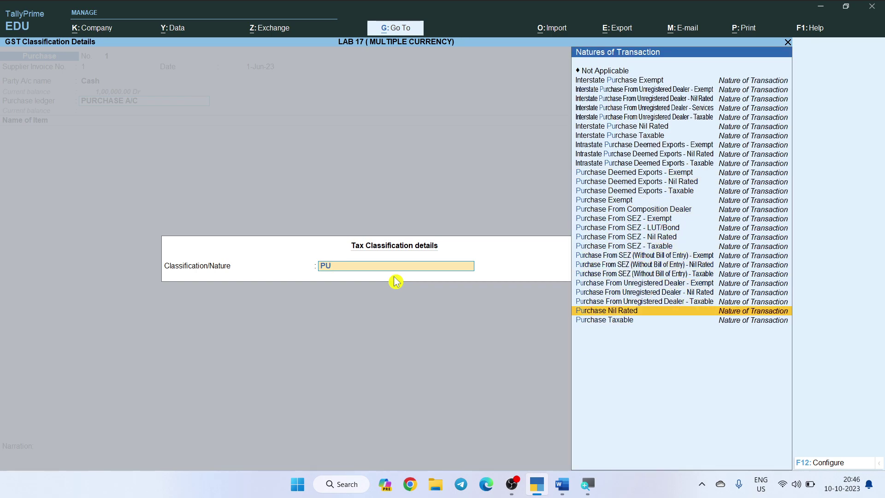
{"action": "key", "text": "Return"}
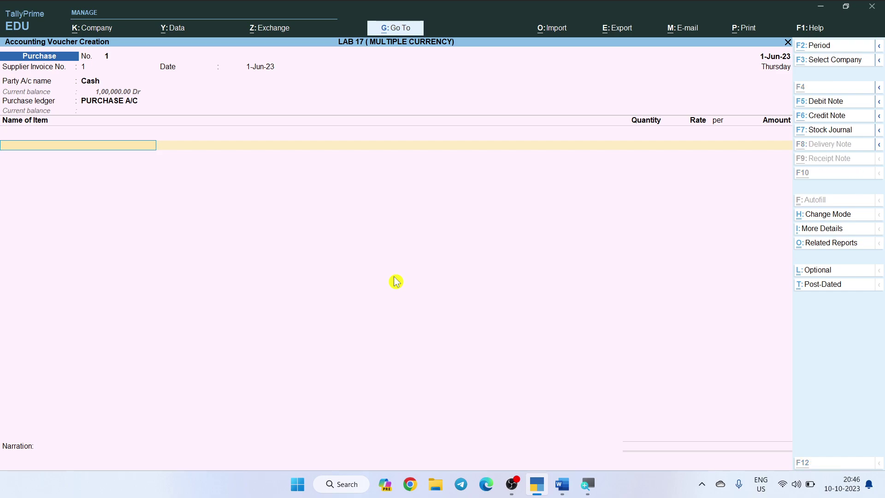
Check the purchased item in the Word document, and start a stock item named LG A1 MOBILE in the TallyPrime voucher.
{"action": "key", "text": "alt+Tab"}
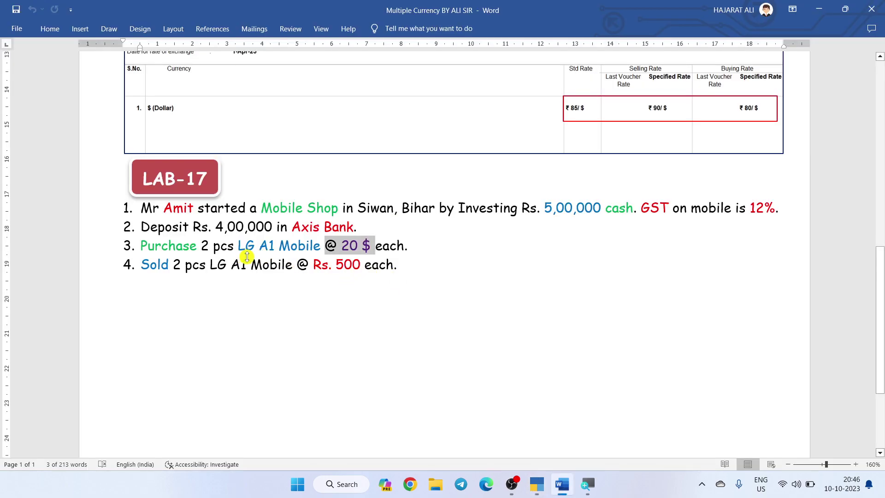
{"action": "key", "text": "alt+Tab"}
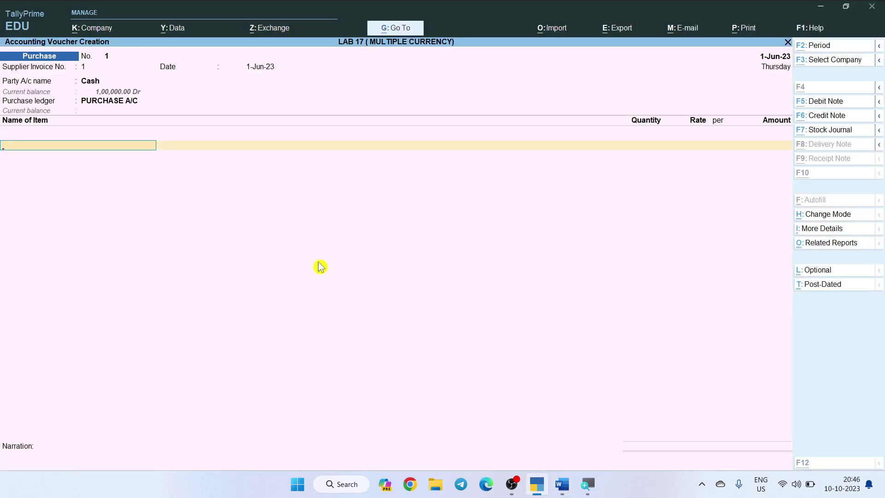
{"action": "key", "text": "alt+c"}
{"action": "type", "text": "L"}
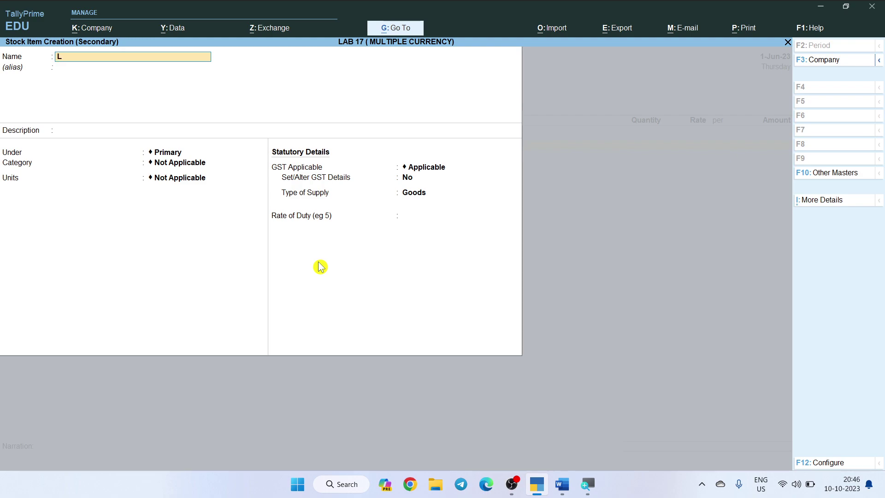
{"action": "type", "text": "G A1 MOBILE"}
{"action": "key", "text": "Return"}
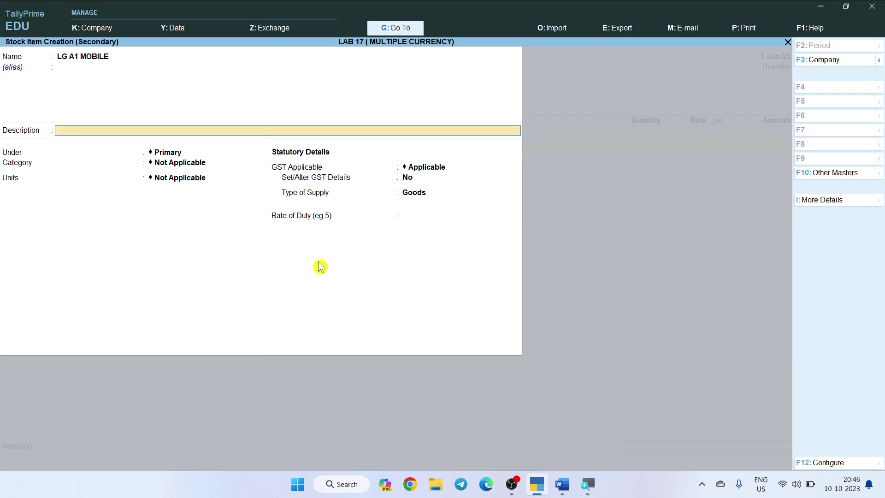
{"action": "key", "text": "Return"}
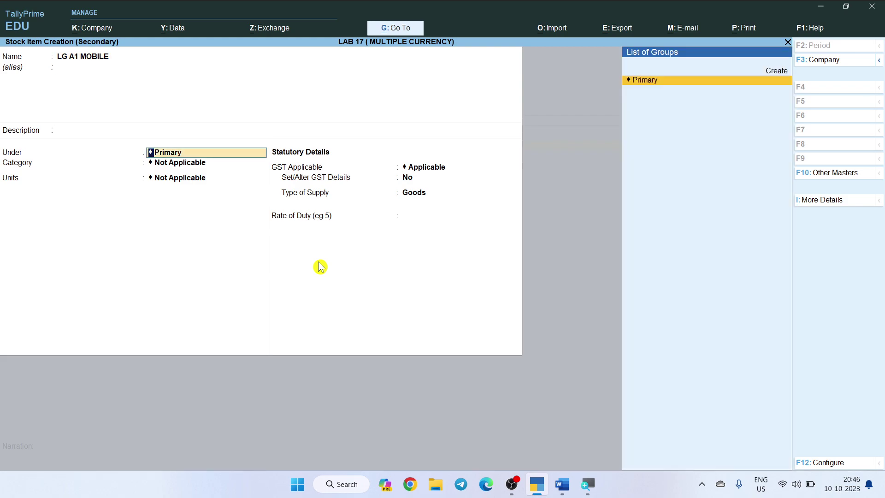
Create the stock group LG and assign LG A1 MOBILE to it.
{"action": "key", "text": "alt"}
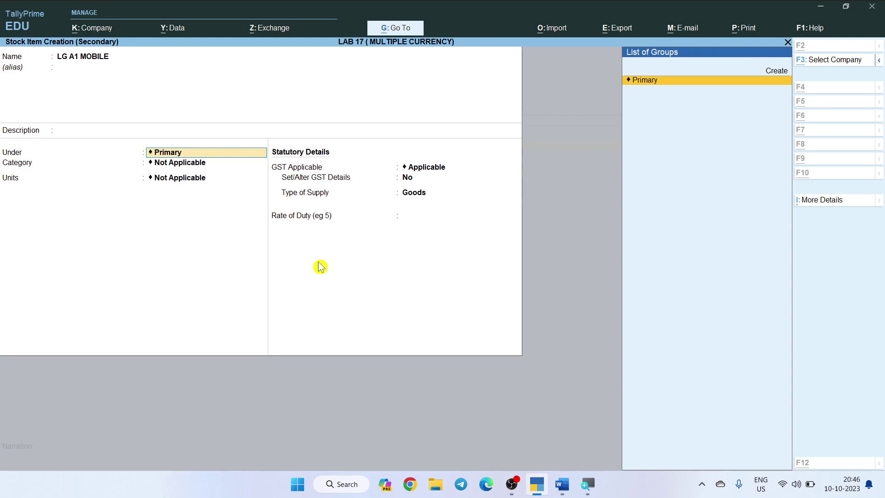
{"action": "key", "text": "alt+c"}
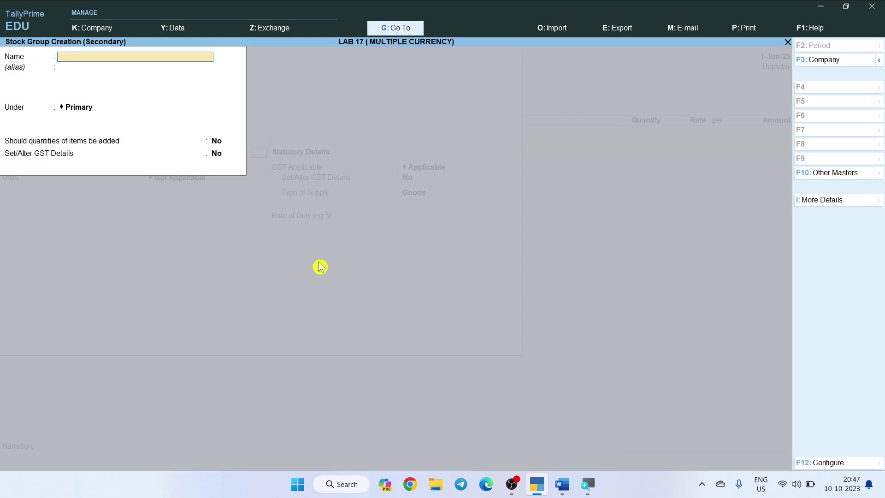
{"action": "type", "text": "LG"}
{"action": "key", "text": "ctrl+a"}
{"action": "key", "text": "Return"}
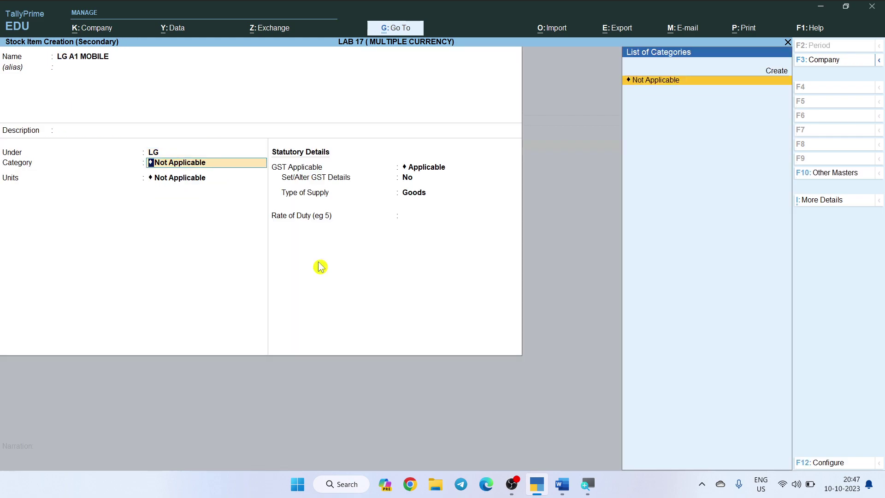
Create the stock category MOBILE and assign it to LG A1 MOBILE.
{"action": "key", "text": "alt+c"}
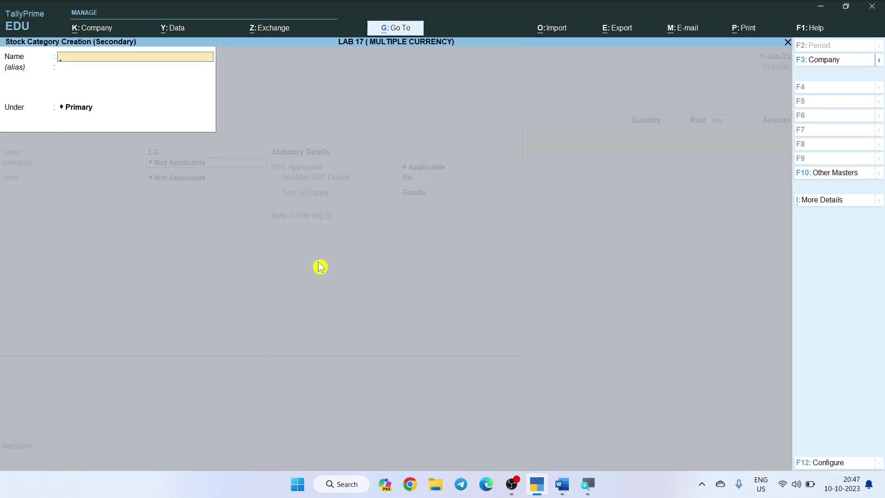
{"action": "type", "text": "MOBILE"}
{"action": "key", "text": "ctrl+a"}
{"action": "key", "text": "Return"}
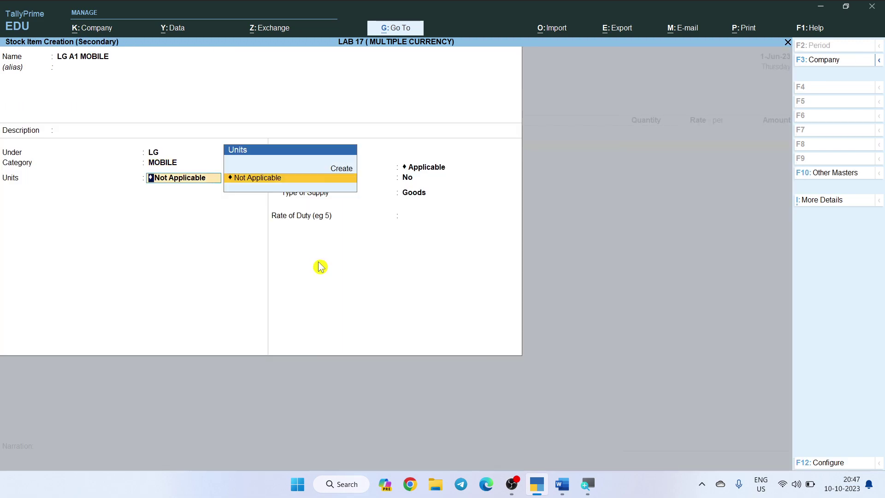
Create the unit PCS with formal name PIECES and UQC PCS-PIECES, and assign it to LG A1 MOBILE.
{"action": "key", "text": "alt+c"}
{"action": "type", "text": "PCS"}
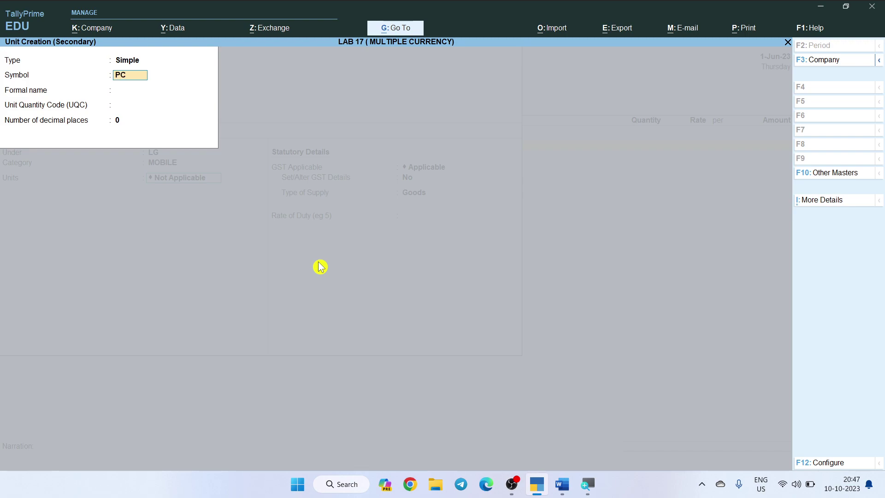
{"action": "key", "text": "ctrl"}
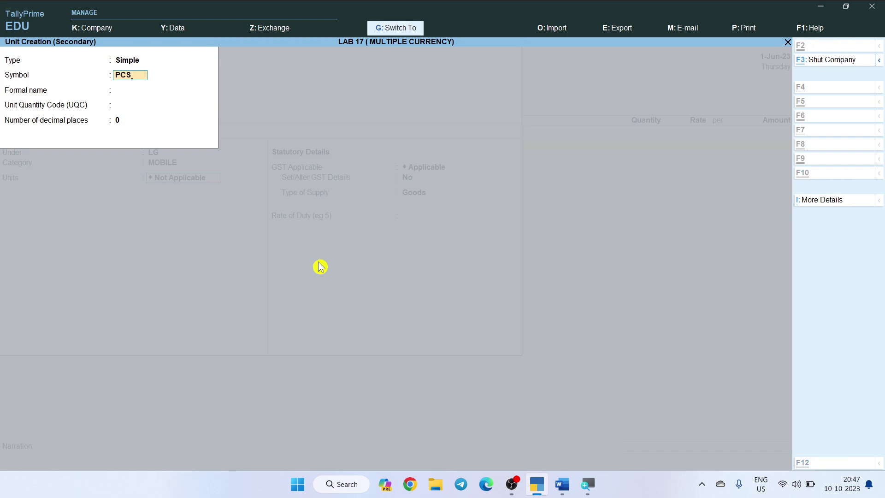
{"action": "key", "text": "Return"}
{"action": "type", "text": "PiECES"}
{"action": "key", "text": "Return"}
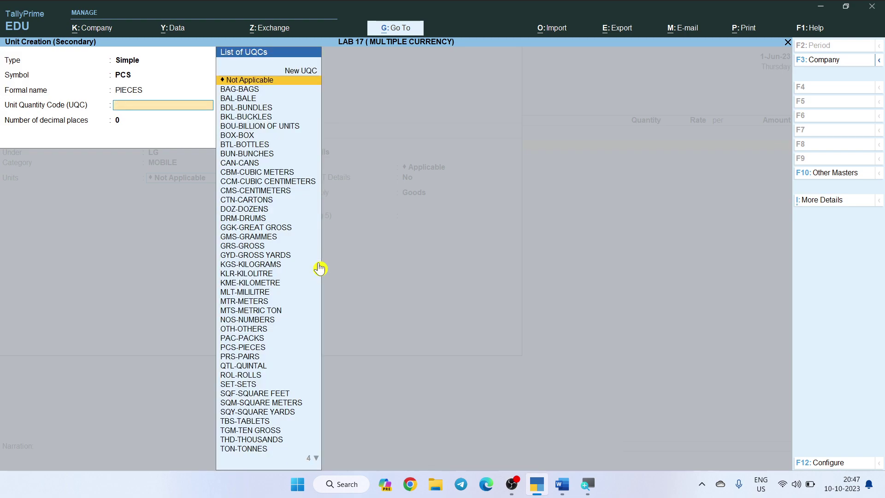
{"action": "type", "text": "PCS"}
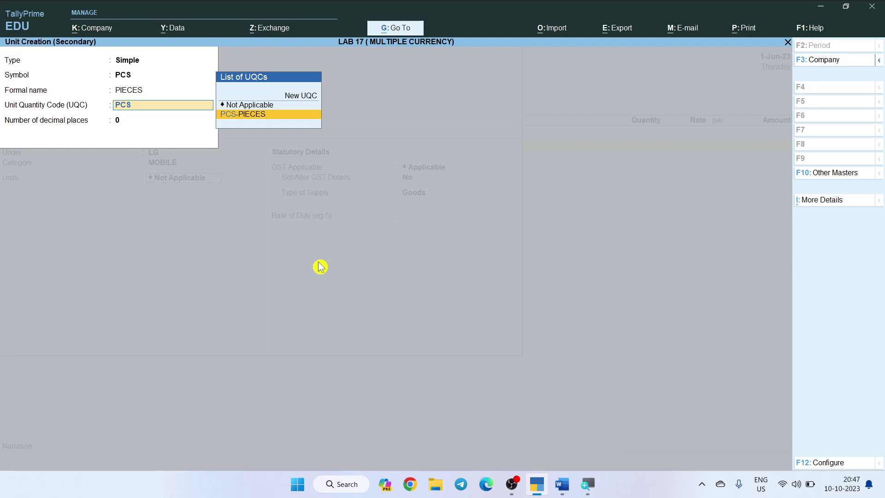
{"action": "key", "text": "Return"}
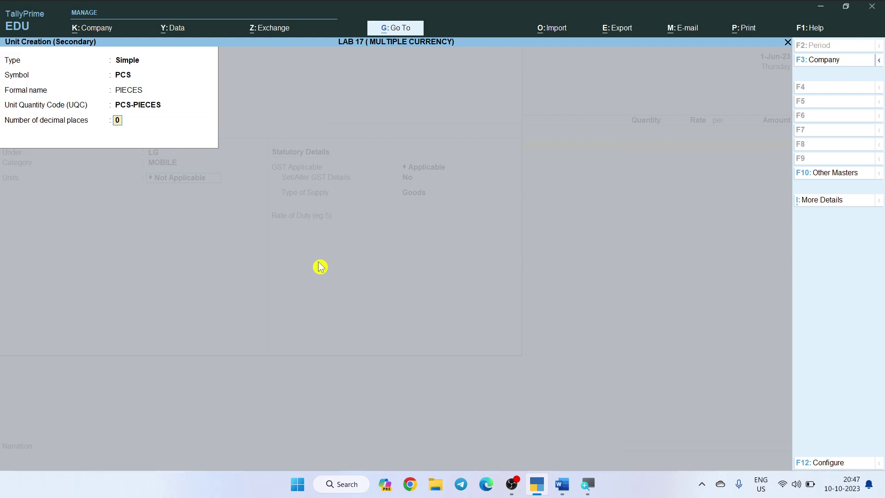
{"action": "key", "text": "ctrl+a"}
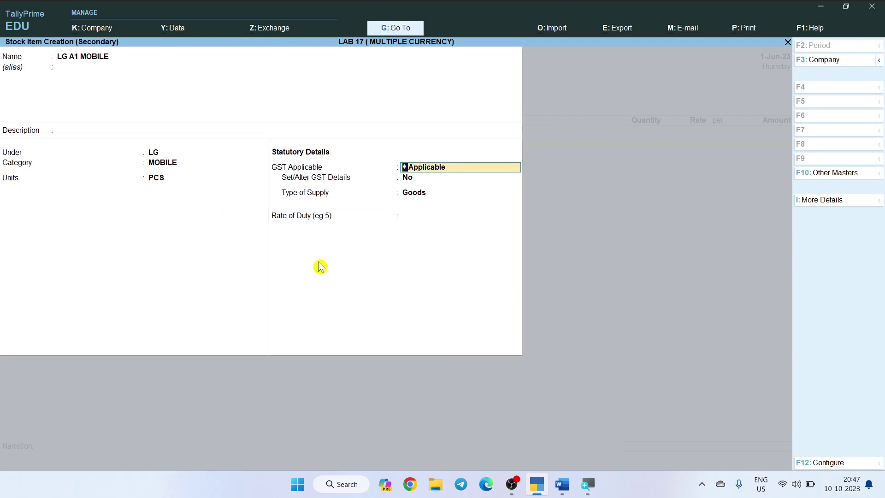
Set LG A1 MOBILE's GST details to Taxable with 12% integrated tax, and save the stock item with Goods as type of supply.
{"action": "key", "text": "Return"}
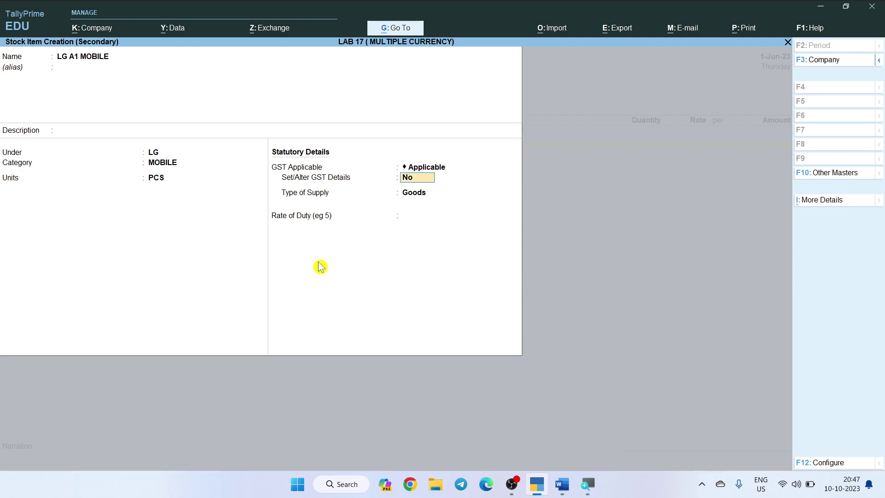
{"action": "type", "text": "Y"}
{"action": "key", "text": "Return"}
{"action": "key", "text": "Return"}
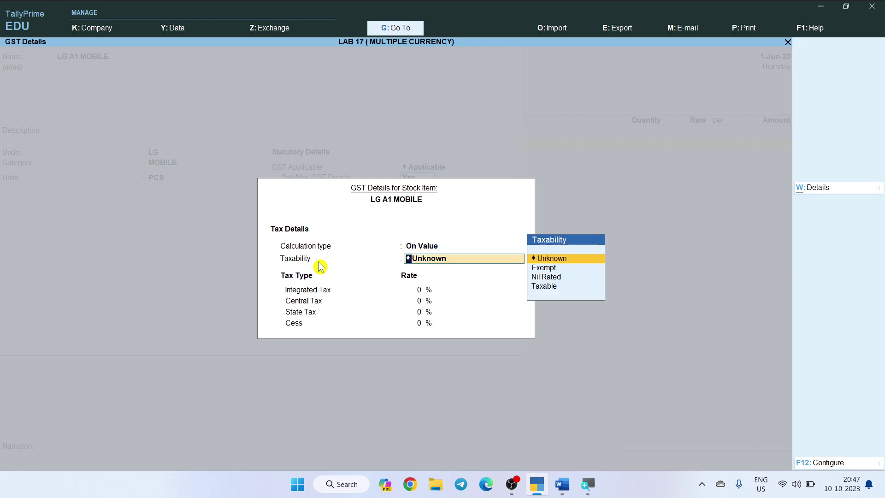
{"action": "type", "text": "T"}
{"action": "key", "text": "Return"}
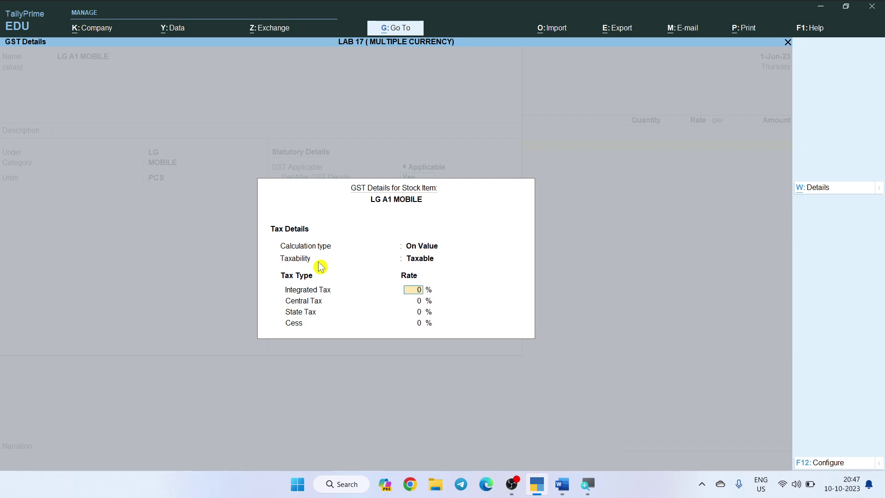
{"action": "type", "text": "12"}
{"action": "key", "text": "Return"}
{"action": "key", "text": "Return"}
{"action": "key", "text": "Return"}
{"action": "key", "text": "Return"}
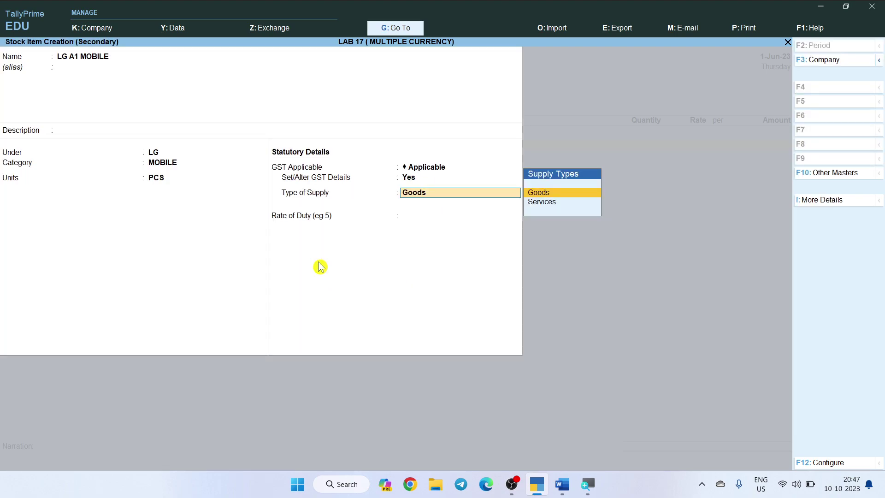
{"action": "key", "text": "Return"}
{"action": "key", "text": "ctrl"}
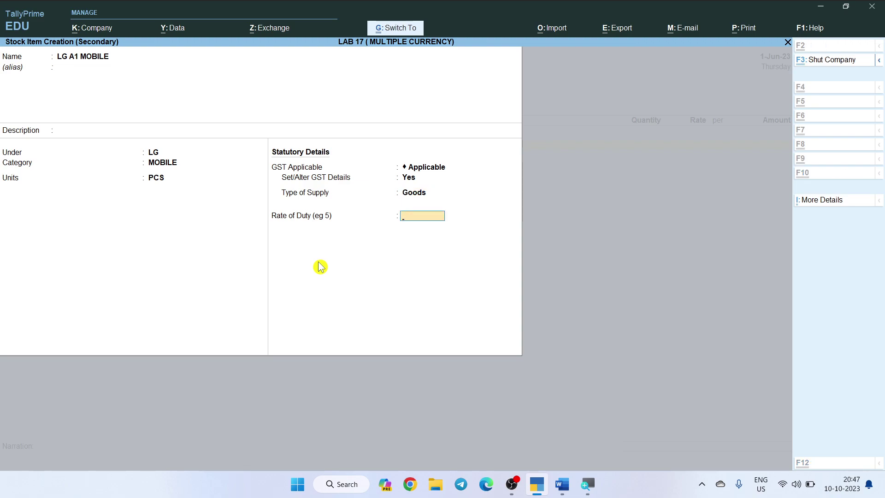
{"action": "key", "text": "ctrl+a"}
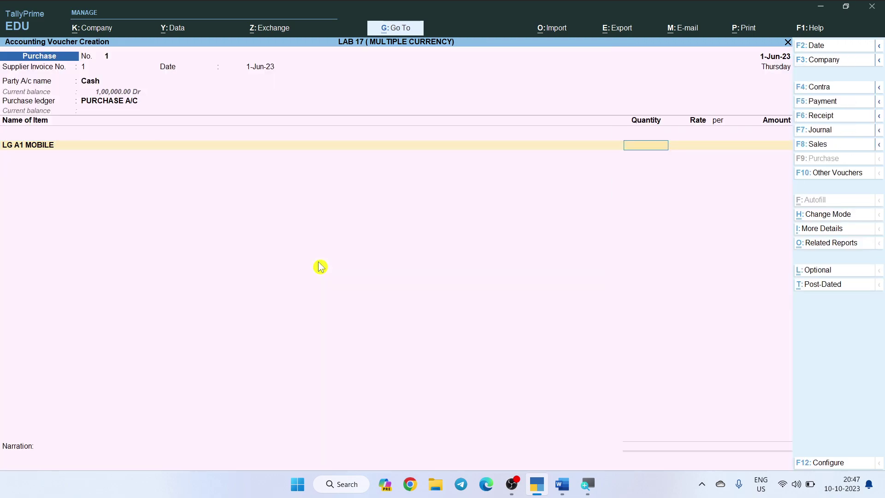
Check the purchase quantity and rate in the Word document, and enter 2 PCS at 20$ for LG A1 MOBILE in the TallyPrime voucher.
{"action": "key", "text": "alt"}
{"action": "key", "text": "alt+Tab"}
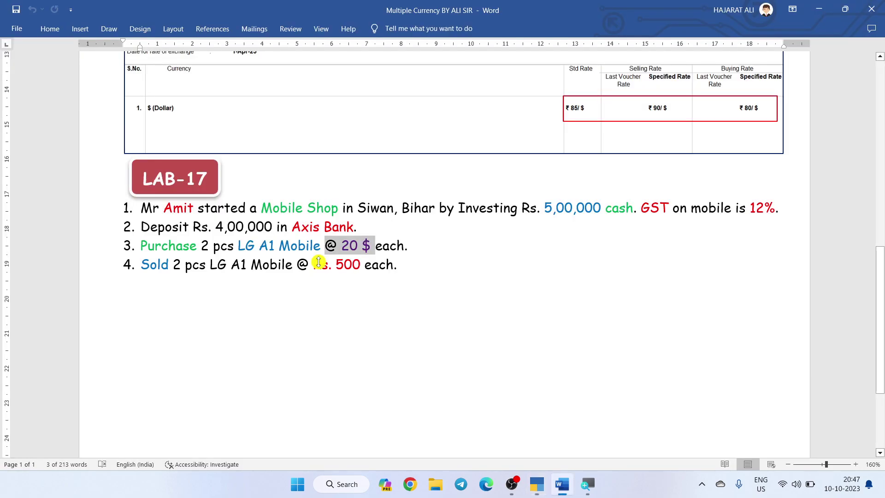
{"action": "left_click", "coordinate": [198, 252]}
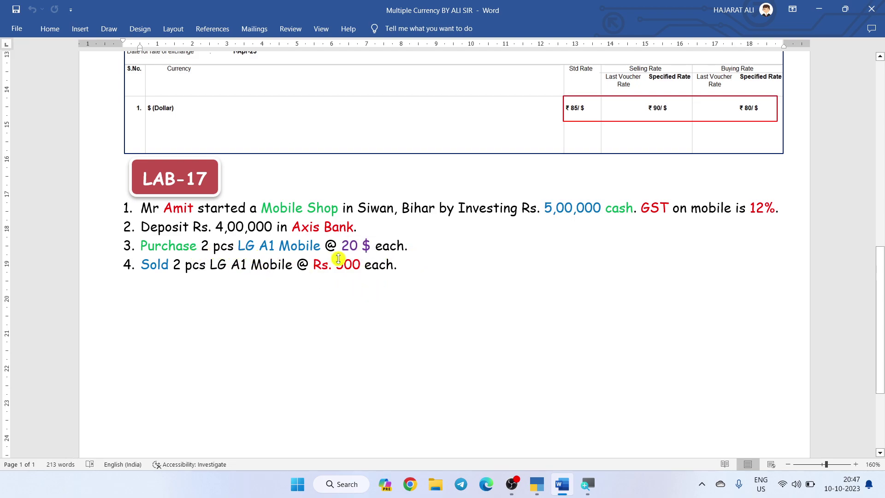
{"action": "key", "text": "alt+Tab"}
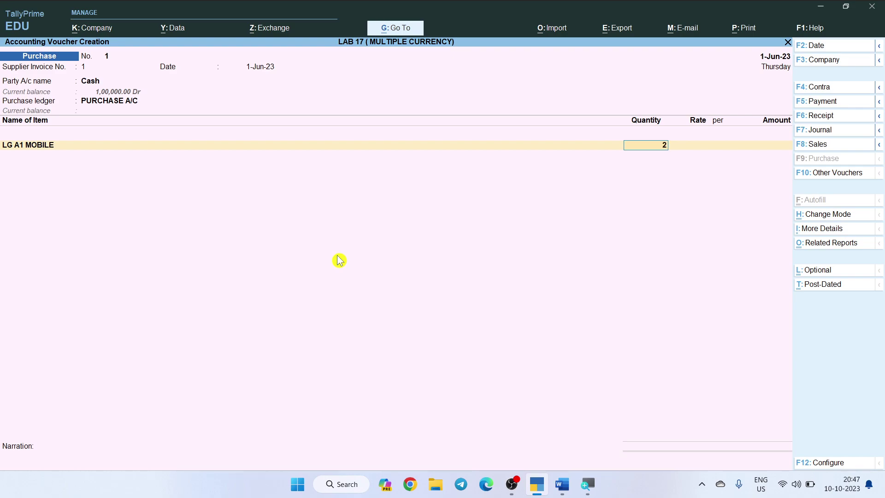
{"action": "key", "text": "Return"}
{"action": "type", "text": "20$"}
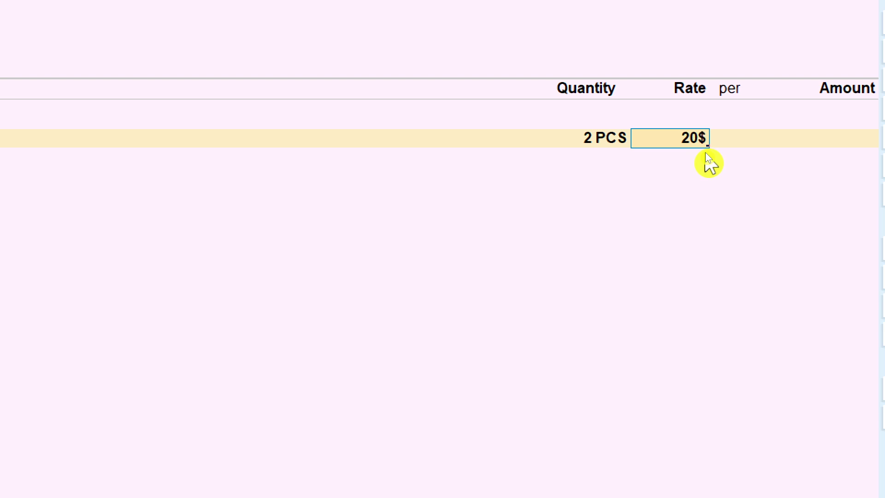
{"action": "key", "text": "Return"}
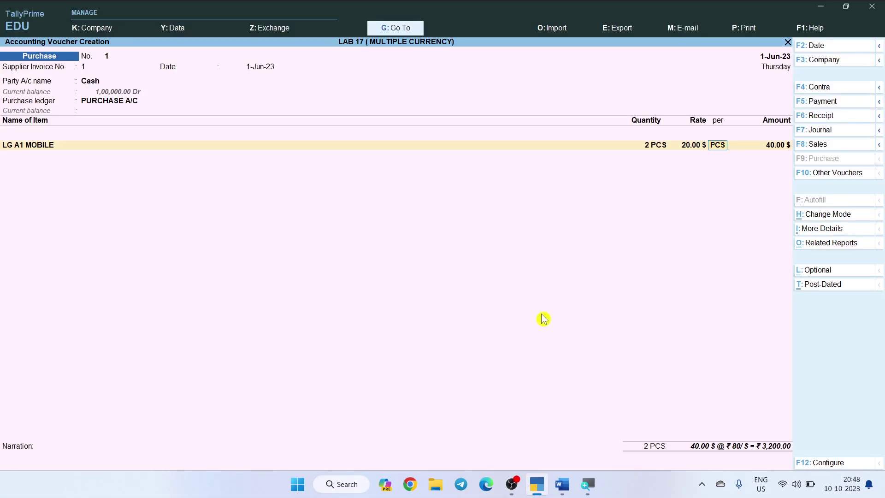
Accept the ₹ 80/$ exchange rate and the amount for the LG A1 MOBILE line, and finish the item list.
{"action": "key", "text": "Return"}
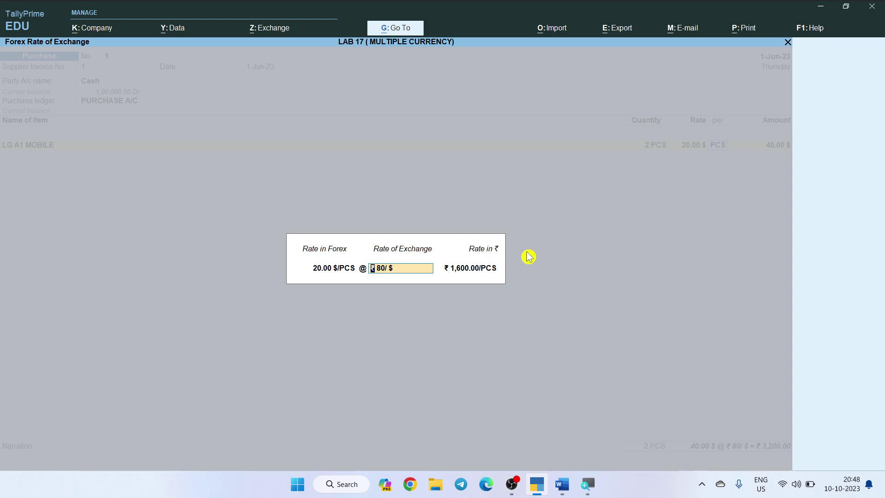
{"action": "key", "text": "Return"}
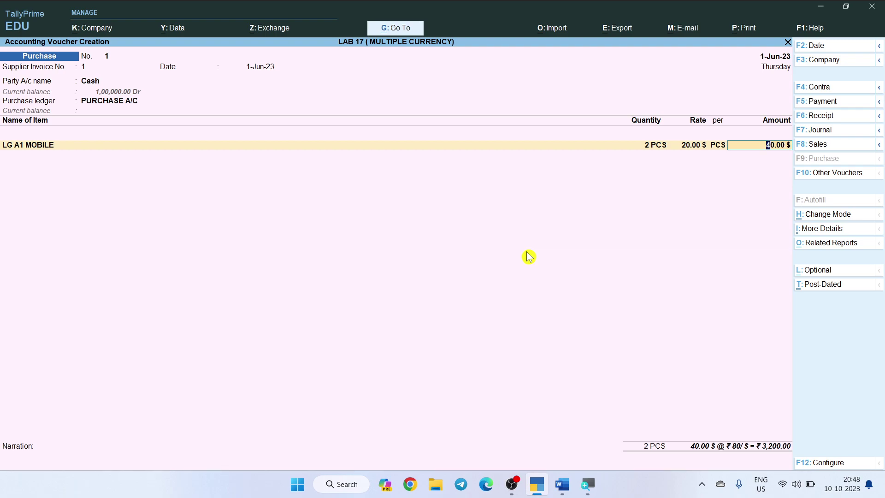
{"action": "key", "text": "Return"}
{"action": "key", "text": "Return"}
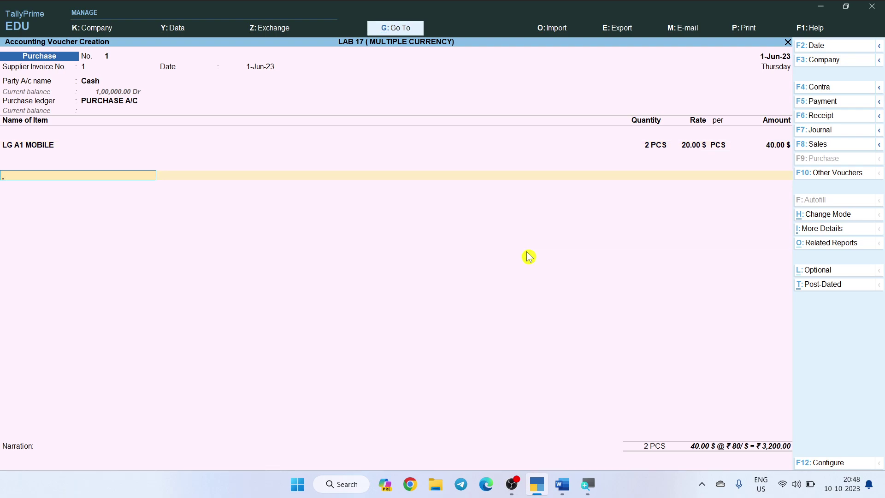
Create the ledger CGST under Duties & Taxes with duty type GST, tax type Central Tax and 6% calculation, and add it to the voucher.
{"action": "key", "text": "alt+c"}
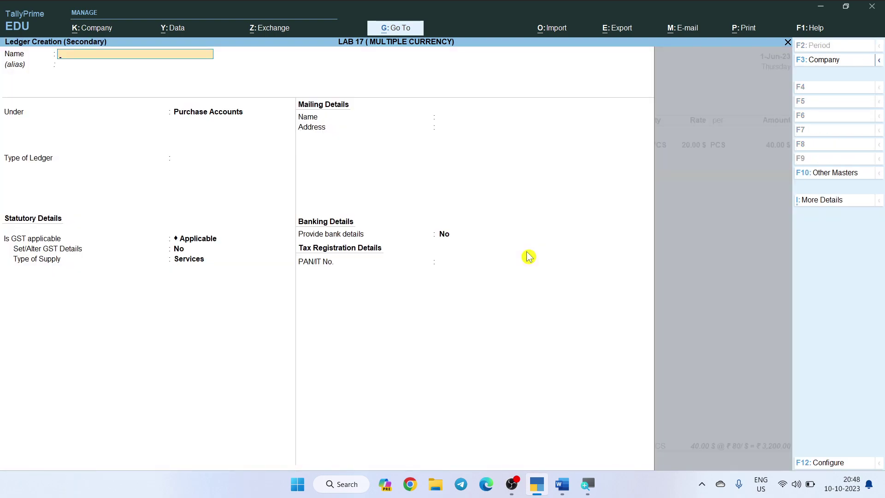
{"action": "type", "text": "CGST"}
{"action": "key", "text": "Return"}
{"action": "key", "text": "Return"}
{"action": "type", "text": "DU"}
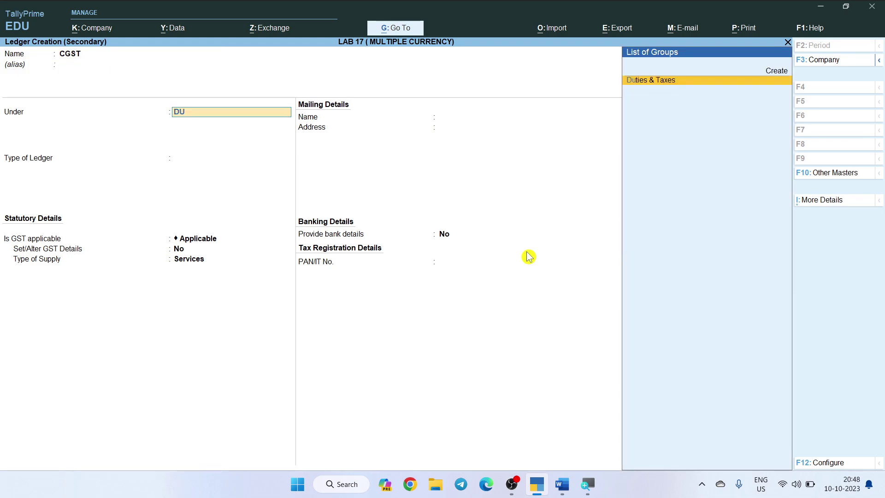
{"action": "key", "text": "Return"}
{"action": "key", "text": "Up"}
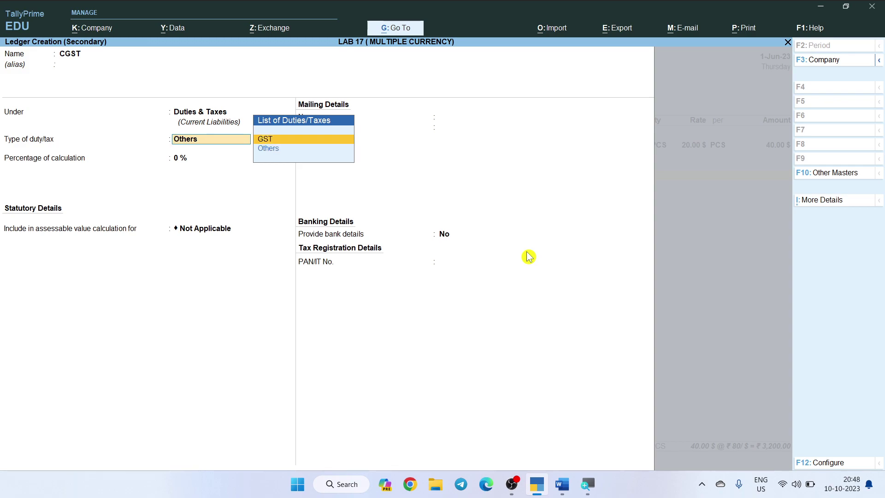
{"action": "key", "text": "Return"}
{"action": "key", "text": "Return"}
{"action": "type", "text": "6"}
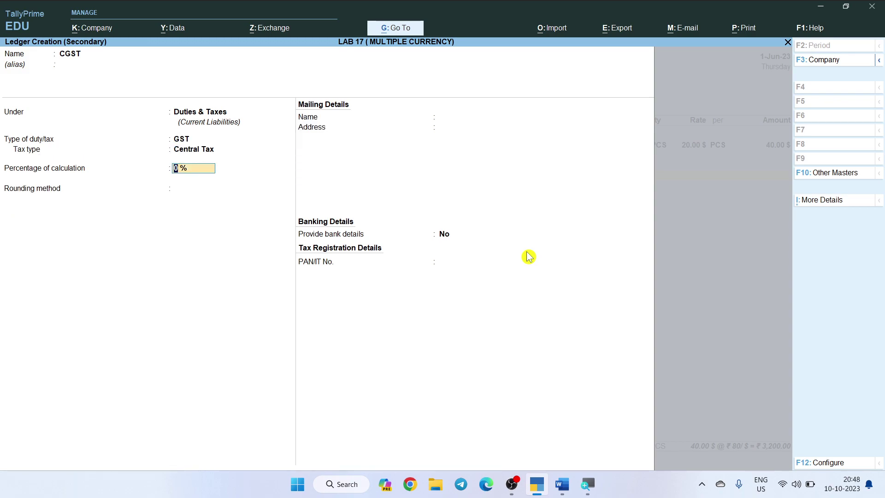
{"action": "key", "text": "ctrl+a"}
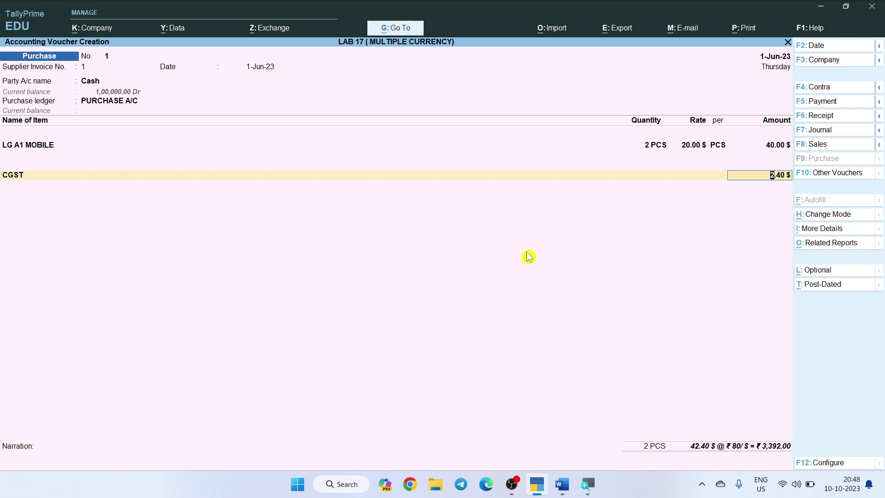
Accept the CGST line's forex amount at the ₹ 80/$ exchange rate.
{"action": "key", "text": "Return"}
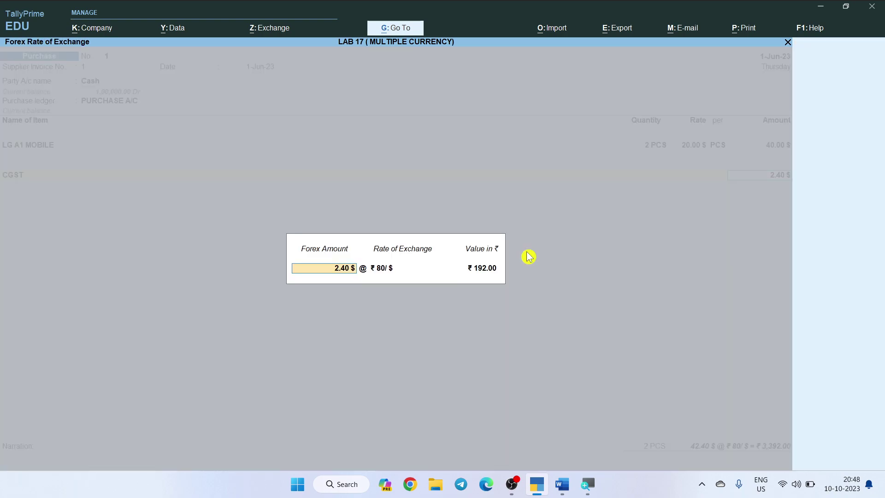
{"action": "key", "text": "Return"}
{"action": "key", "text": "Return"}
{"action": "key", "text": "Return"}
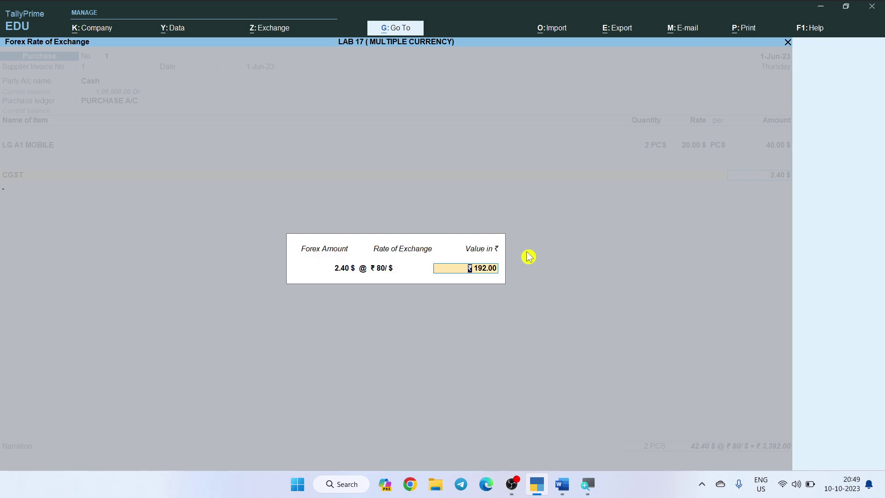
Create the ledger SGST under Duties & Taxes with duty type GST and tax type State Tax, and add it to the voucher.
{"action": "key", "text": "alt+c"}
{"action": "type", "text": "SG"}
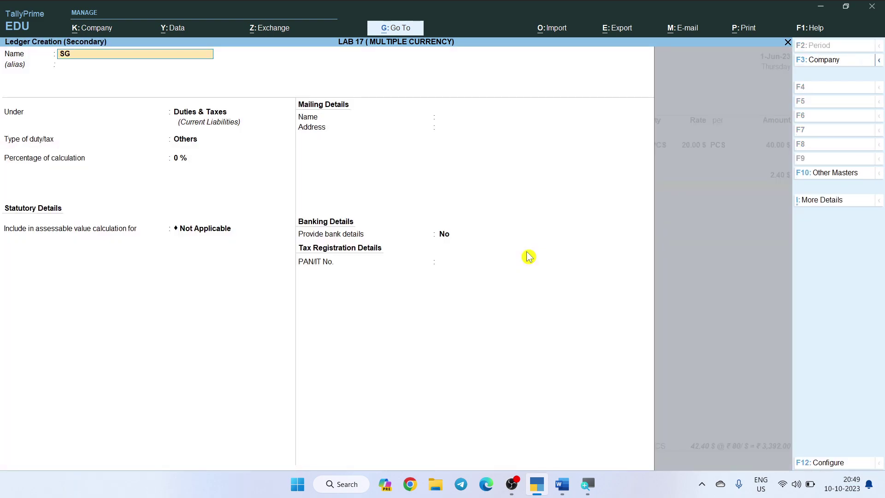
{"action": "key", "text": "Return"}
{"action": "key", "text": "Return"}
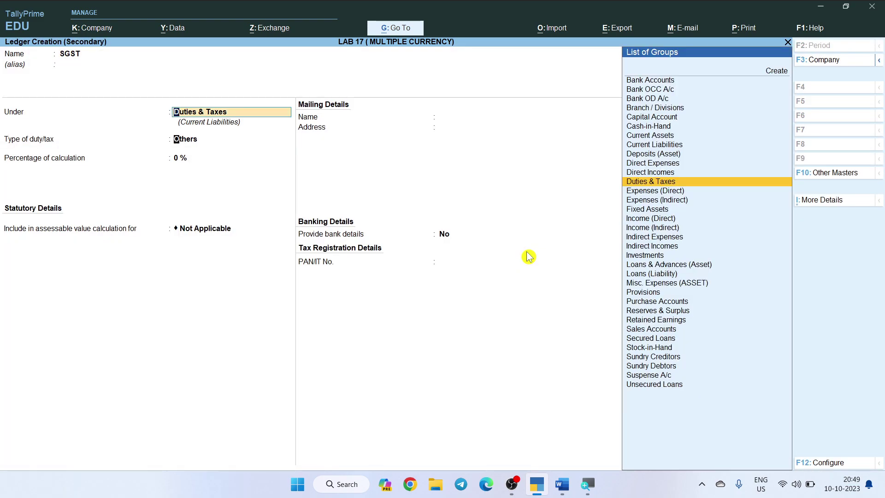
{"action": "key", "text": "Return"}
{"action": "key", "text": "Up"}
{"action": "key", "text": "Return"}
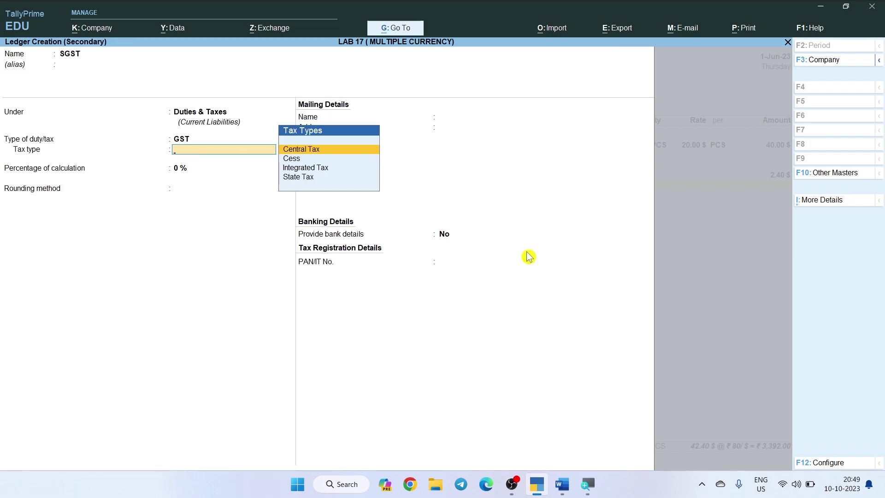
{"action": "key", "text": "Down"}
{"action": "key", "text": "Down"}
{"action": "key", "text": "Down"}
{"action": "key", "text": "Return"}
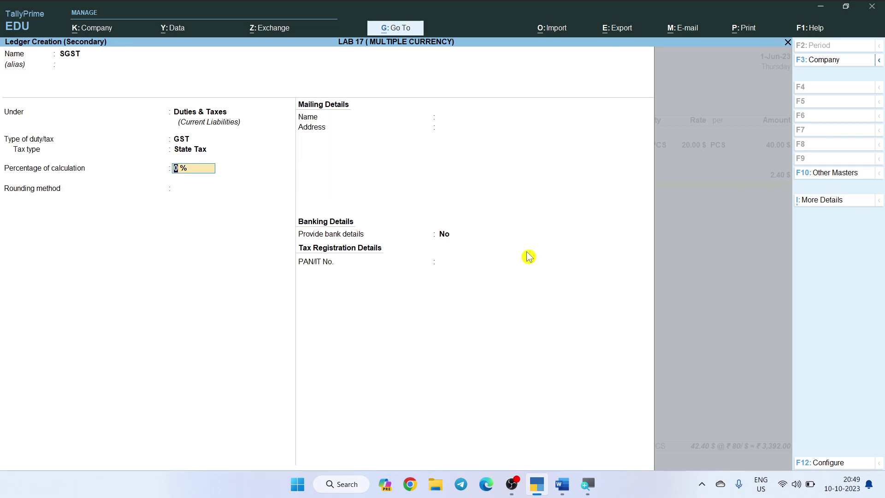
{"action": "key", "text": "ctrl+a"}
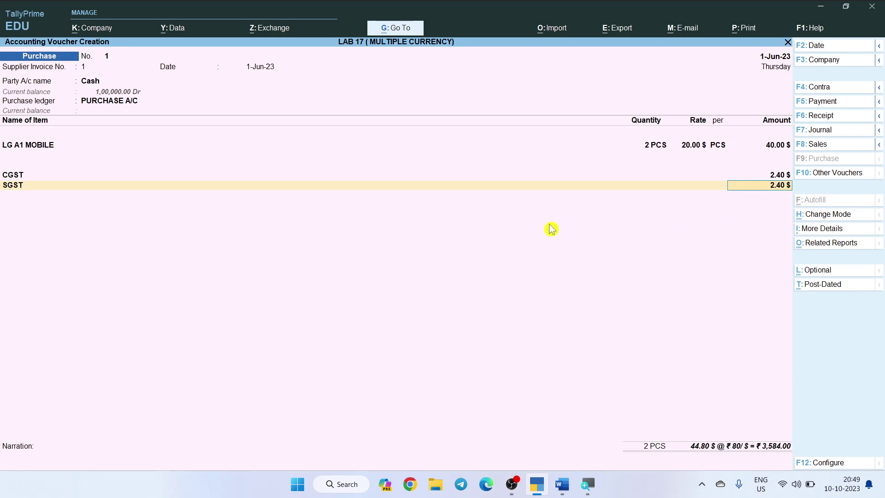
Save the purchase voucher and switch to the Word document to read the sale transaction.
{"action": "key", "text": "ctrl"}
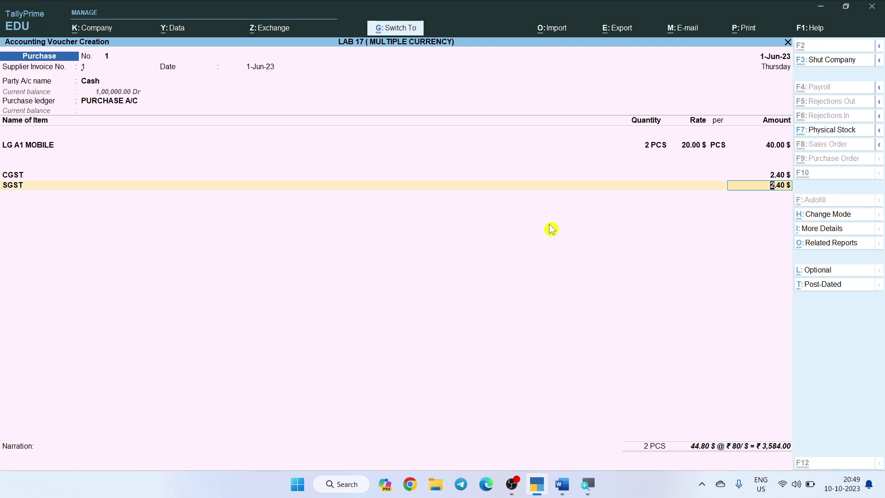
{"action": "key", "text": "ctrl+a"}
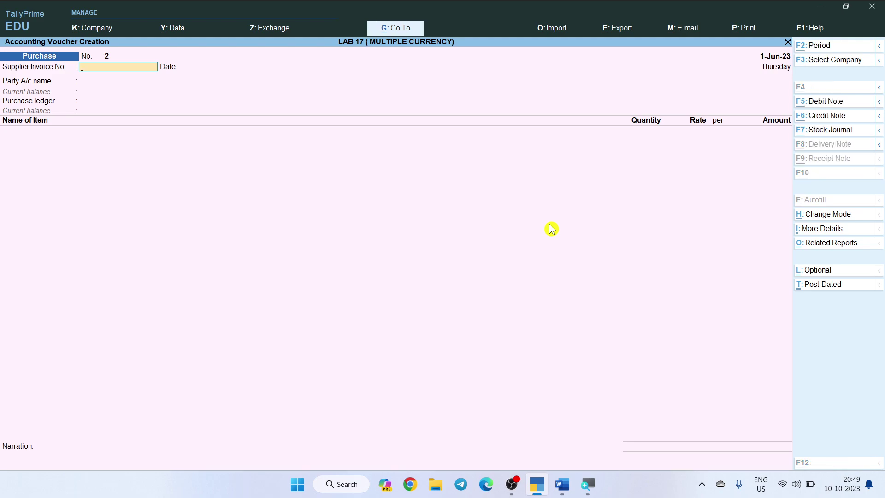
{"action": "key", "text": "alt+Tab"}
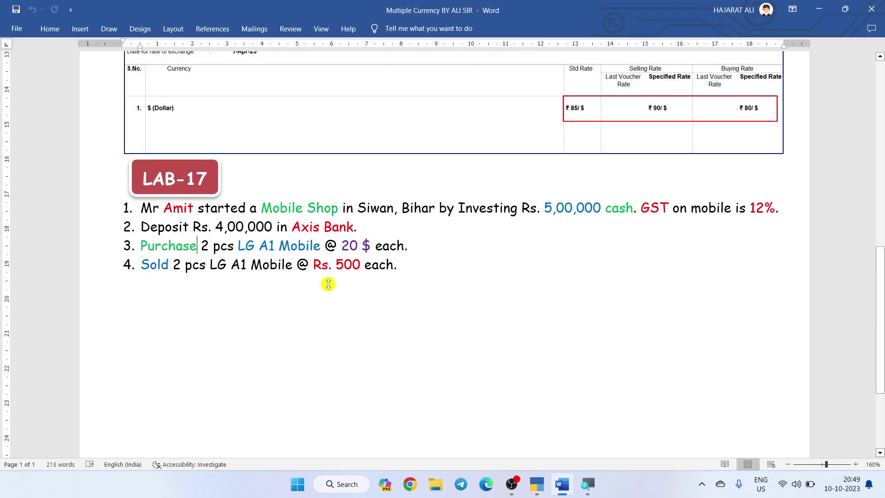
Check the selling price per LG A1 Mobile in the fourth LAB-17 transaction.
{"action": "left_click_drag", "start_coordinate": [360, 268], "coordinate": [317, 278]}
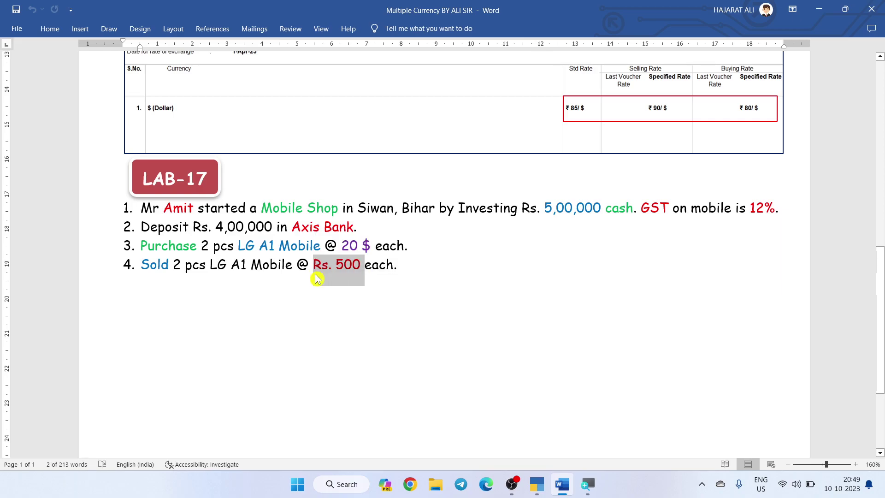
{"action": "right_click", "coordinate": [316, 280]}
{"action": "key", "text": "Escape"}
{"action": "left_click", "coordinate": [259, 295]}
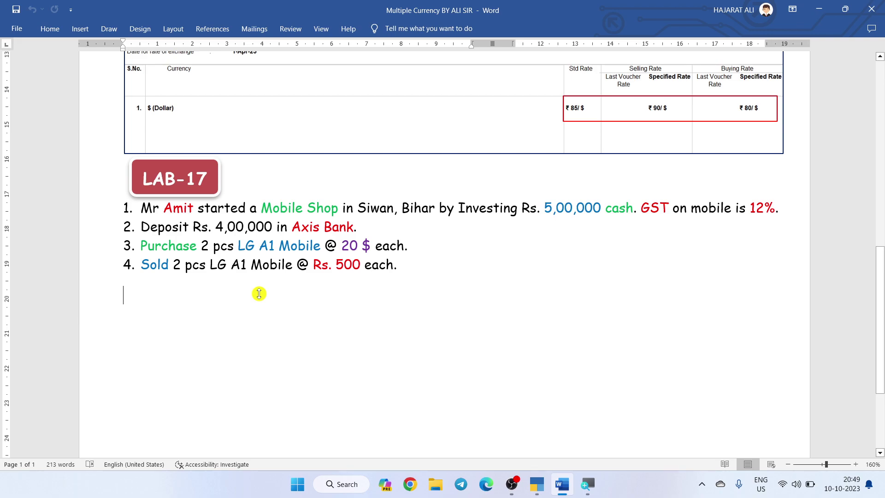
Switch to TallyPrime and start a sales voucher with Cash as the party account.
{"action": "key", "text": "alt"}
{"action": "key", "text": "alt+Tab"}
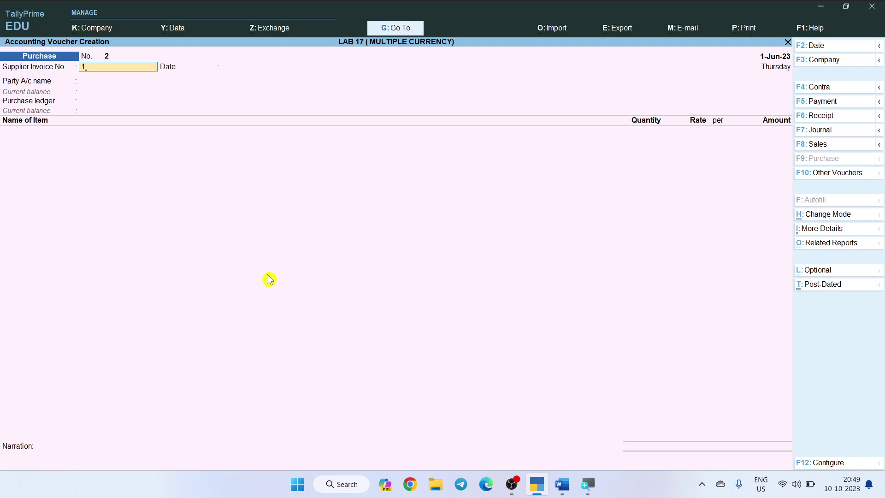
{"action": "key", "text": "Return"}
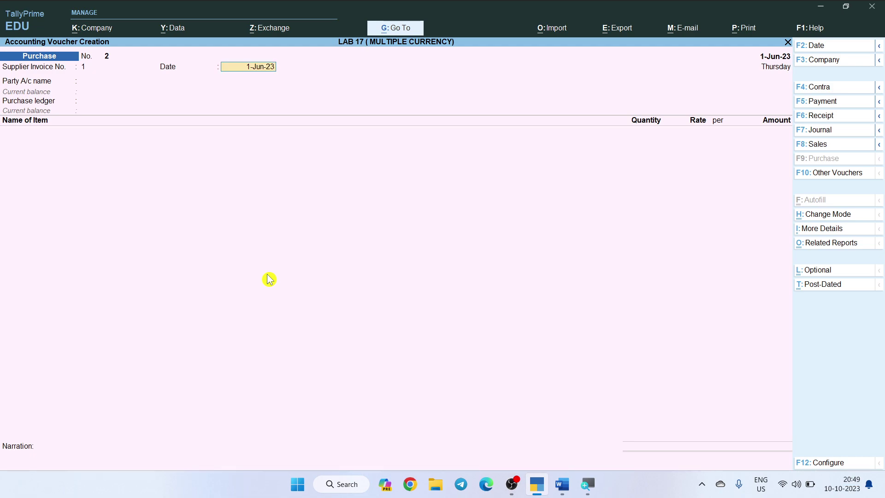
{"action": "key", "text": "F8"}
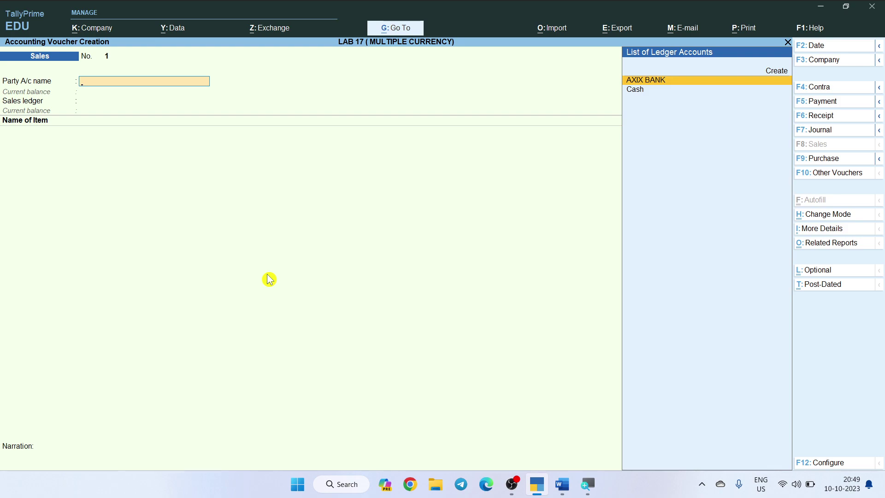
{"action": "type", "text": "CASH"}
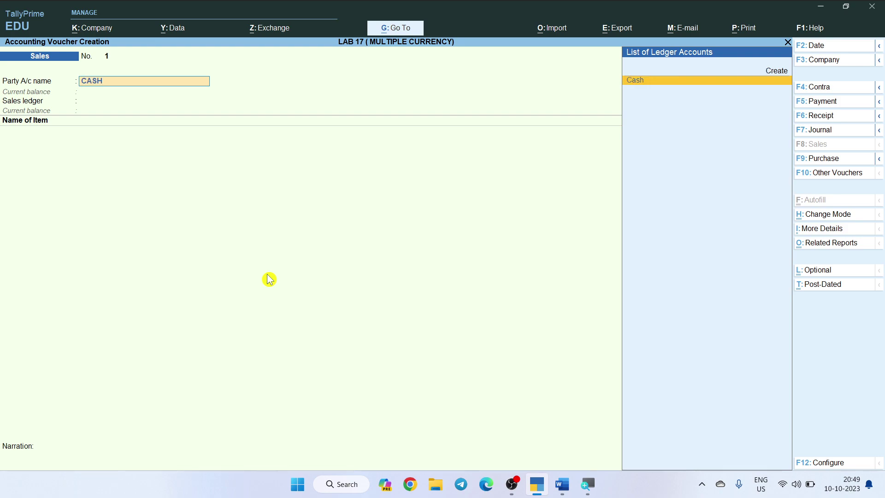
{"action": "key", "text": "Return"}
Leave the dispatch details blank and set the GST registration type to Regular in the Cash party details.
{"action": "key", "text": "Return"}
{"action": "key", "text": "Return"}
{"action": "key", "text": "Return"}
{"action": "key", "text": "Return"}
{"action": "key", "text": "Return"}
{"action": "key", "text": "Return"}
{"action": "key", "text": "Return"}
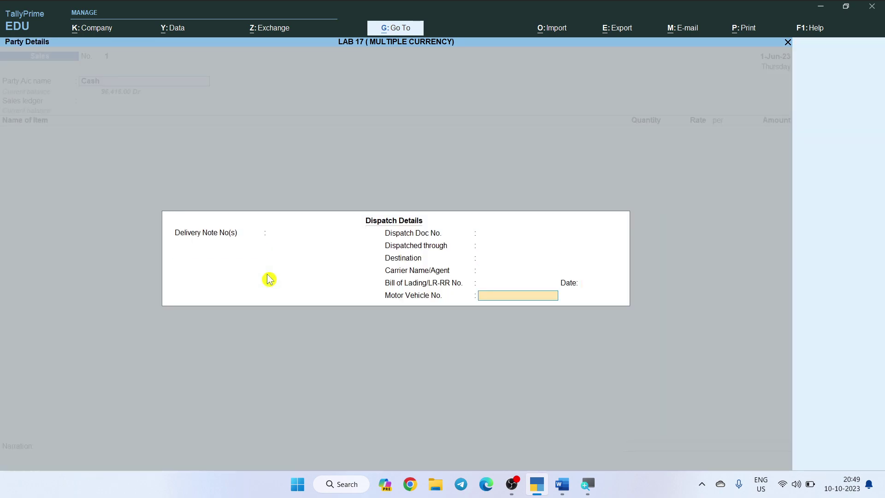
{"action": "key", "text": "Return"}
{"action": "key", "text": "Return"}
{"action": "key", "text": "Return"}
{"action": "key", "text": "Return"}
{"action": "key", "text": "Return"}
{"action": "key", "text": "Return"}
{"action": "key", "text": "Return"}
{"action": "key", "text": "BackSpace"}
{"action": "type", "text": "re"}
{"action": "key", "text": "Return"}
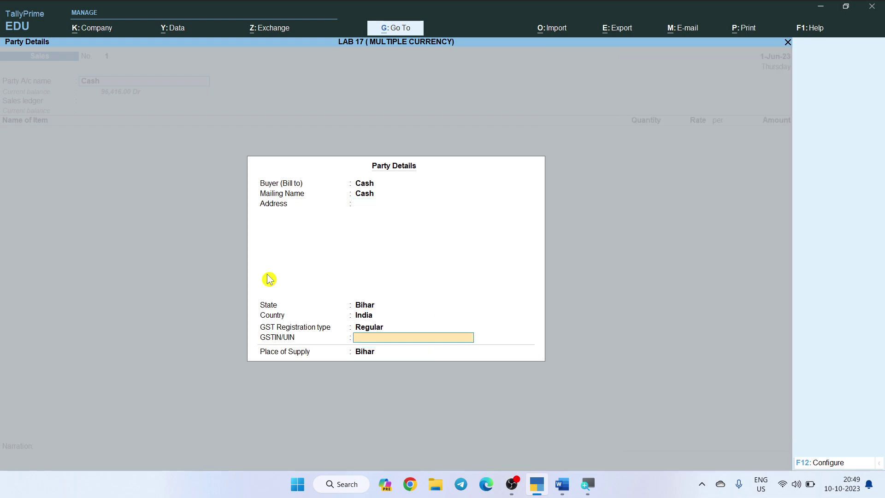
{"action": "key", "text": "Return"}
{"action": "key", "text": "Return"}
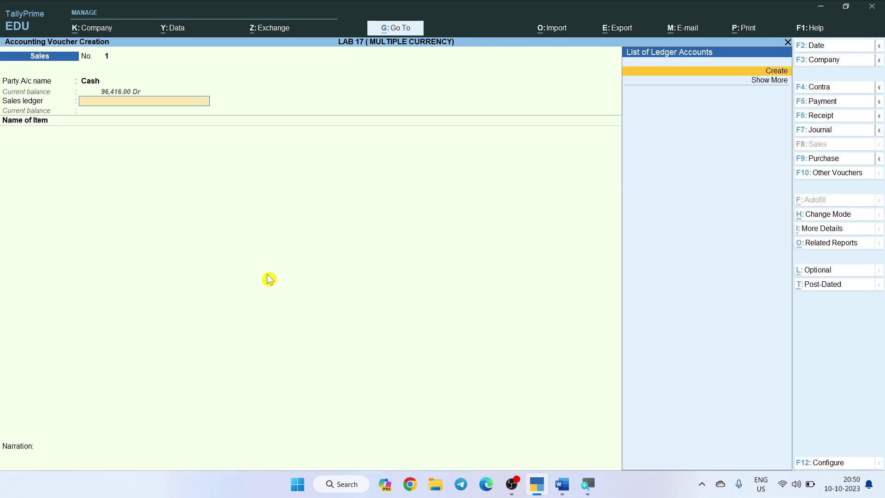
Create the sales ledger SALES A/C under Sales Accounts with GST applicable and type of supply Goods.
{"action": "key", "text": "alt+c"}
{"action": "type", "text": "SALES A/C"}
{"action": "key", "text": "Return"}
{"action": "type", "text": "SA"}
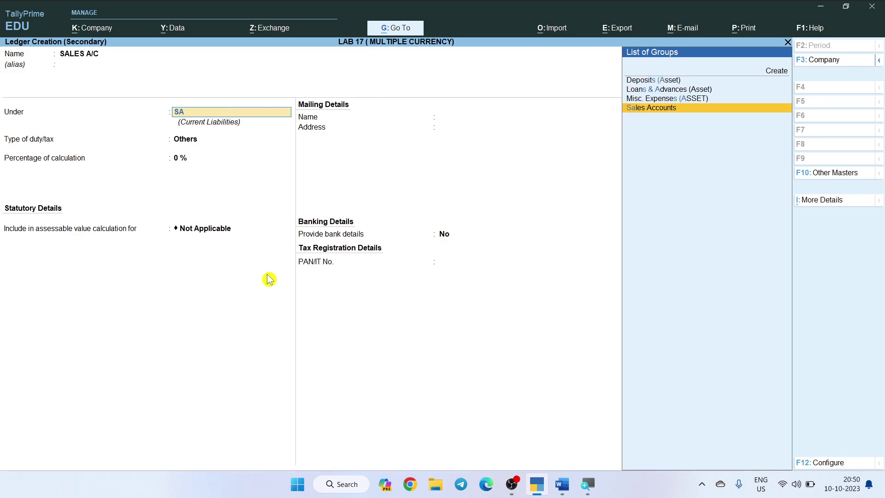
{"action": "type", "text": "LES"}
{"action": "key", "text": "Return"}
{"action": "key", "text": "Return"}
{"action": "key", "text": "Return"}
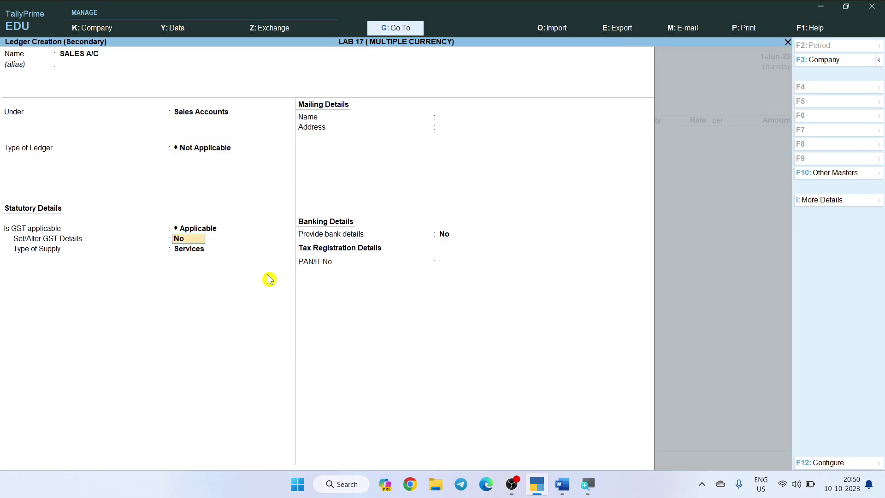
{"action": "key", "text": "Return"}
{"action": "type", "text": "Goods"}
{"action": "key", "text": "Return"}
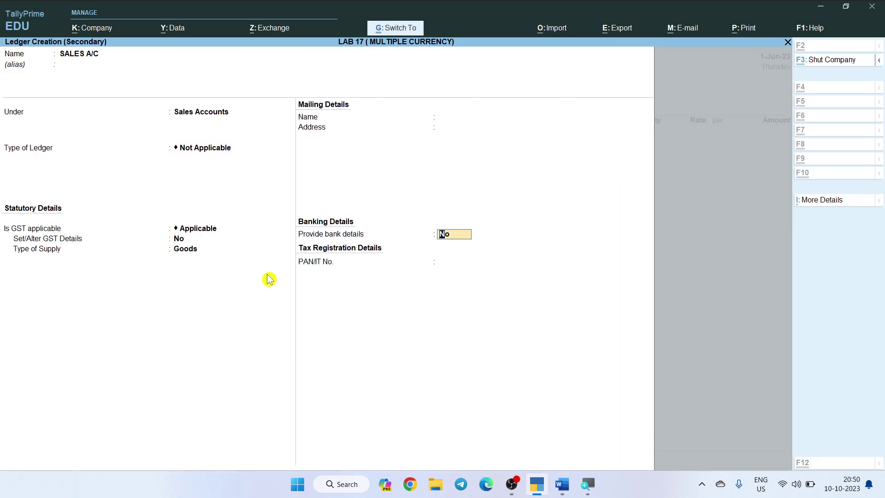
{"action": "key", "text": "ctrl+a"}
Set the tax classification of the sales ledger to Sales Taxable.
{"action": "type", "text": "SALES"}
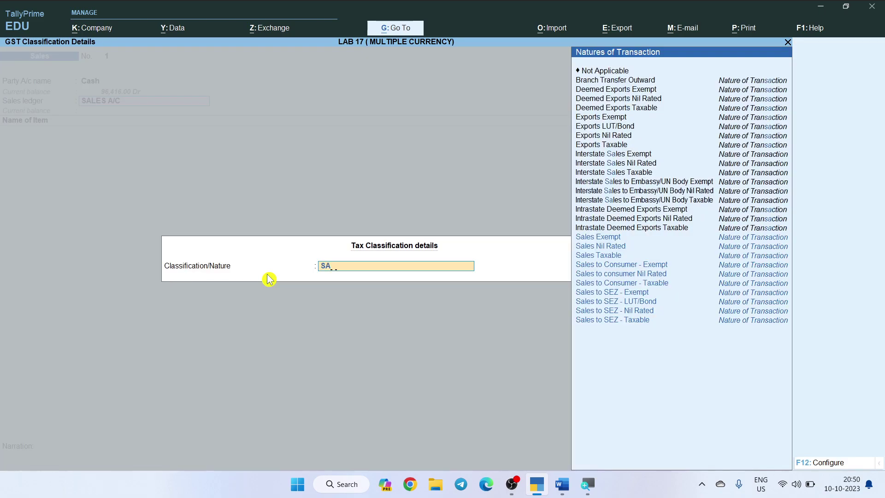
{"action": "key", "text": "Down"}
{"action": "key", "text": "Down"}
{"action": "key", "text": "Down"}
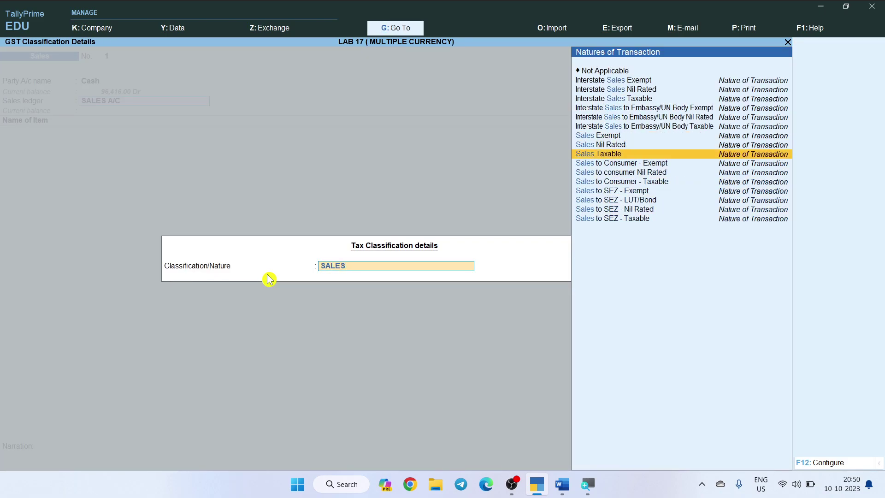
{"action": "key", "text": "Return"}
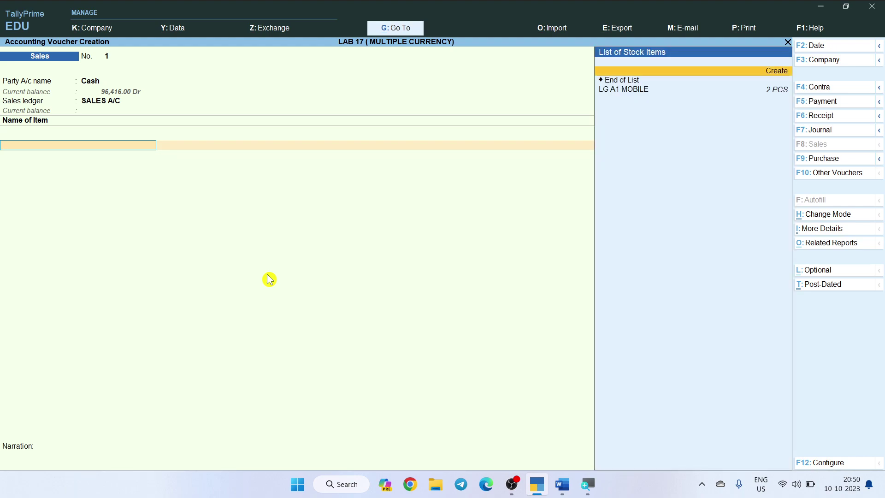
Add the item LG A1 MOBILE to the sales voucher with a quantity of 2 PCS at a rate of 500.
{"action": "key", "text": "Return"}
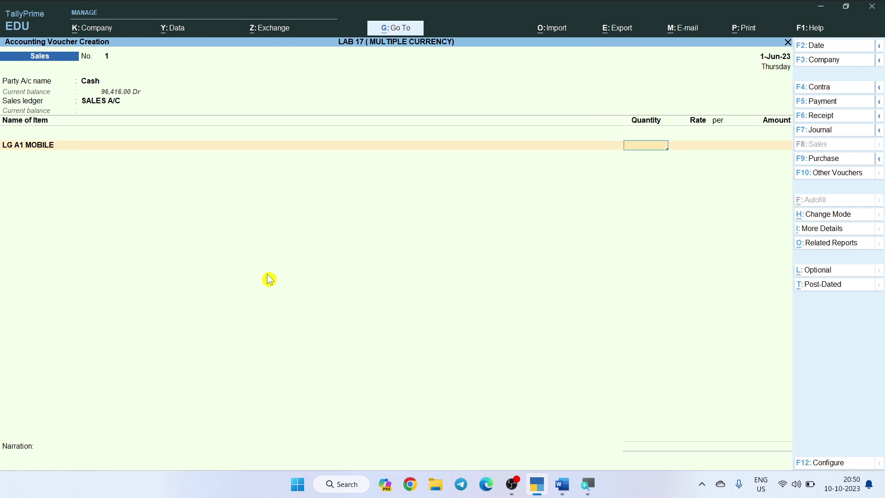
{"action": "key", "text": "alt+Tab"}
{"action": "scroll", "coordinate": [239, 251], "scroll_direction": "down", "scroll_amount": 1}
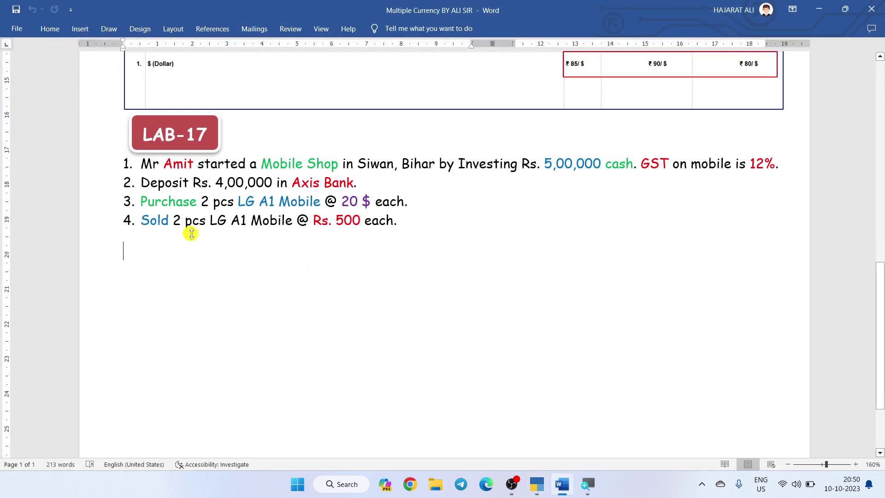
{"action": "key", "text": "alt+Tab"}
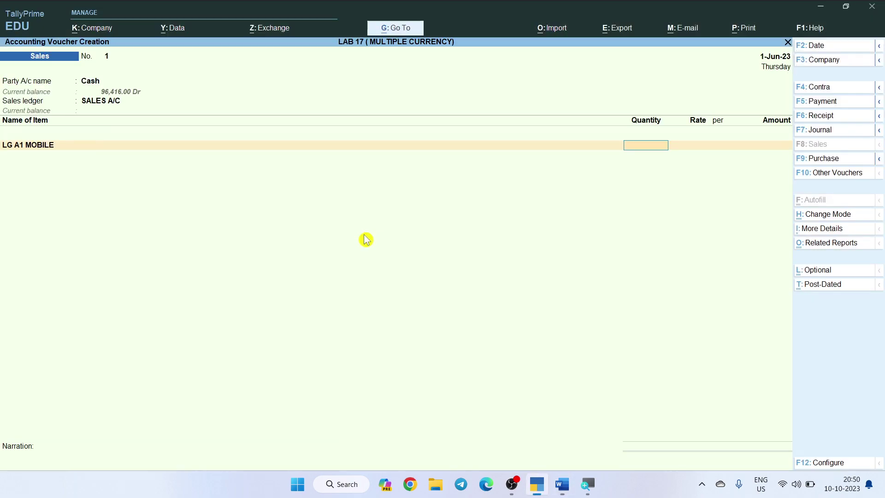
{"action": "key", "text": "Return"}
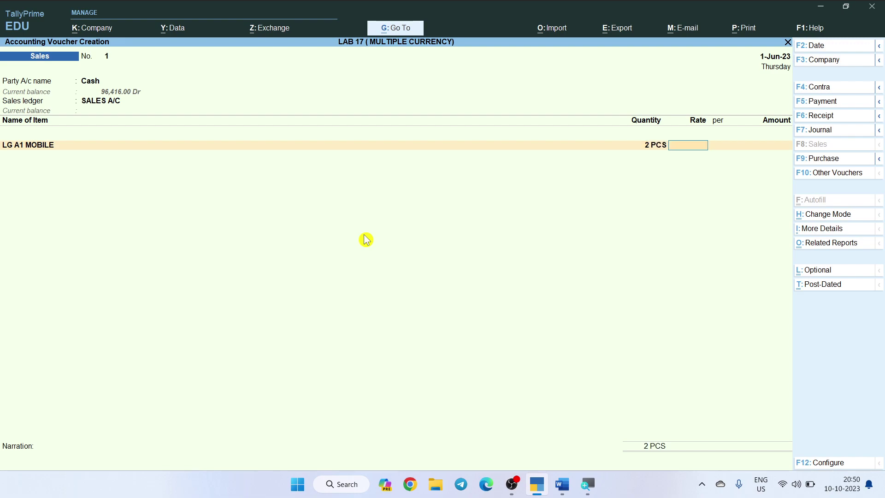
{"action": "type", "text": "500"}
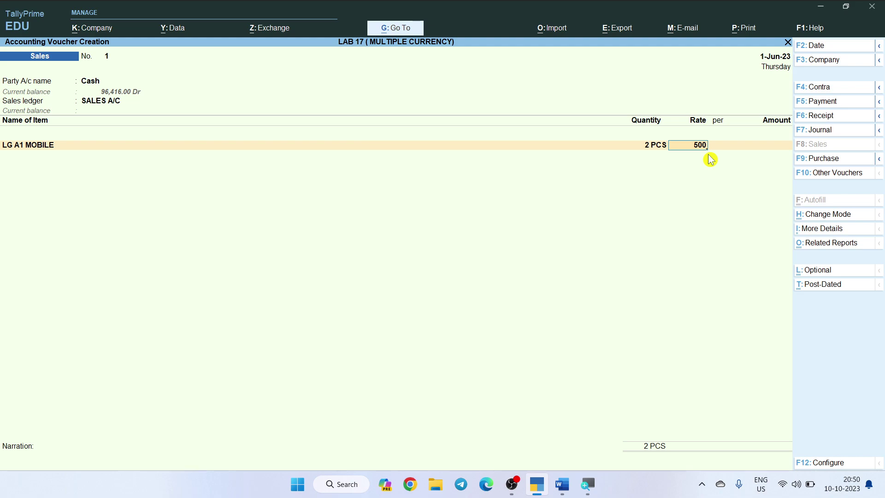
{"action": "key", "text": "Return"}
{"action": "key", "text": "Return"}
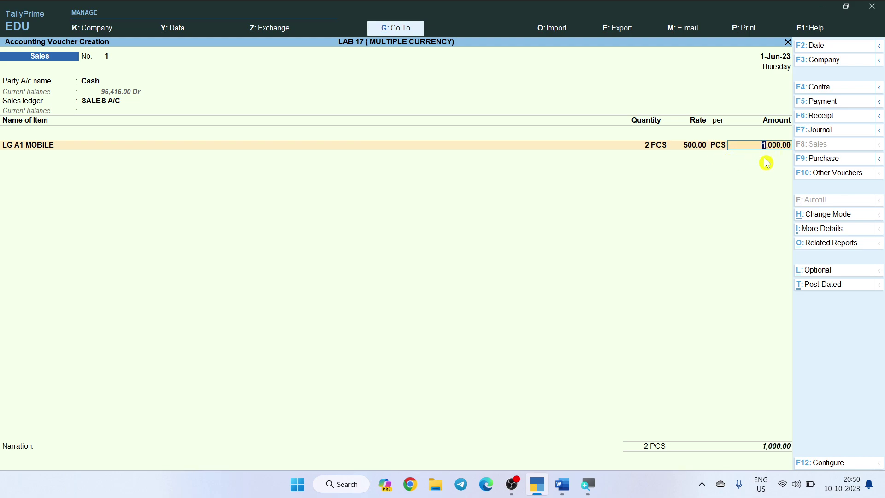
{"action": "key", "text": "Return"}
{"action": "key", "text": "Return"}
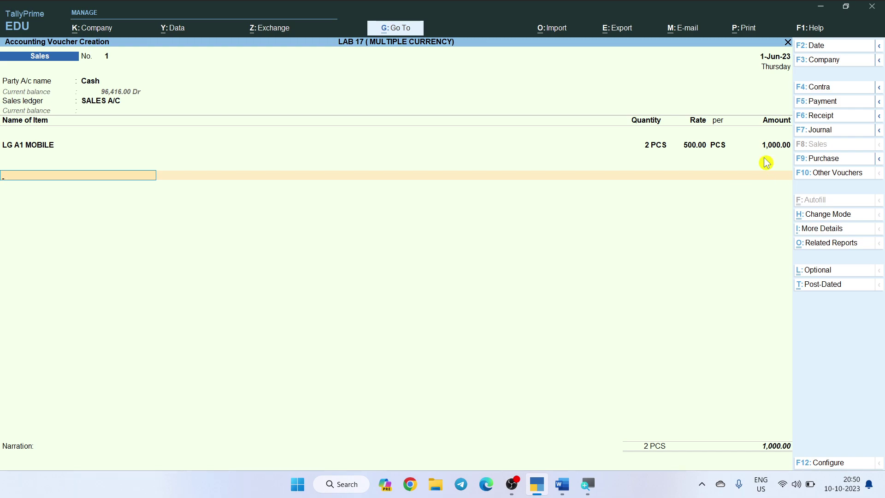
Add the CGST and SGST ledgers to the sales voucher and save it.
{"action": "type", "text": "CGST"}
{"action": "key", "text": "Return"}
{"action": "key", "text": "Return"}
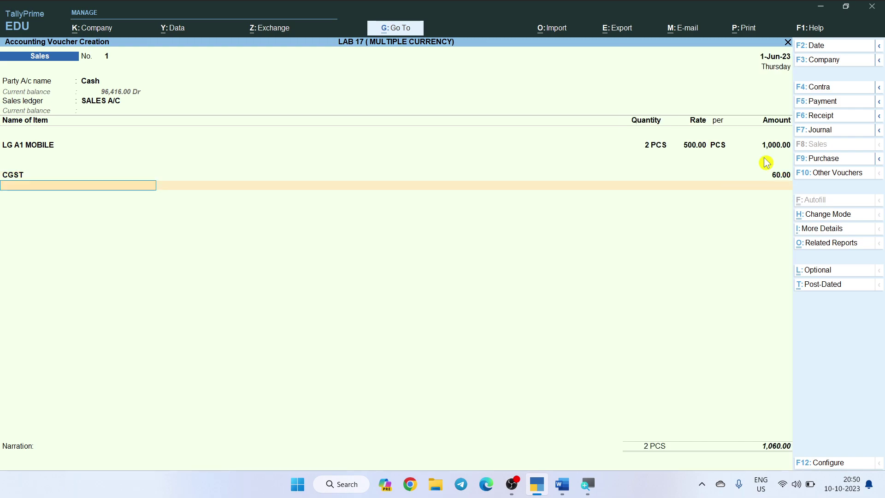
{"action": "type", "text": "SGST"}
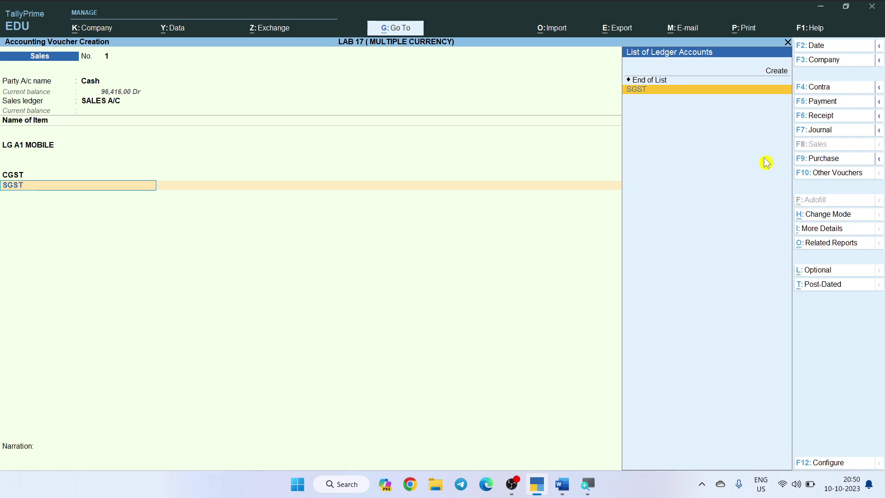
{"action": "key", "text": "Return"}
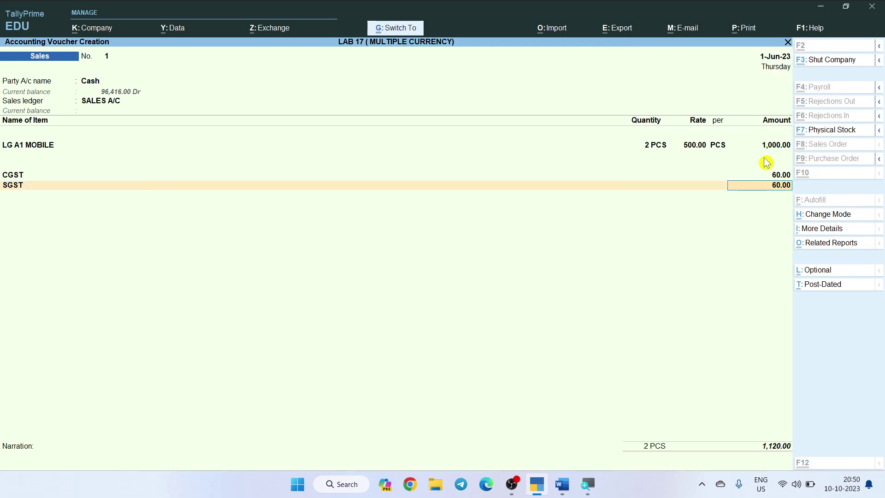
{"action": "key", "text": "ctrl+a"}
{"action": "key", "text": "ctrl"}
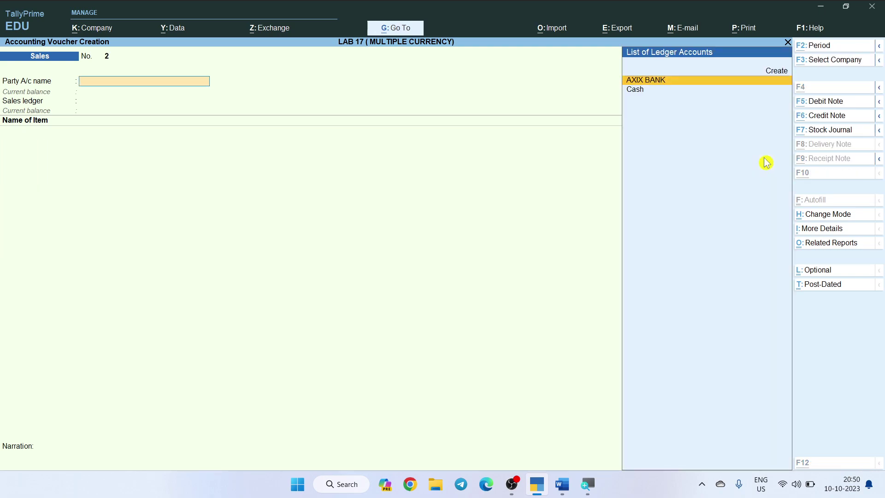
Leave voucher entry and open the Profit & Loss A/c report to examine the nett result.
{"action": "key", "text": "Escape"}
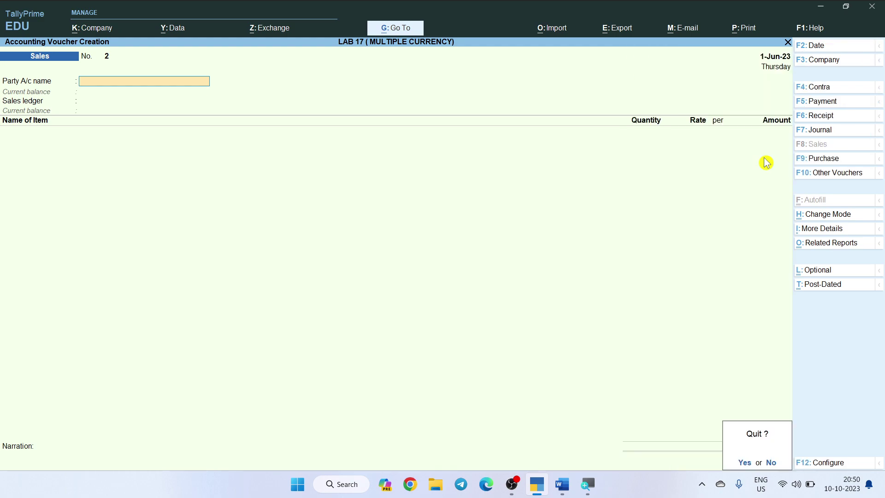
{"action": "key", "text": "y"}
{"action": "key", "text": "Escape"}
{"action": "key", "text": "n"}
{"action": "key", "text": "Down"}
{"action": "key", "text": "Down"}
{"action": "key", "text": "Down"}
{"action": "key", "text": "Down"}
{"action": "key", "text": "Down"}
{"action": "key", "text": "Down"}
{"action": "key", "text": "Down"}
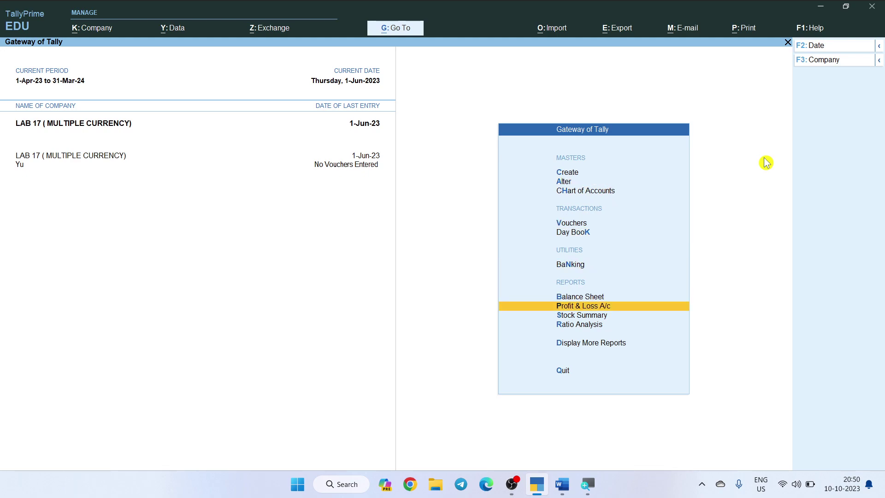
{"action": "key", "text": "Return"}
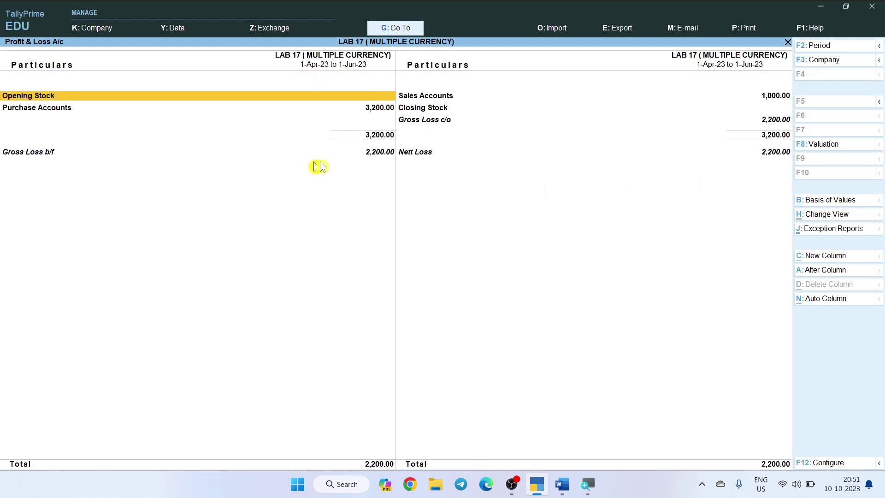
{"action": "left_click", "coordinate": [402, 156]}
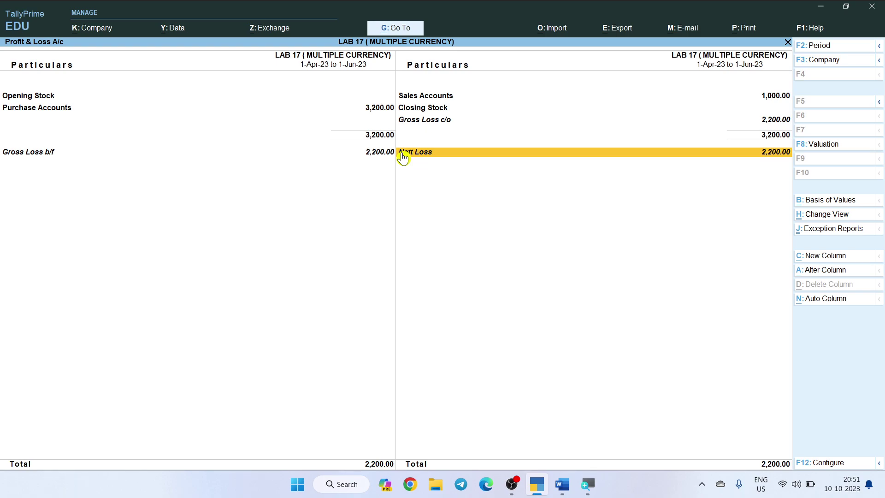
Switch to the Word document and review the Multiple Currency notes from the beginning.
{"action": "key", "text": "alt"}
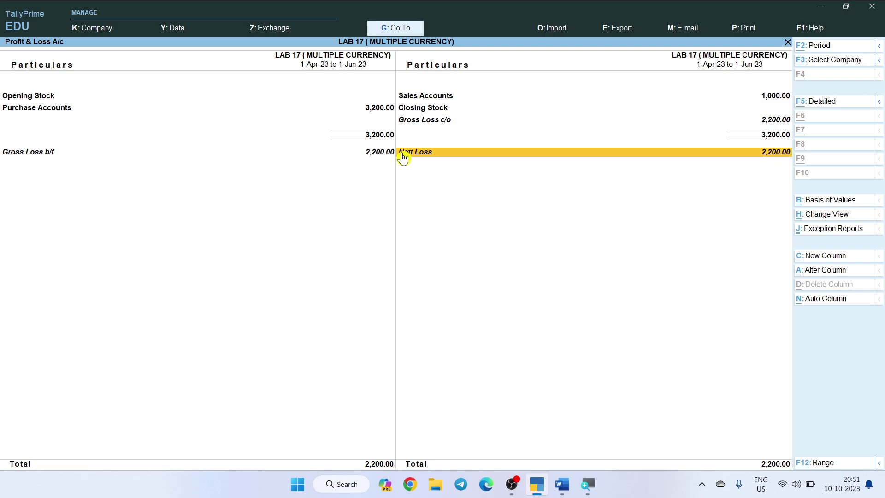
{"action": "key", "text": "alt+Tab"}
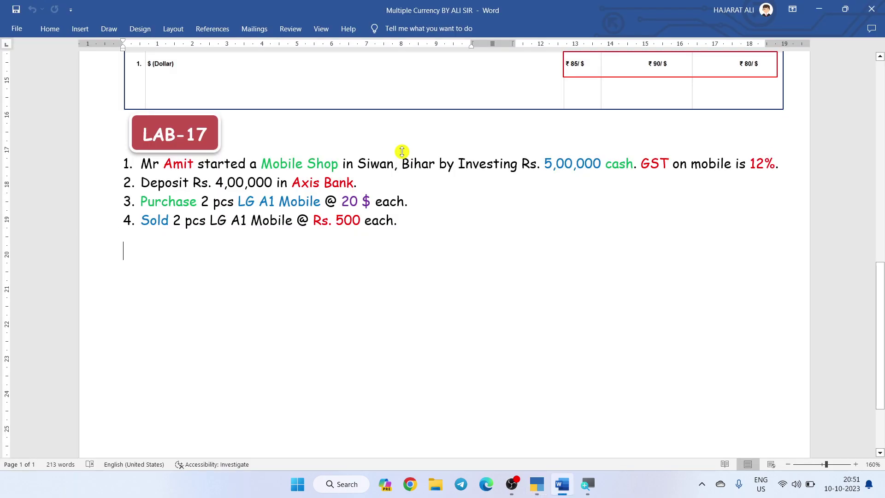
{"action": "scroll", "coordinate": [402, 151], "scroll_direction": "up", "scroll_amount": 15}
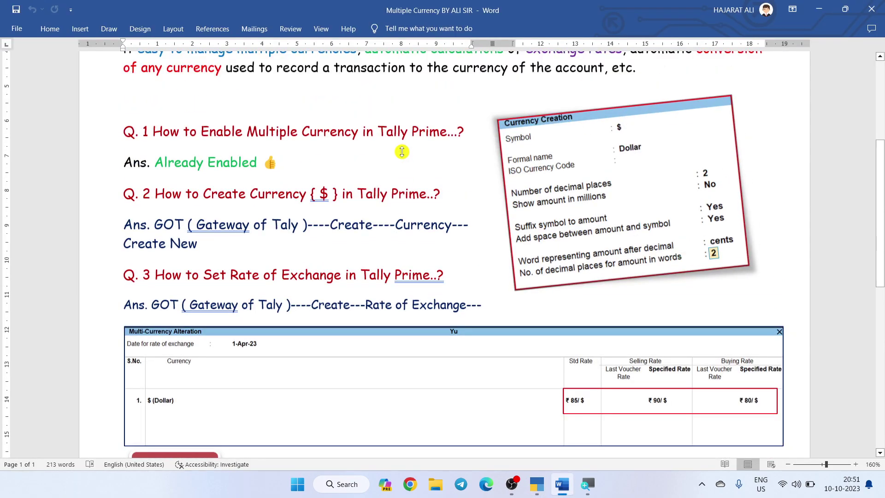
{"action": "scroll", "coordinate": [402, 151], "scroll_direction": "up", "scroll_amount": 1}
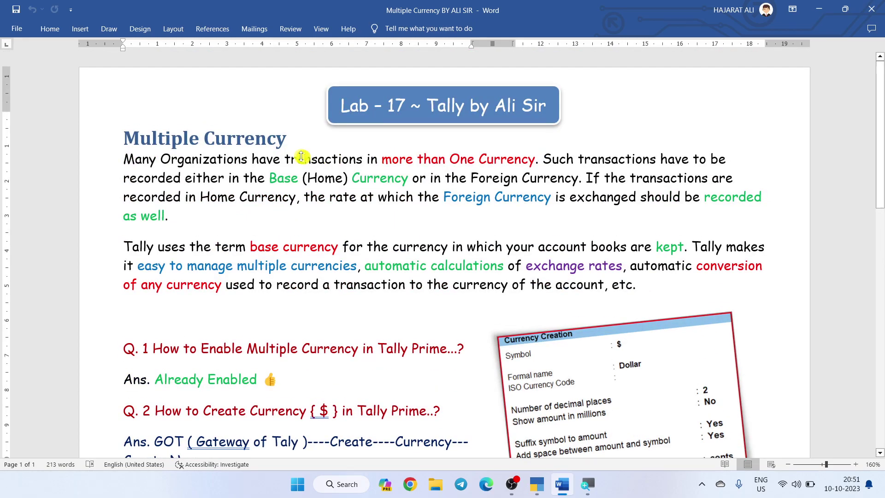
{"action": "scroll", "coordinate": [309, 170], "scroll_direction": "down", "scroll_amount": 2}
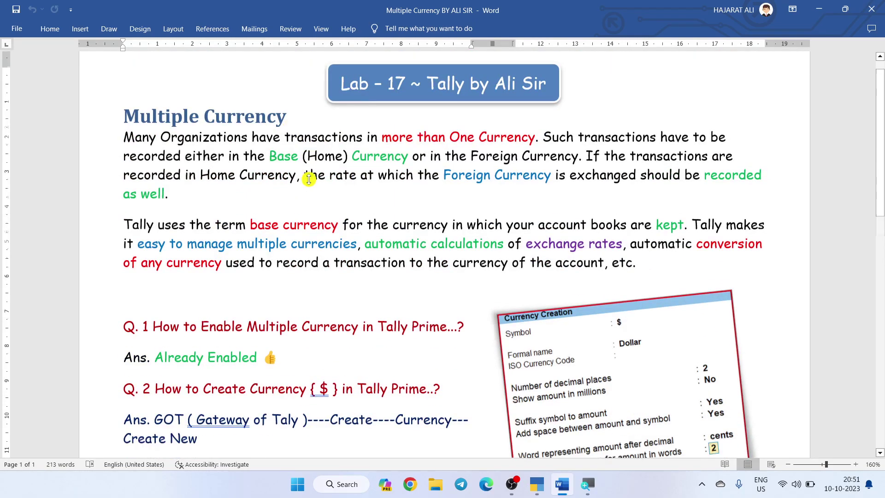
{"action": "scroll", "coordinate": [308, 179], "scroll_direction": "up", "scroll_amount": 2}
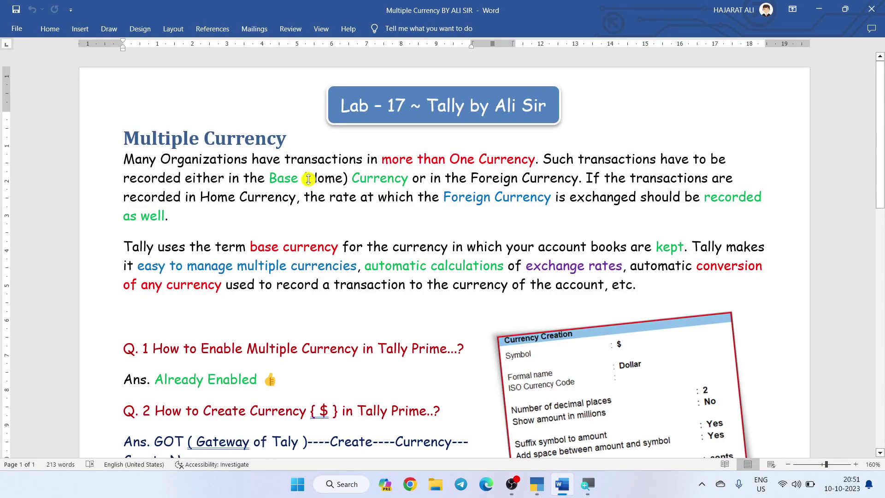
{"action": "scroll", "coordinate": [308, 179], "scroll_direction": "down", "scroll_amount": 1}
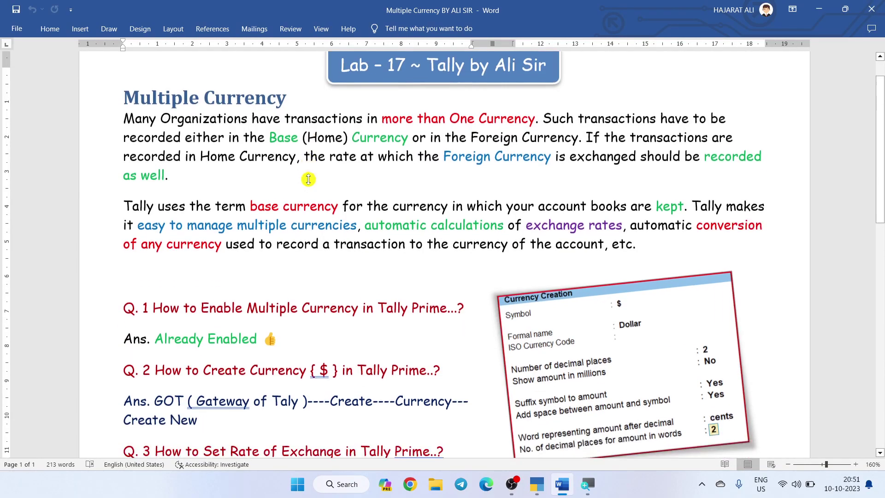